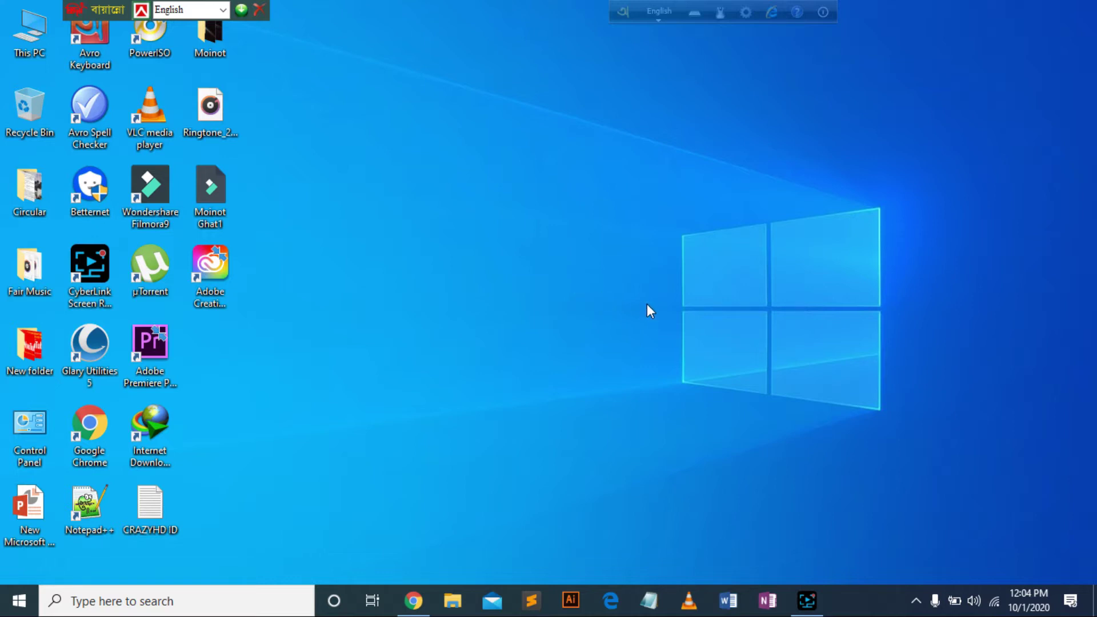
- Launch Word 2016, dismiss the activation notice, and create a blank document
click(726, 601)
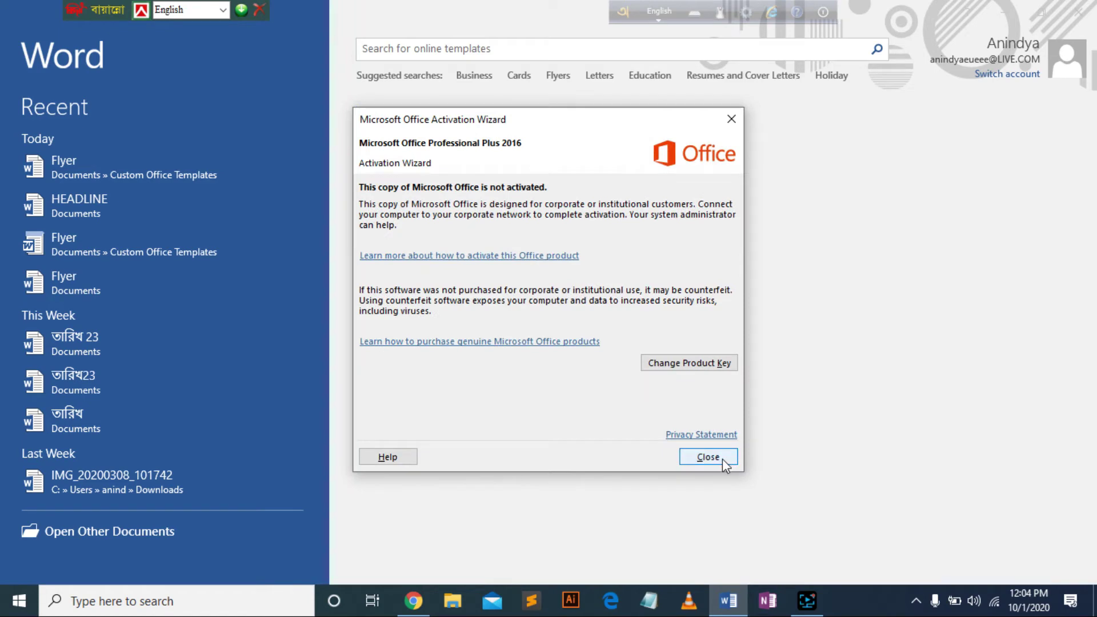
click(708, 457)
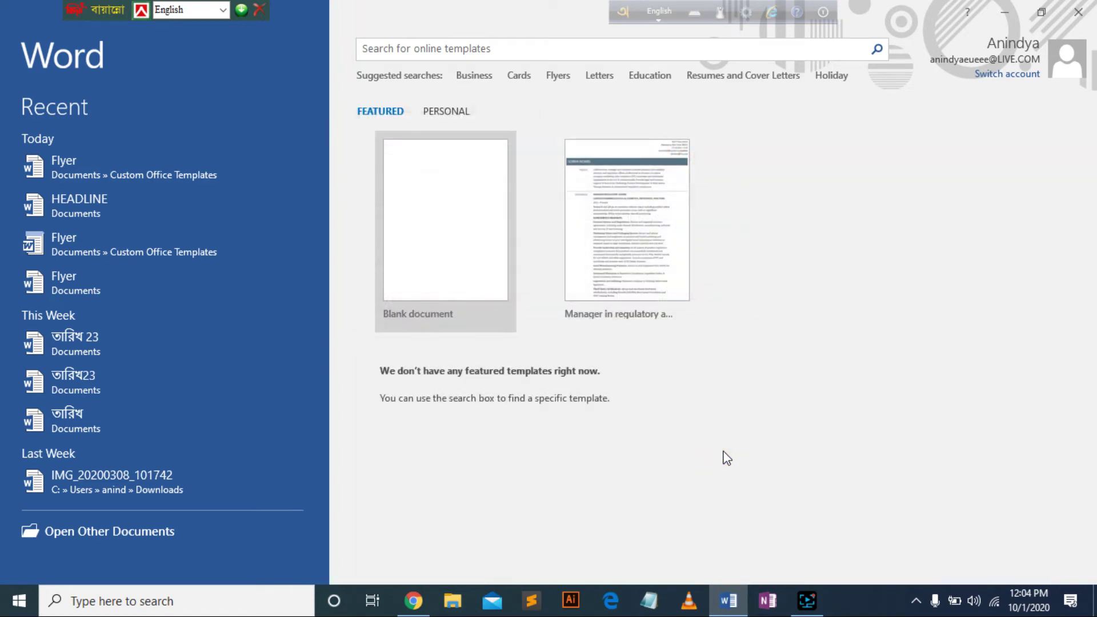
click(464, 261)
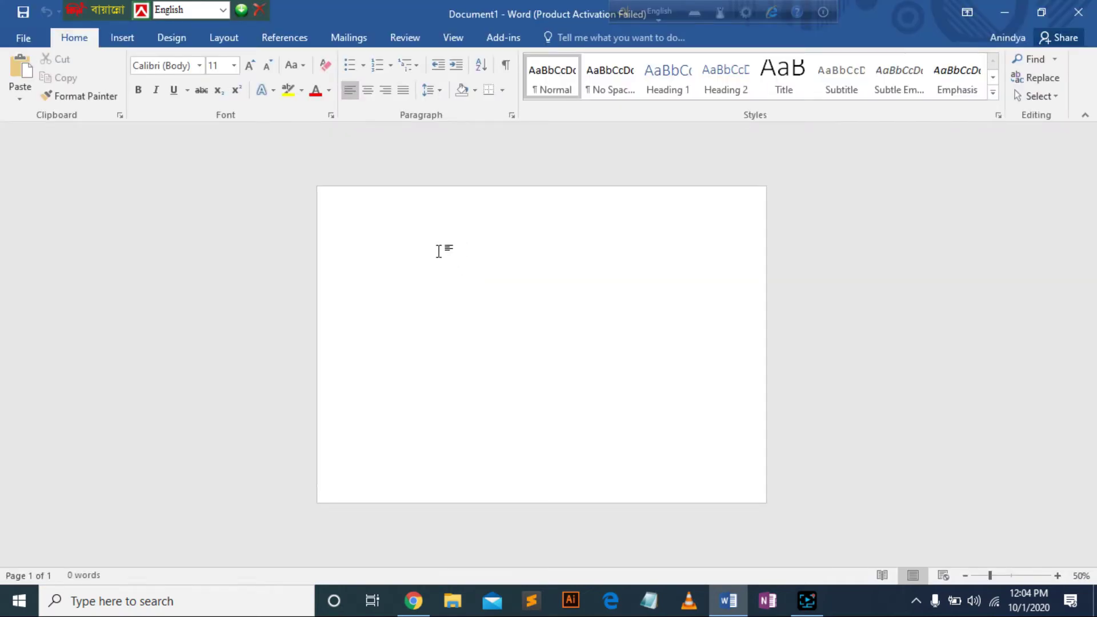
- Set the page to A4 paper in portrait orientation and zoom out to view it
click(227, 41)
click(110, 103)
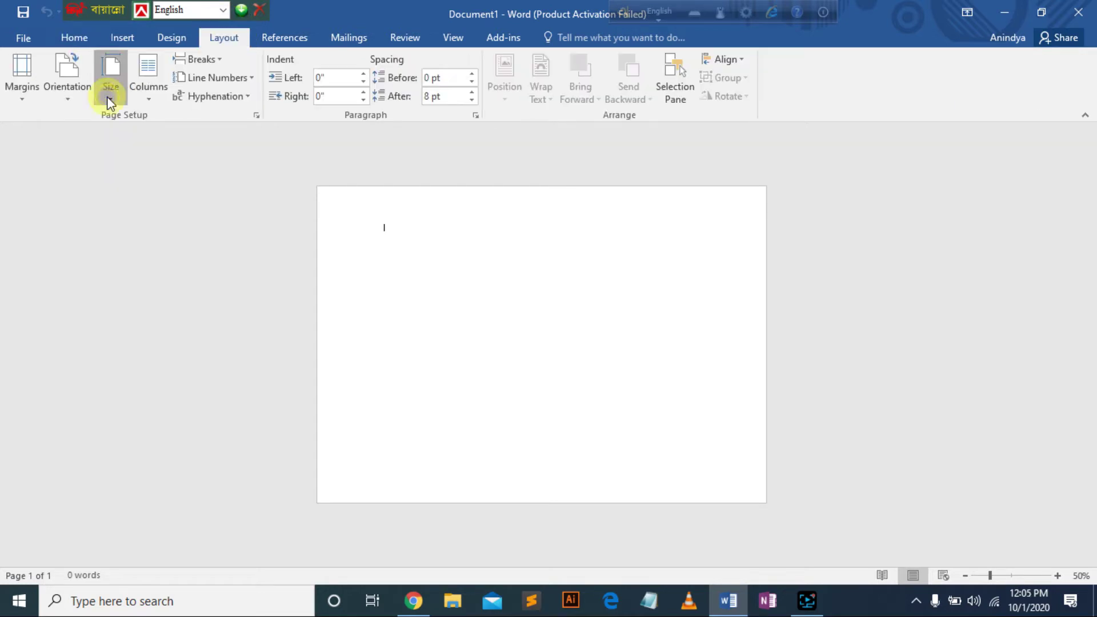
click(121, 163)
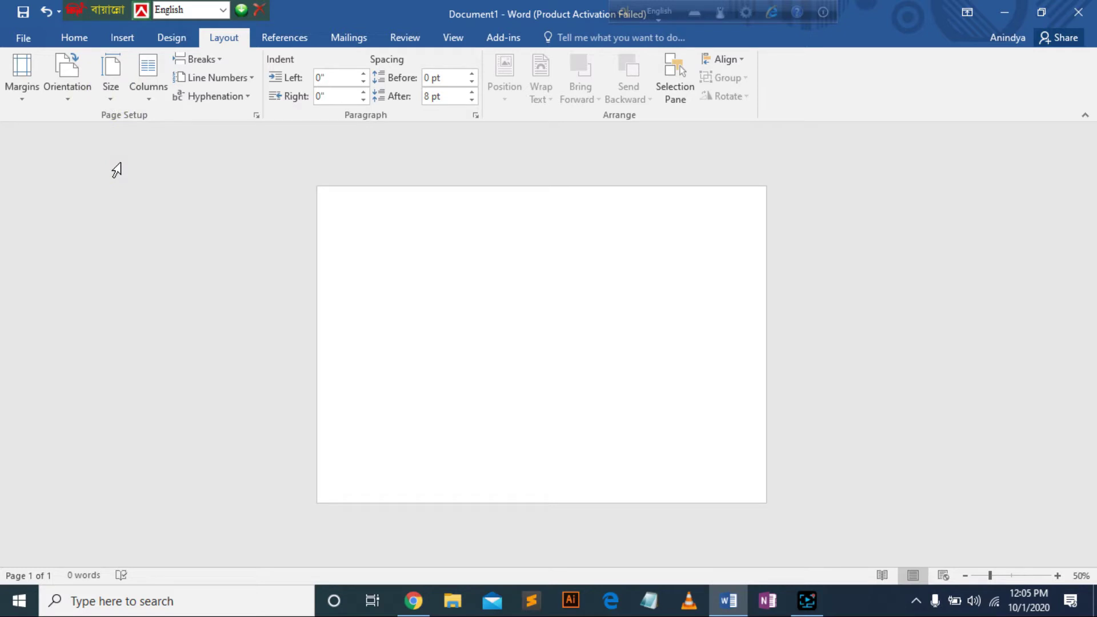
click(77, 97)
click(86, 127)
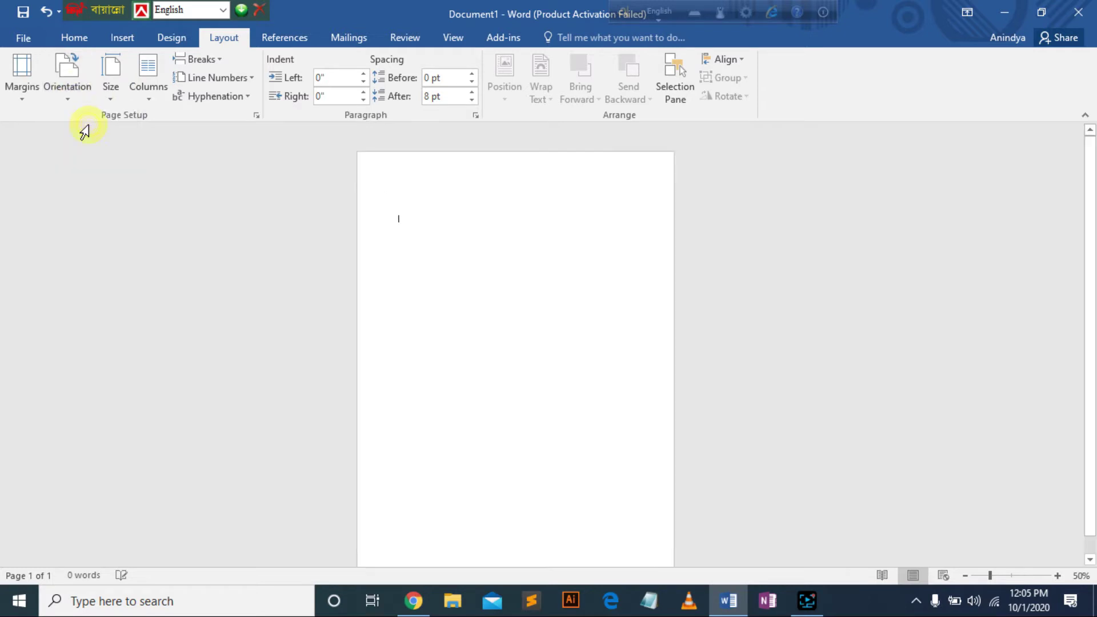
scroll(891, 430, down, 1)
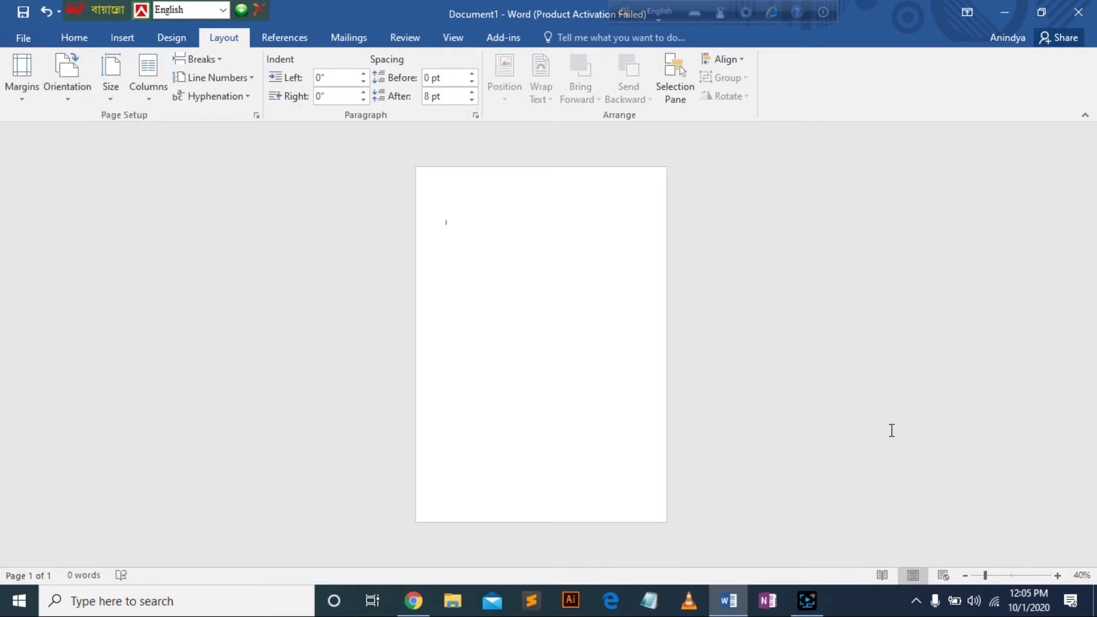
- Draw a full-width rectangle along the bottom of the page and fill it red
click(117, 38)
click(225, 97)
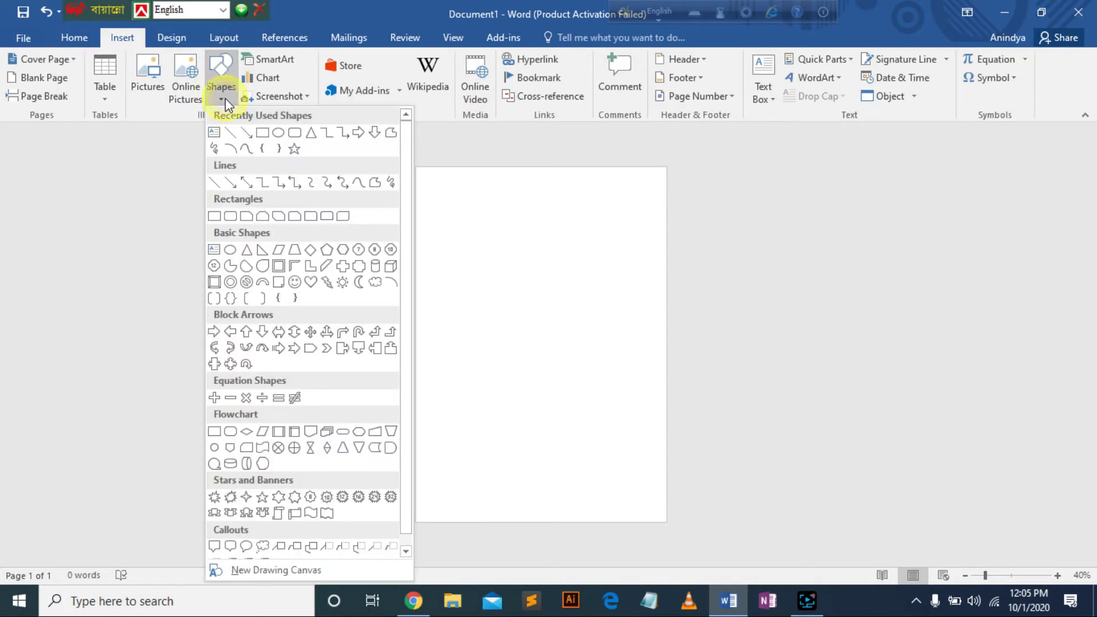
click(249, 132)
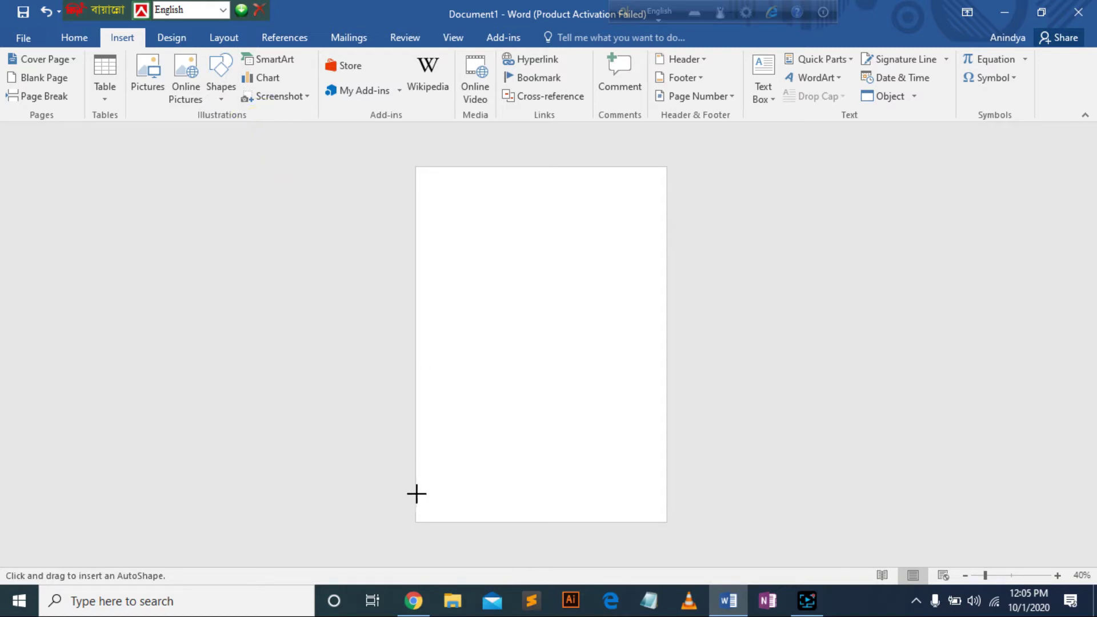
drag(417, 499, 667, 521)
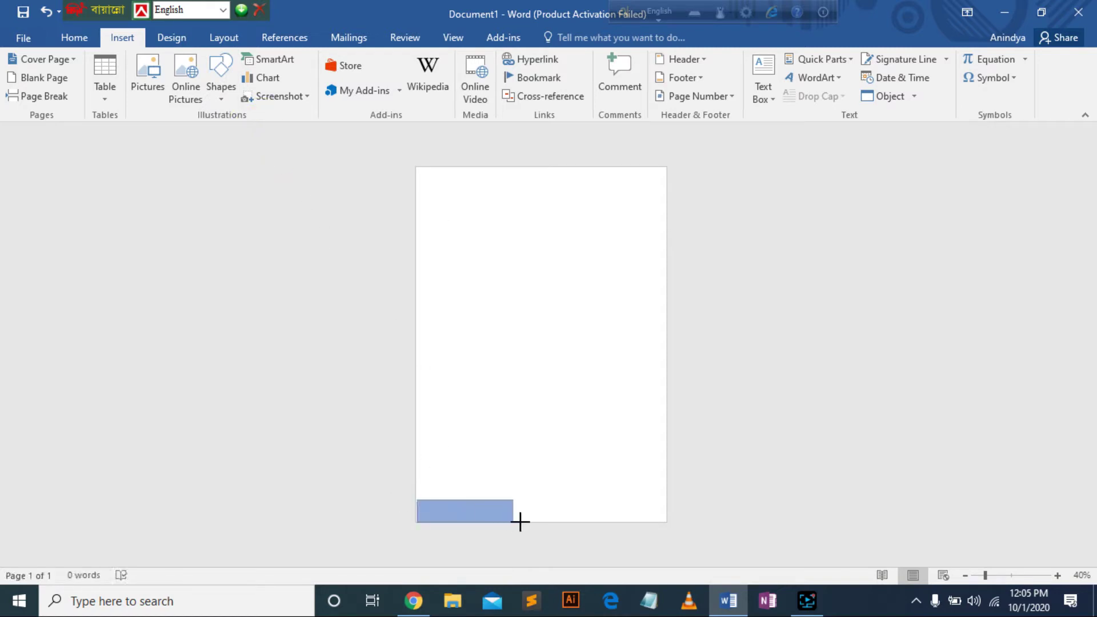
click(608, 510)
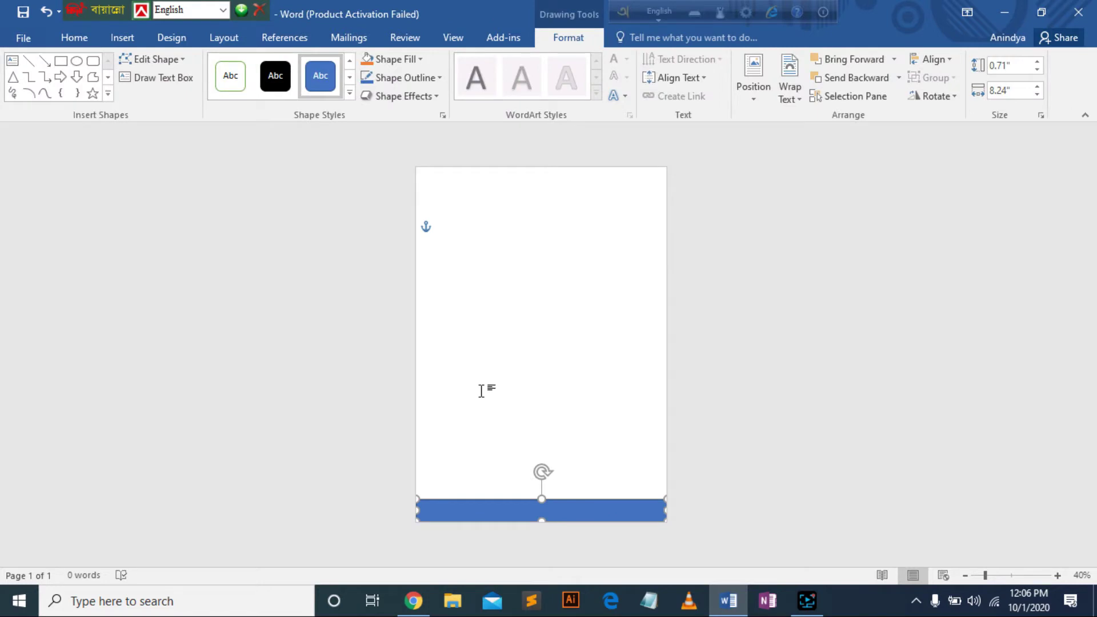
click(420, 60)
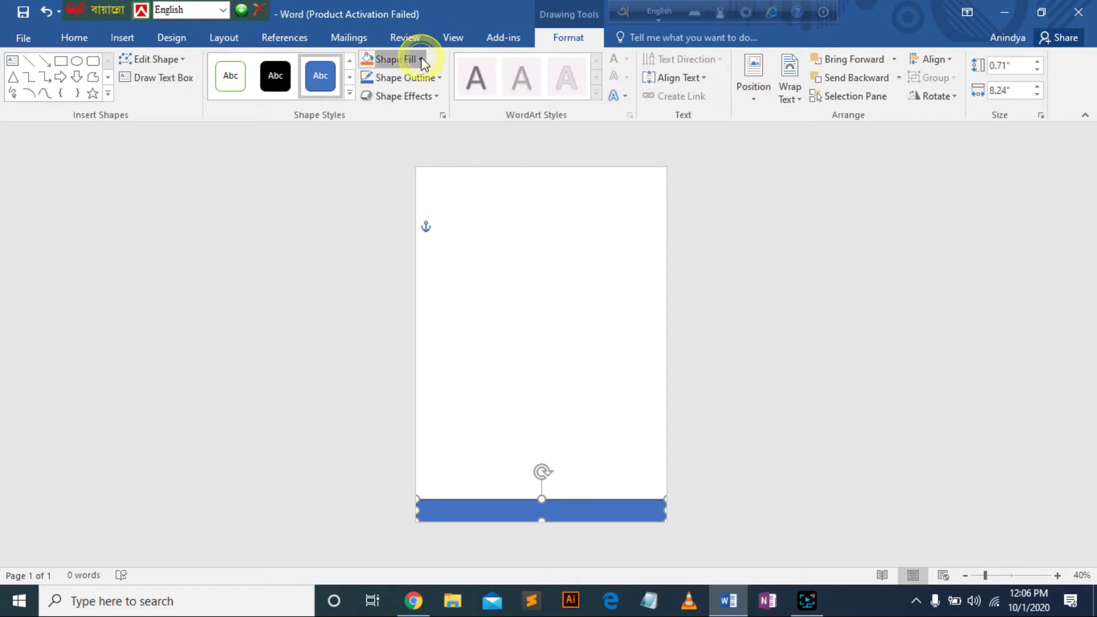
click(379, 184)
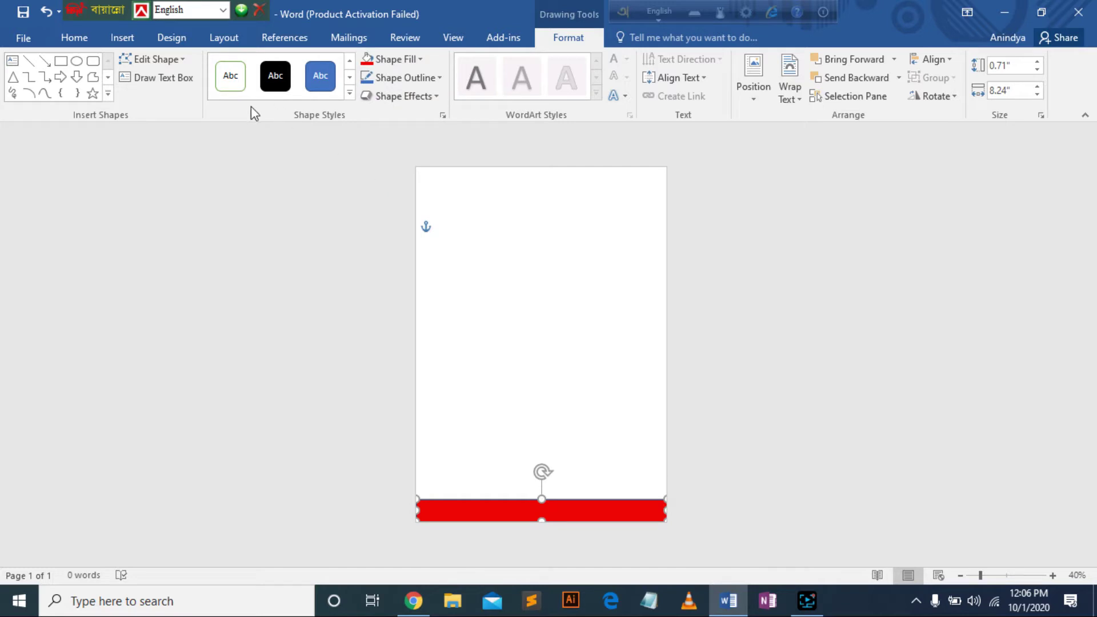
- Draw a shorter rectangle above the red strip's right side, filled dark red with no outline
click(129, 39)
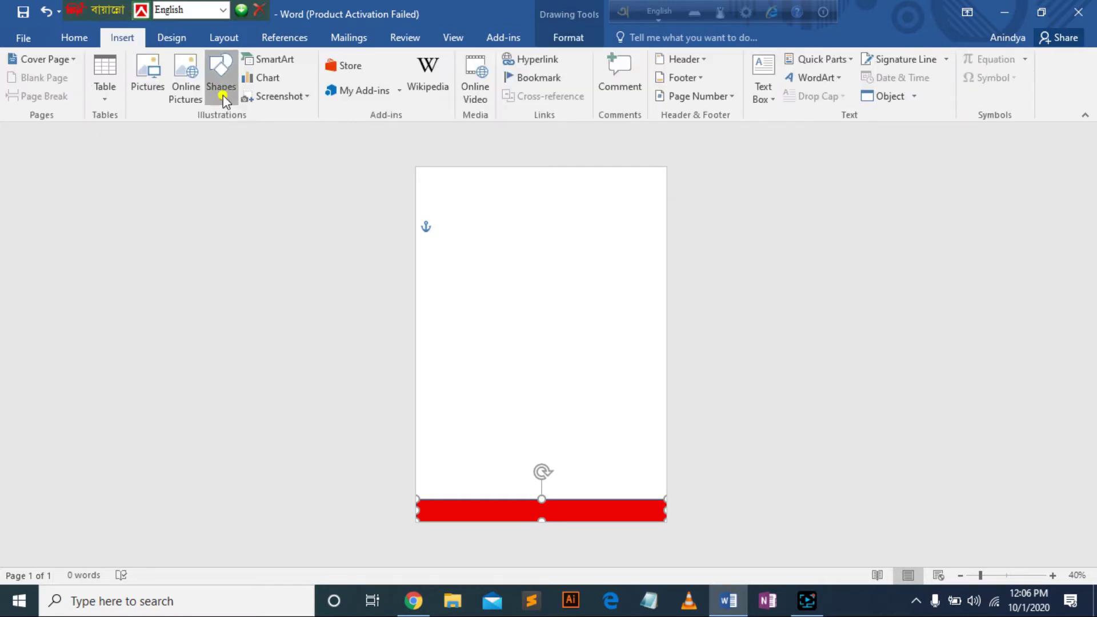
click(221, 95)
click(262, 132)
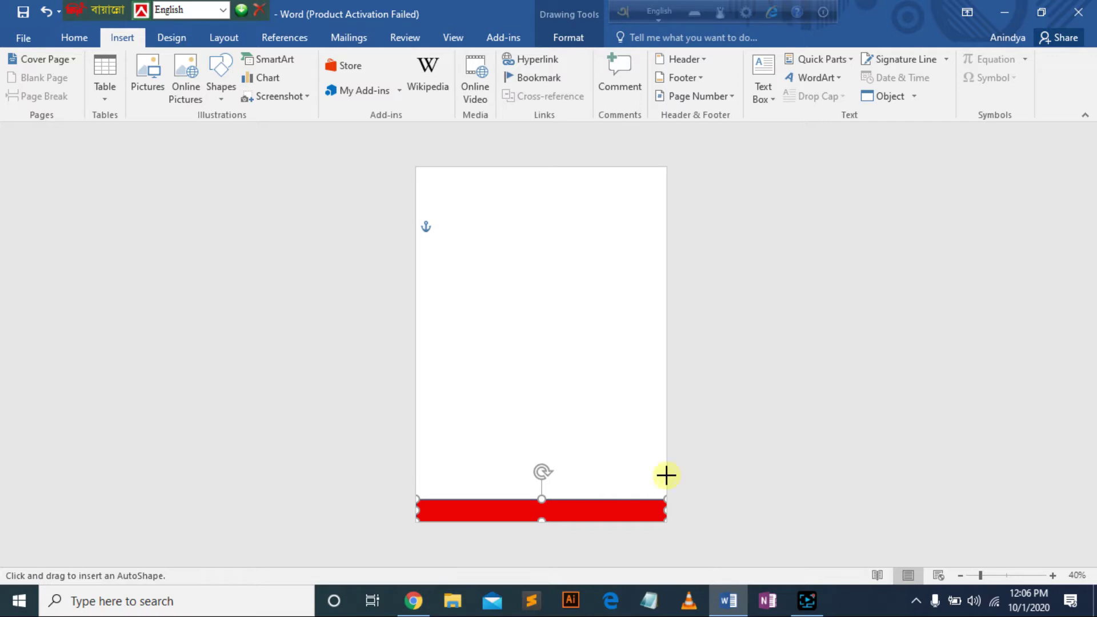
drag(666, 475, 510, 499)
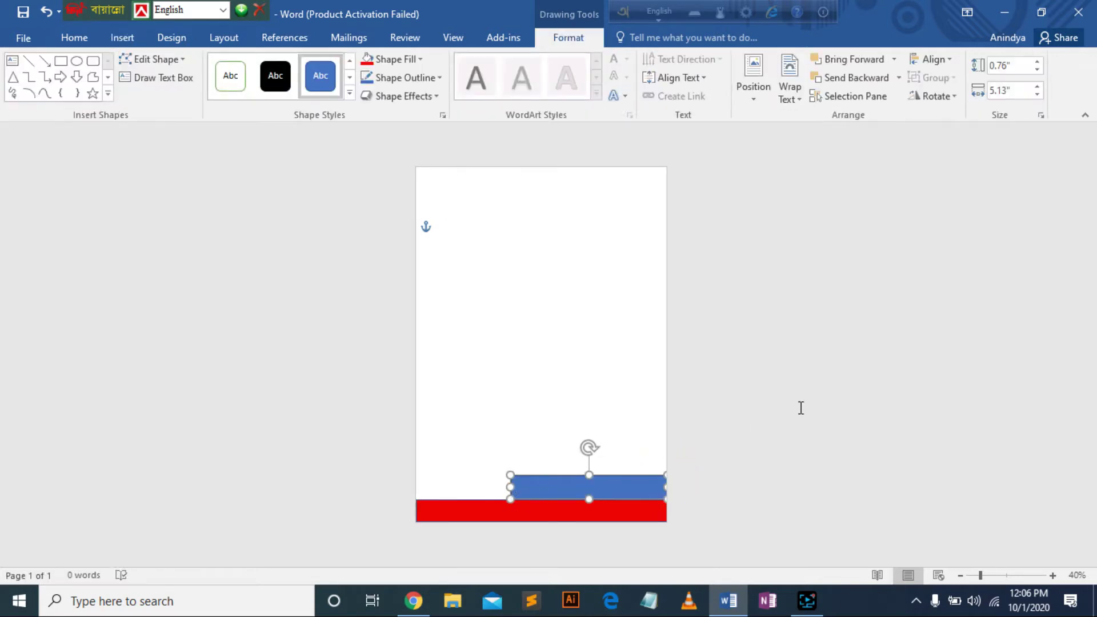
click(422, 60)
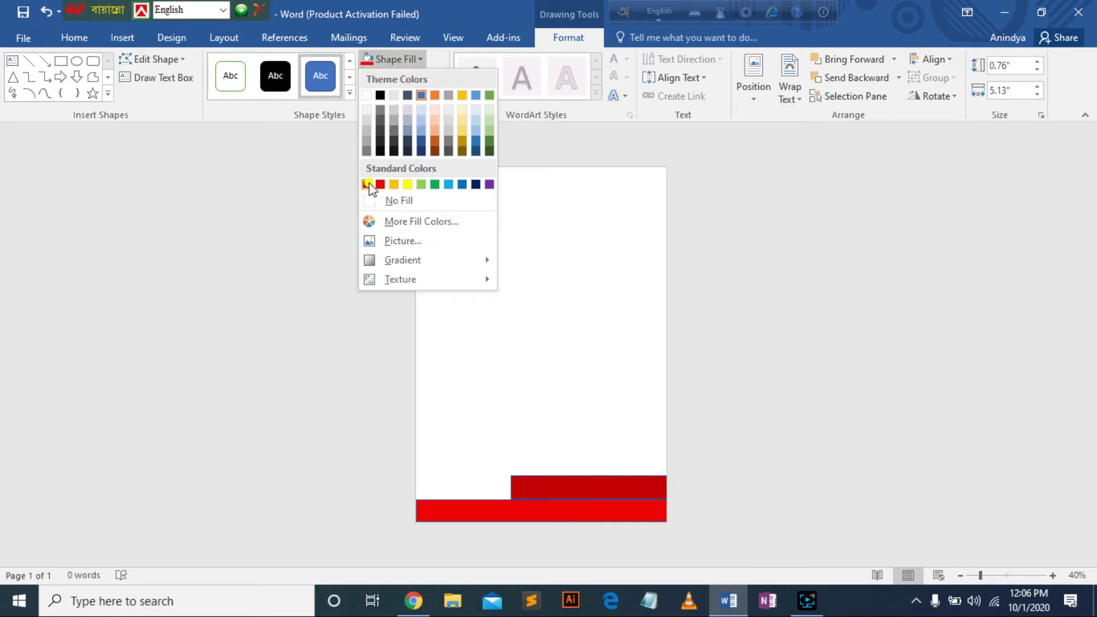
click(367, 184)
click(437, 77)
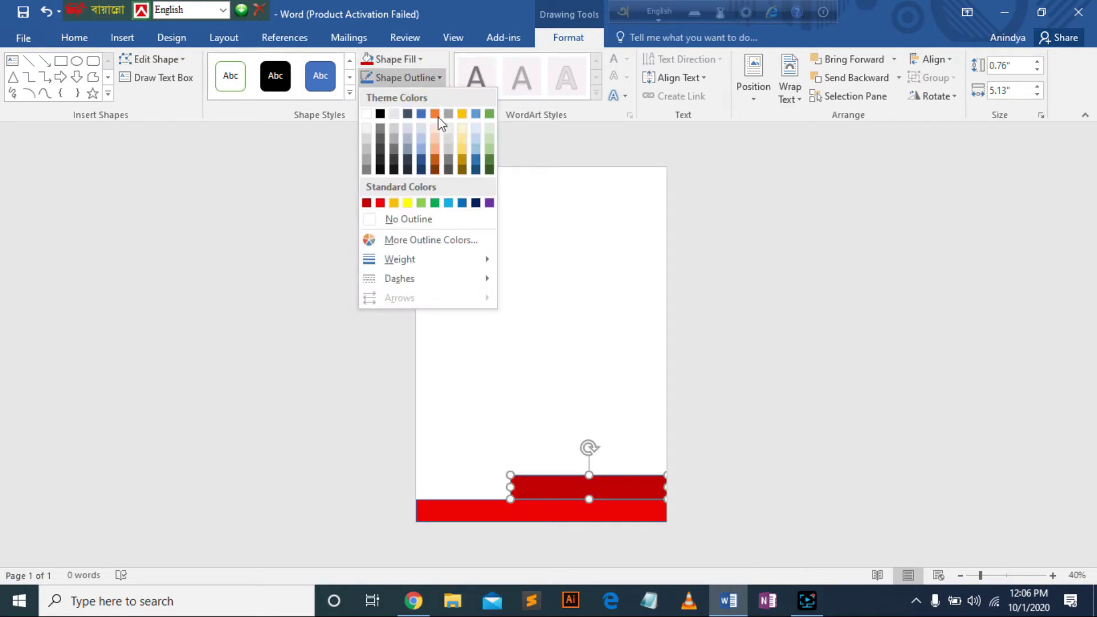
click(369, 220)
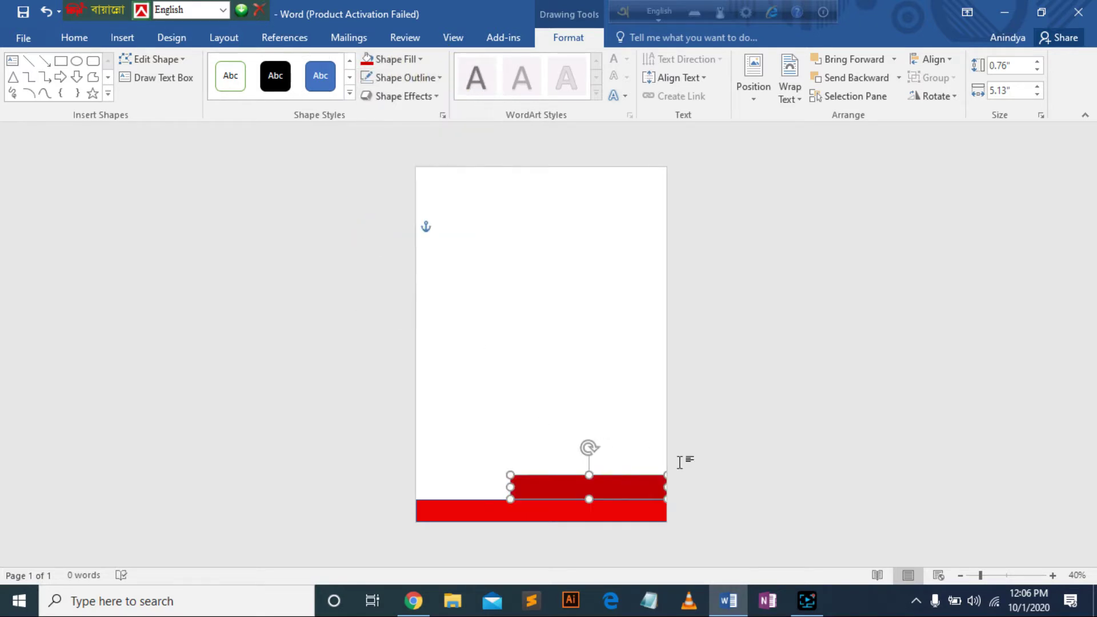
- Remove the outline from the bright red bottom strip
click(740, 475)
click(488, 510)
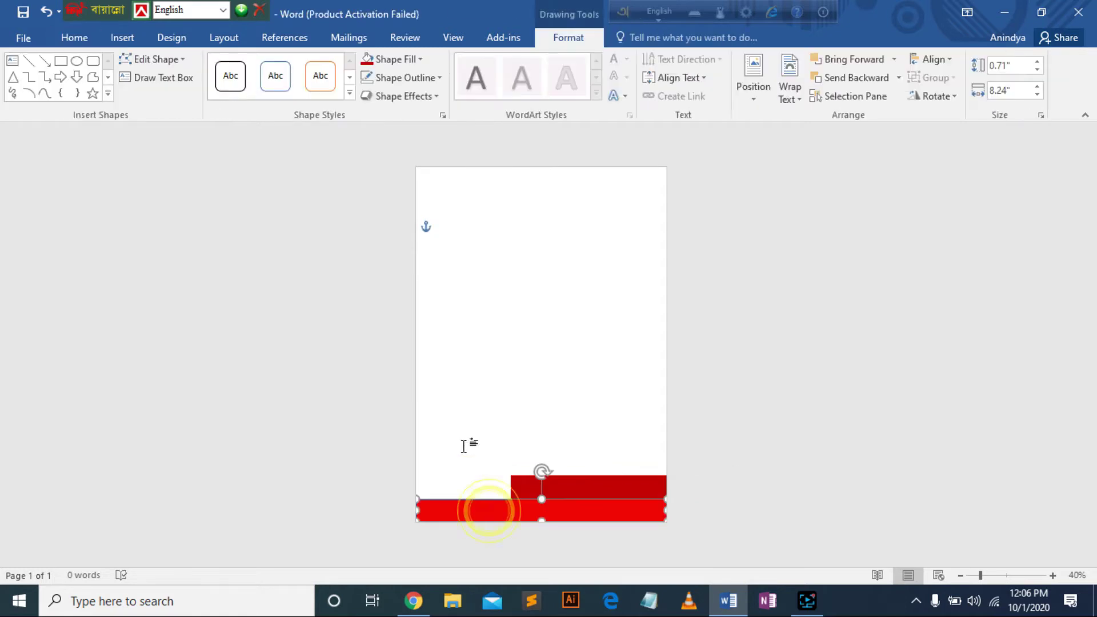
click(440, 78)
click(367, 218)
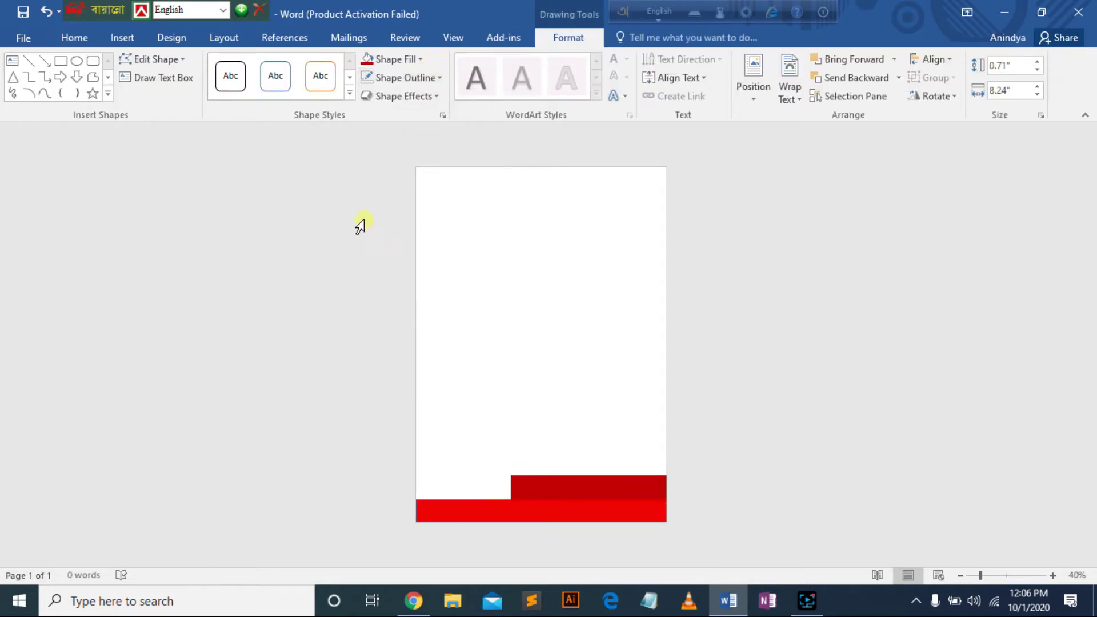
click(706, 295)
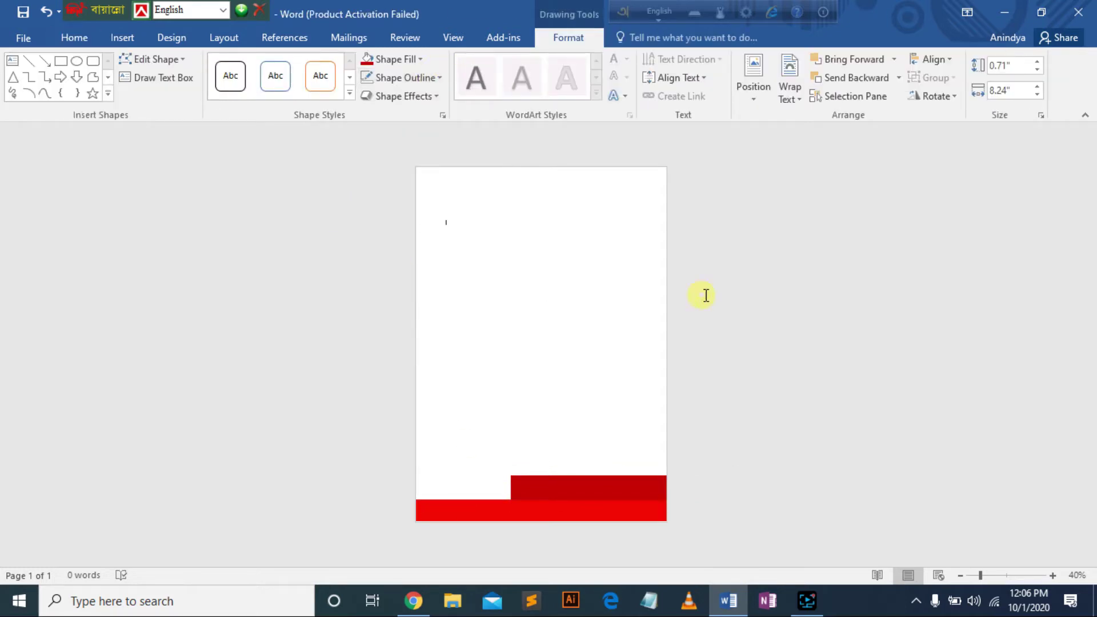
- Use Edit Points to drag the dark red bar's top-left corner right, slanting its left end
click(579, 484)
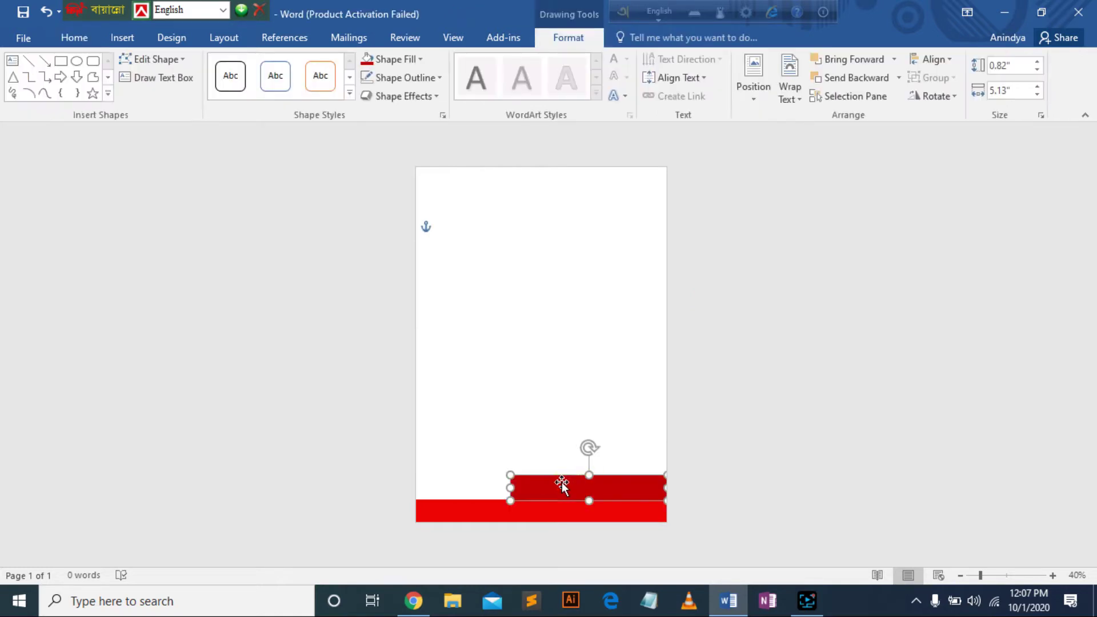
right_click(561, 482)
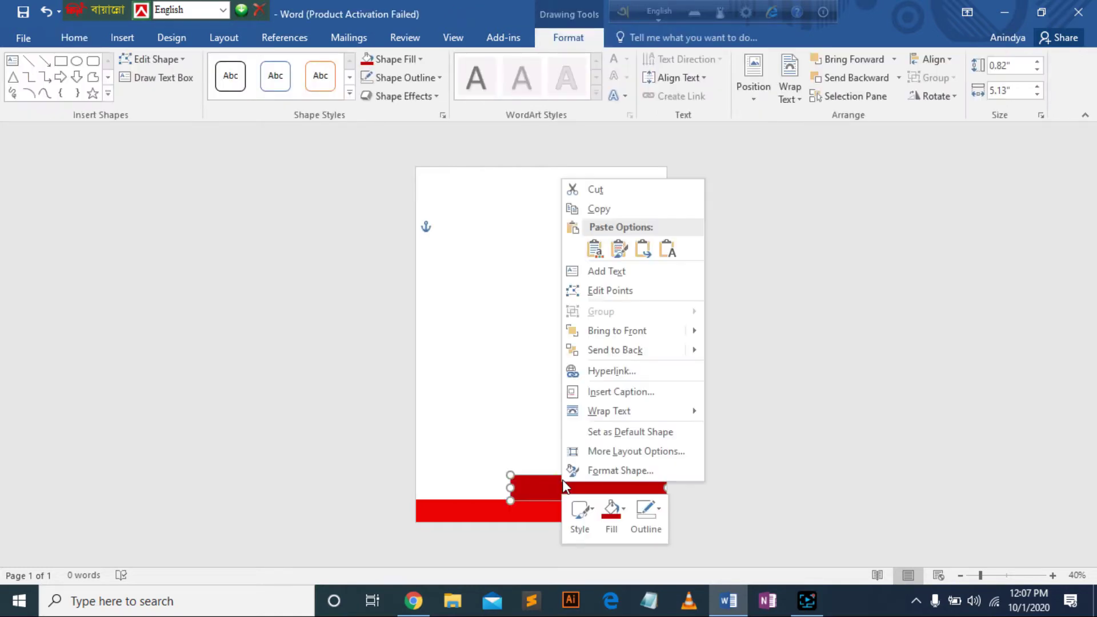
click(621, 292)
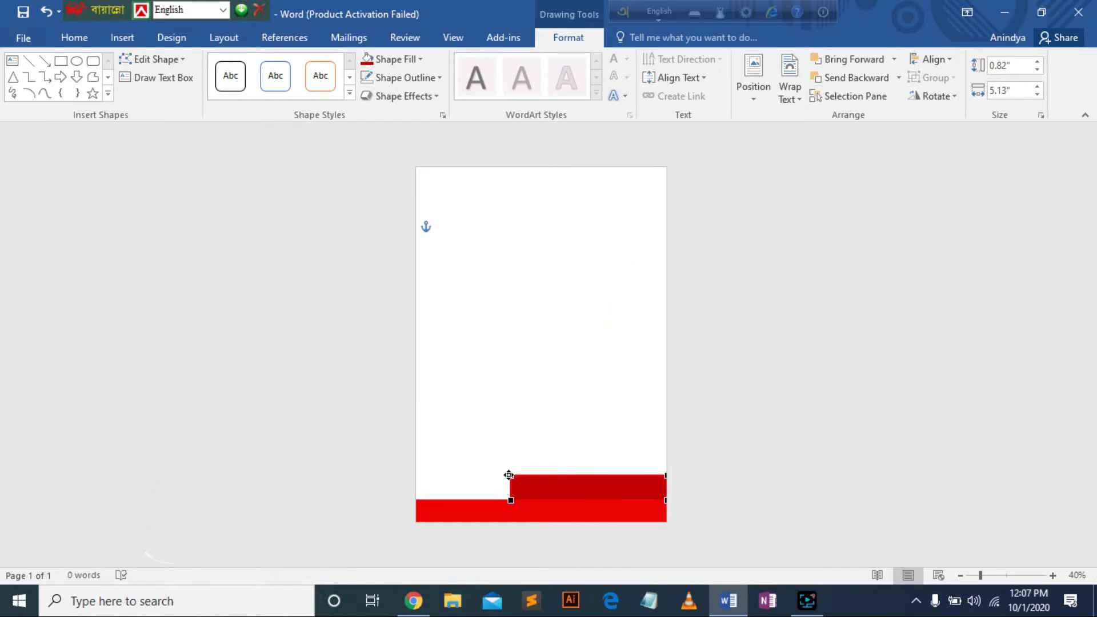
drag(510, 475, 550, 474)
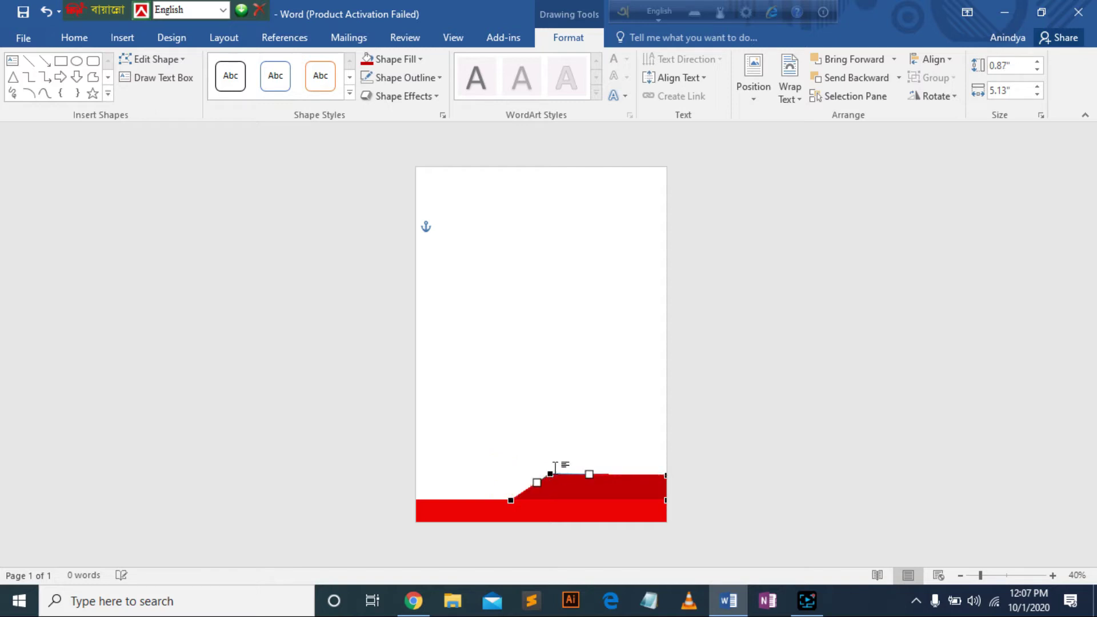
click(576, 379)
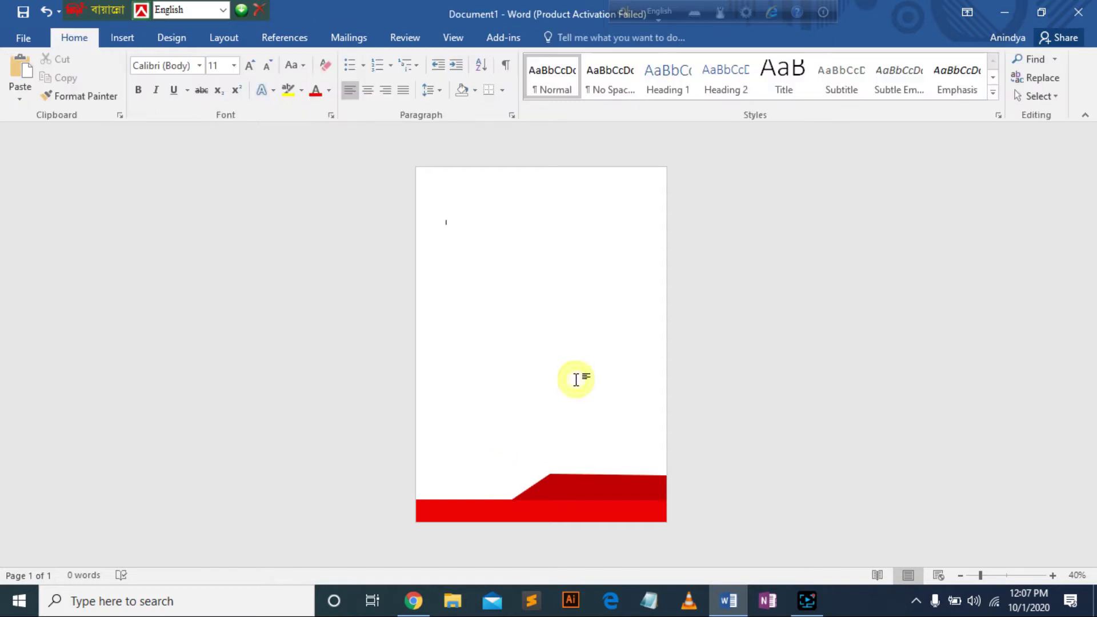
click(126, 40)
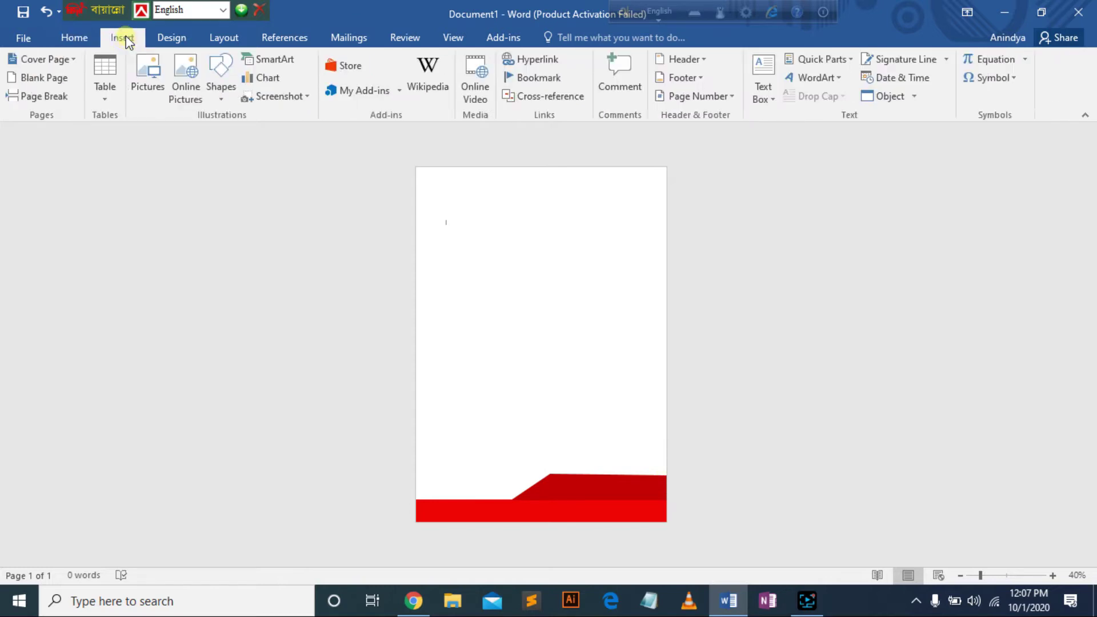
- Draw a rectangle in the bottom-right corner and slant its left edge into a wedge with Edit Points
click(218, 98)
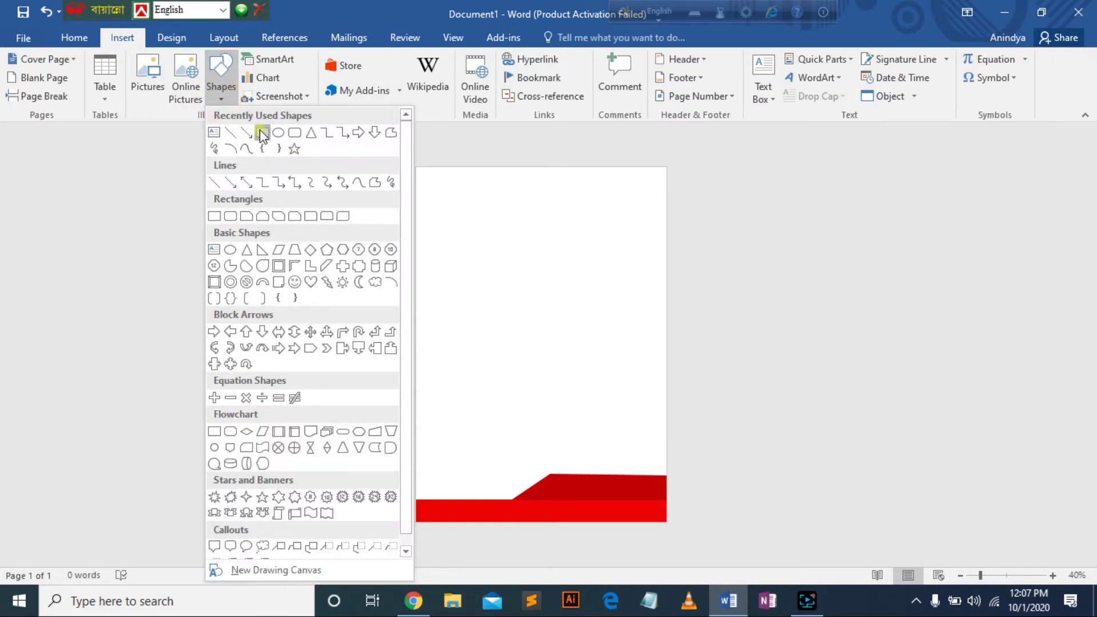
click(262, 132)
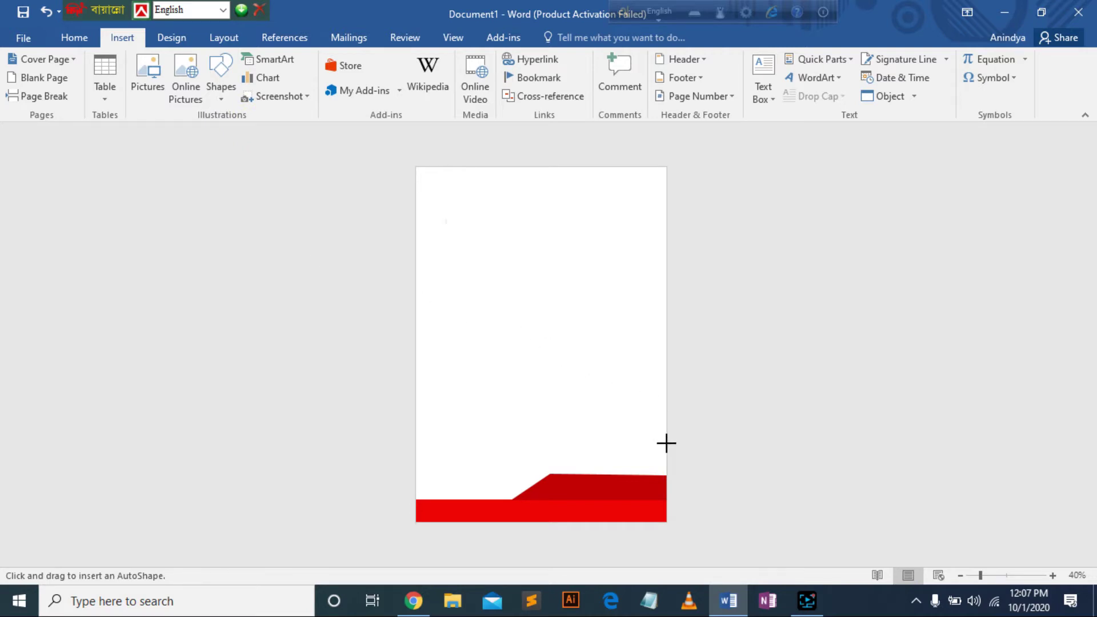
drag(666, 443, 607, 521)
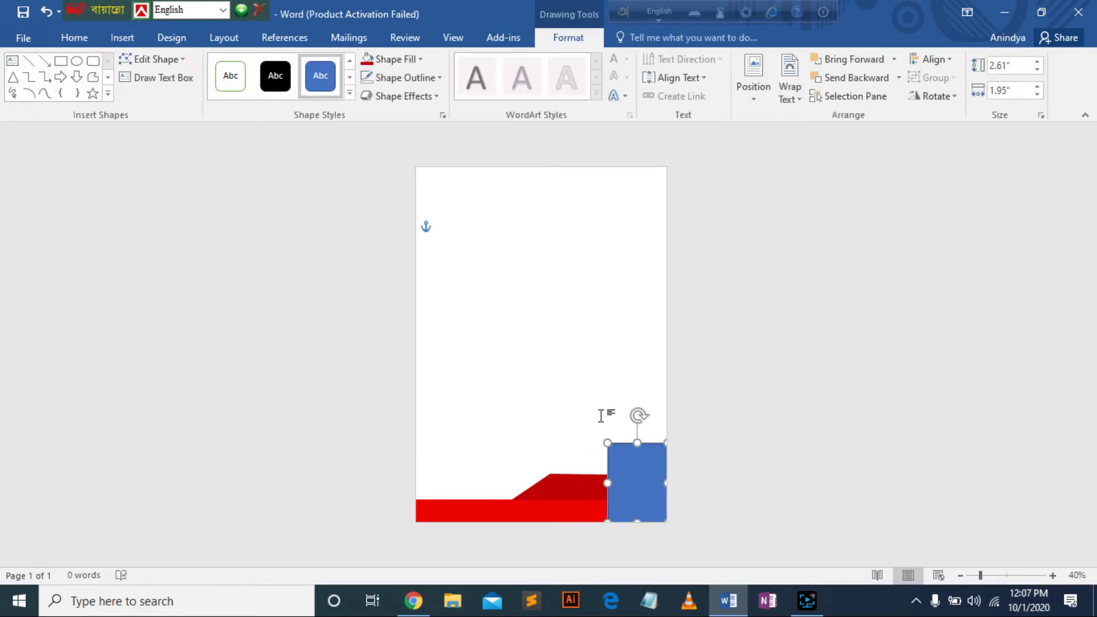
right_click(621, 453)
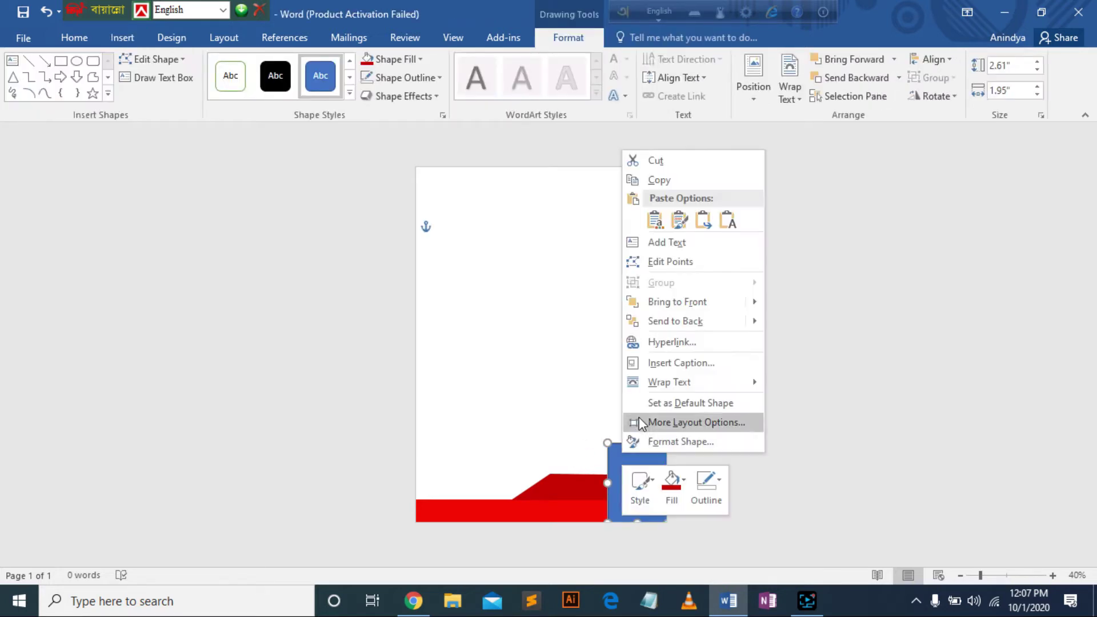
click(670, 262)
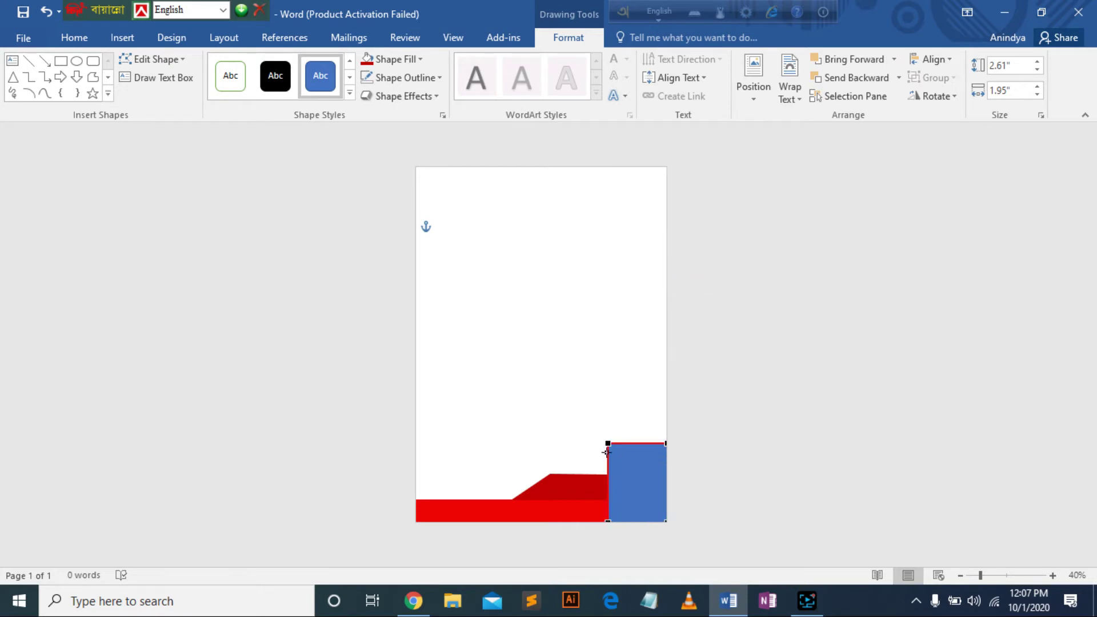
drag(607, 443, 646, 470)
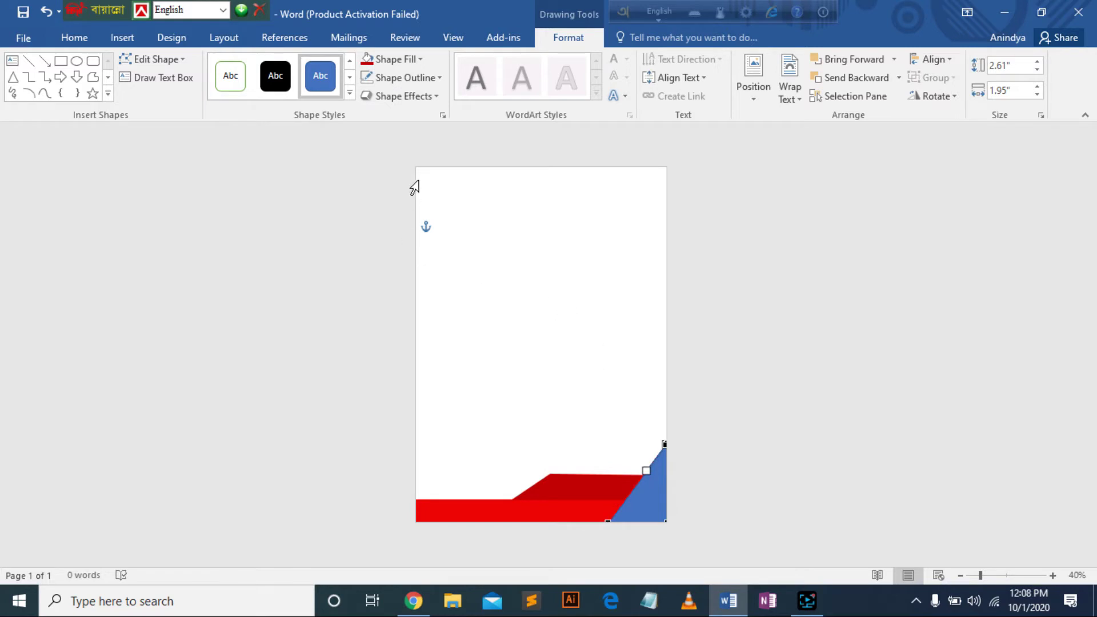
- Fill the wedge black and remove its outline
click(425, 59)
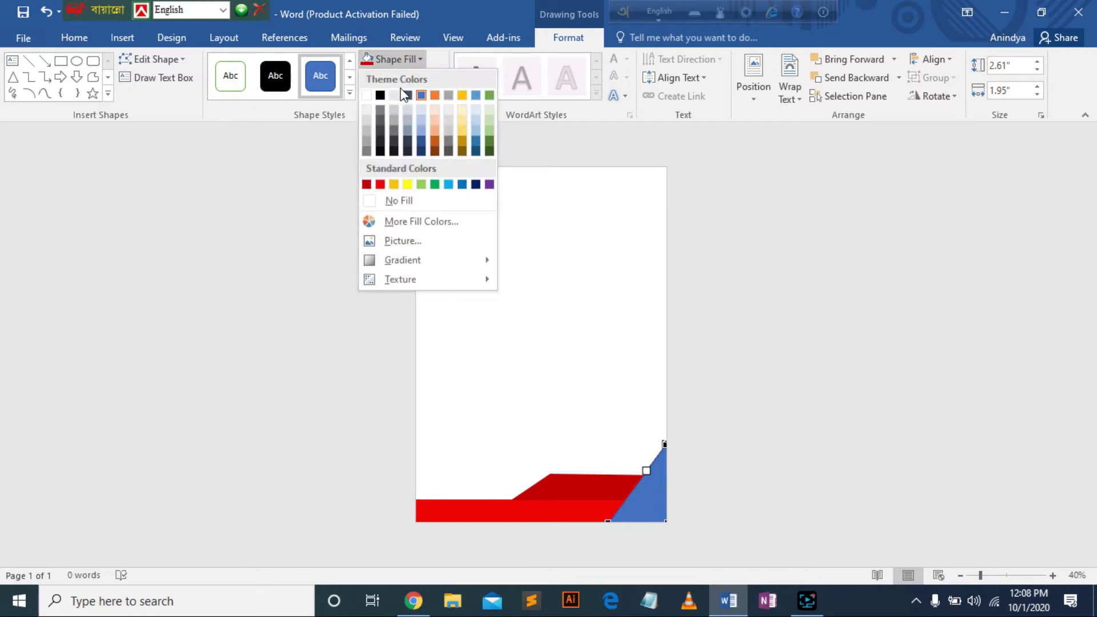
click(382, 93)
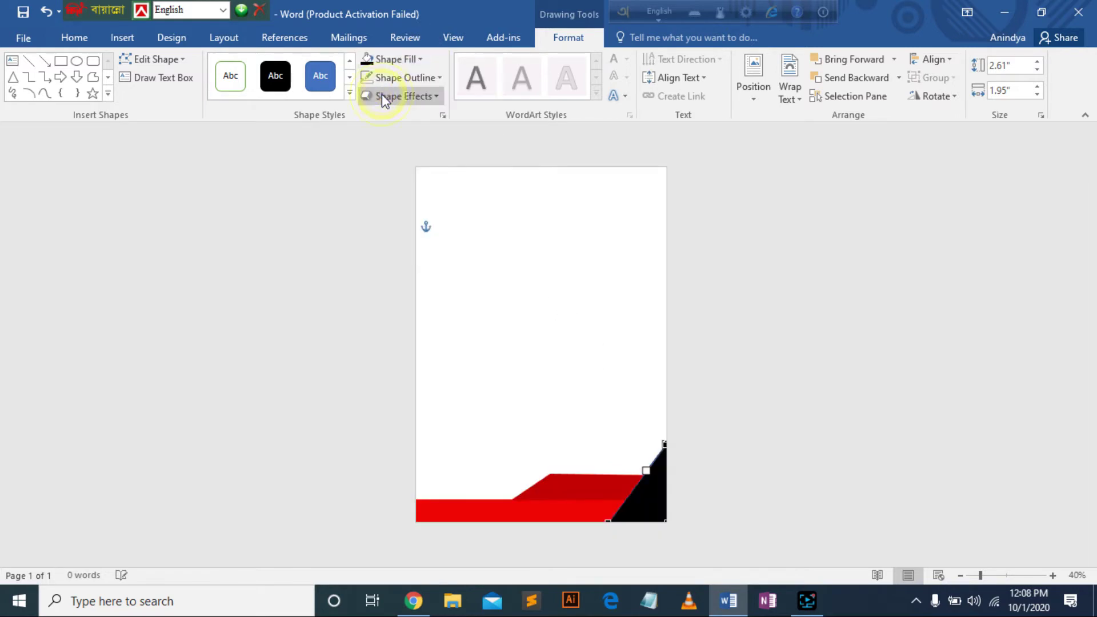
click(439, 78)
click(371, 220)
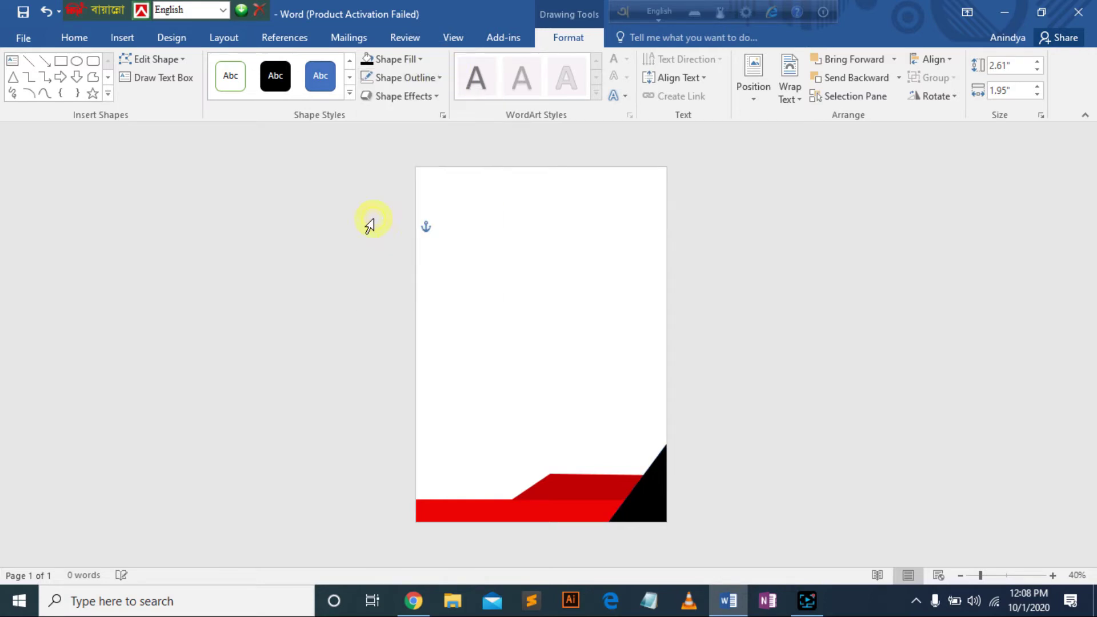
click(710, 264)
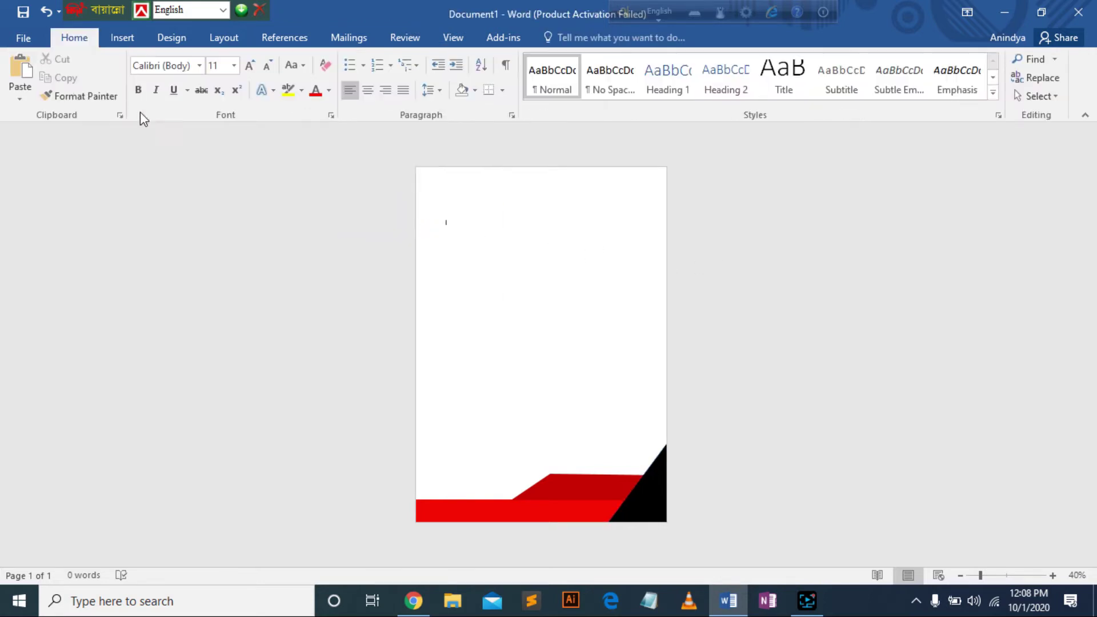
- Draw an isosceles triangle, rotate it to point right, place it at the left edge, and copy it lower
click(131, 38)
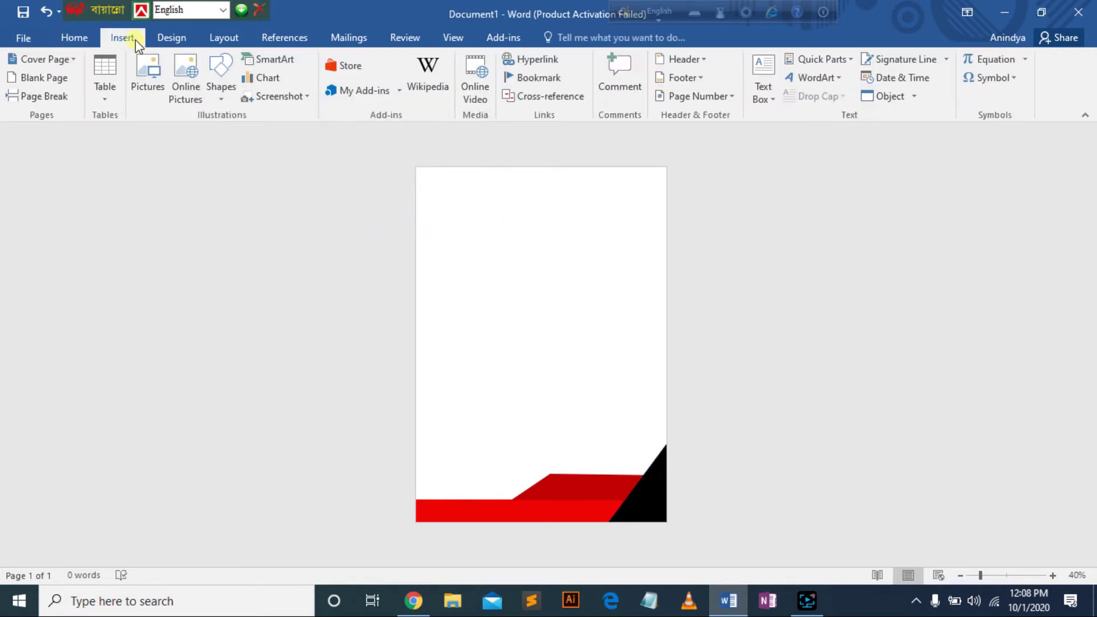
click(220, 95)
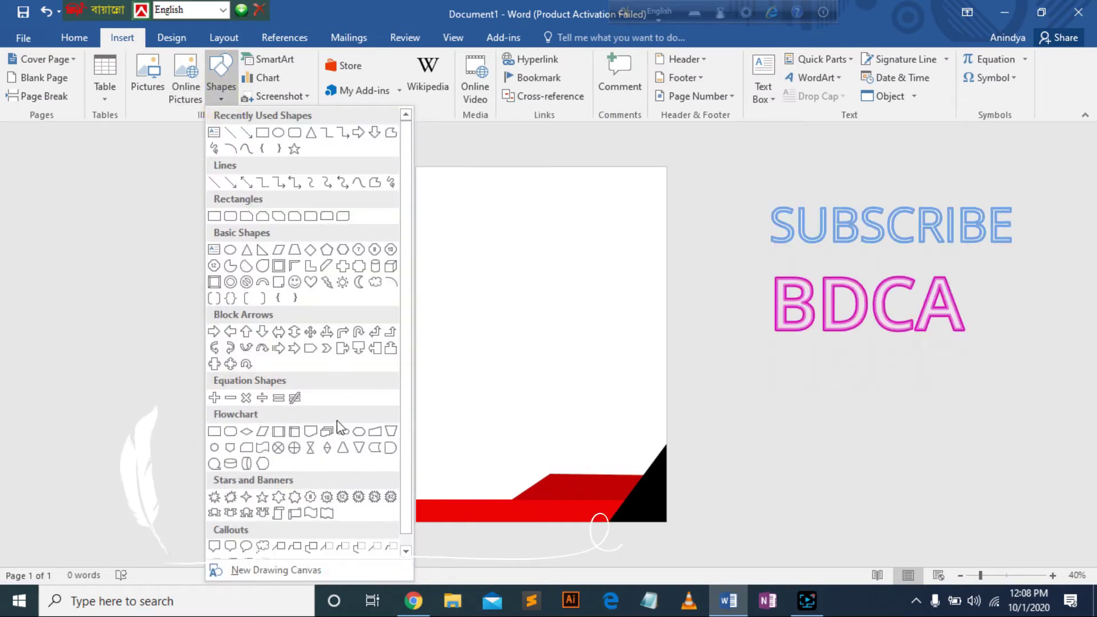
click(248, 252)
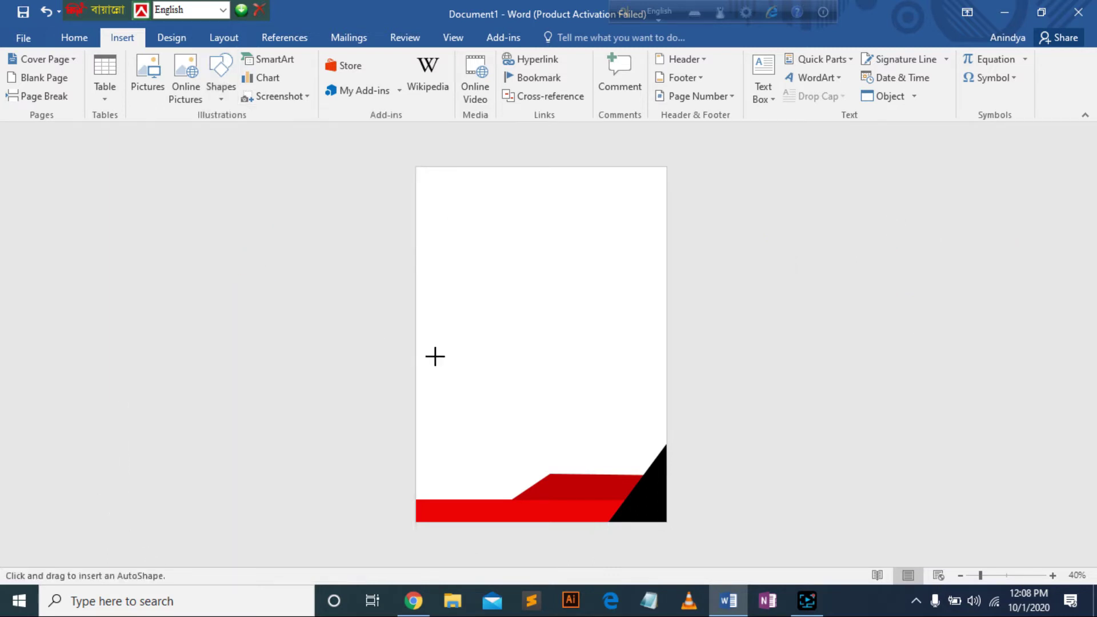
drag(426, 343, 522, 411)
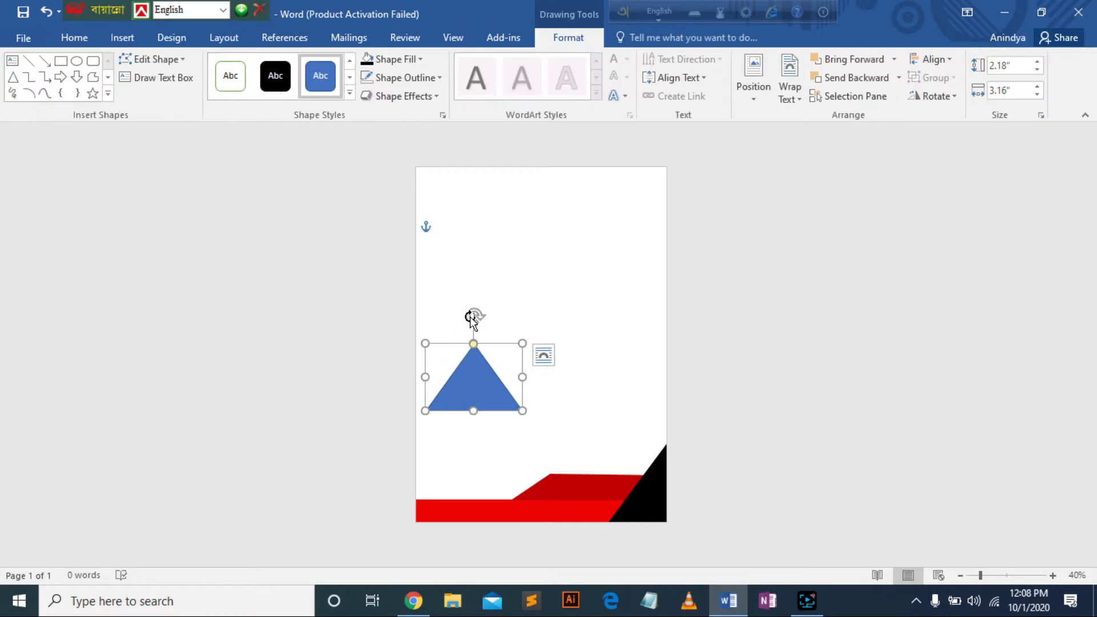
mouse_move(474, 315)
mouse_down()
mouse_move(594, 330)
mouse_move(600, 365)
mouse_up()
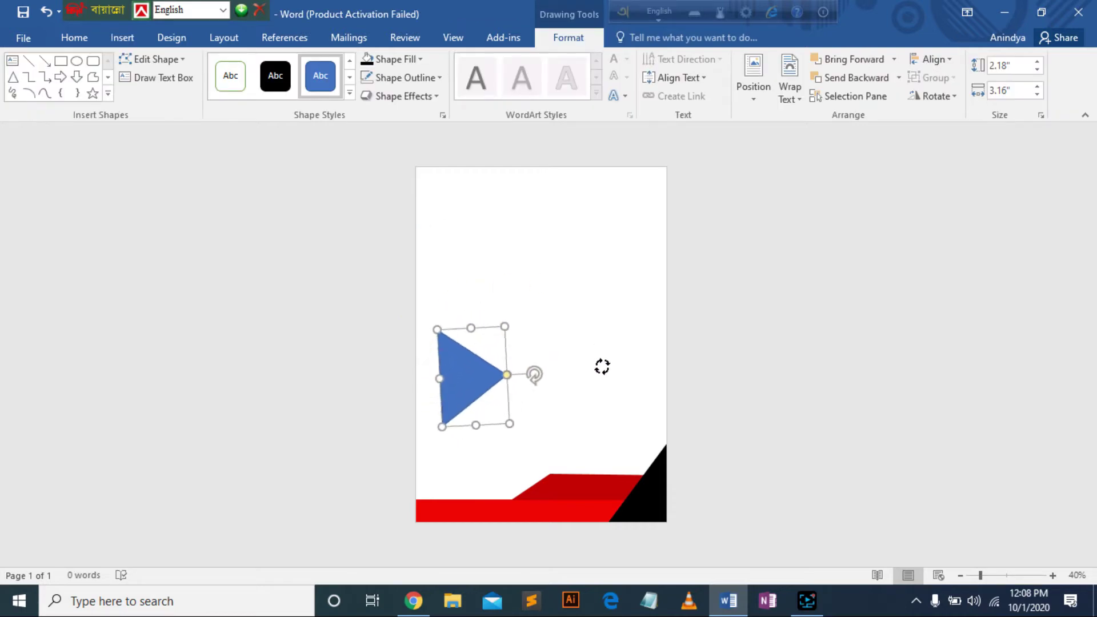
drag(474, 378, 454, 366)
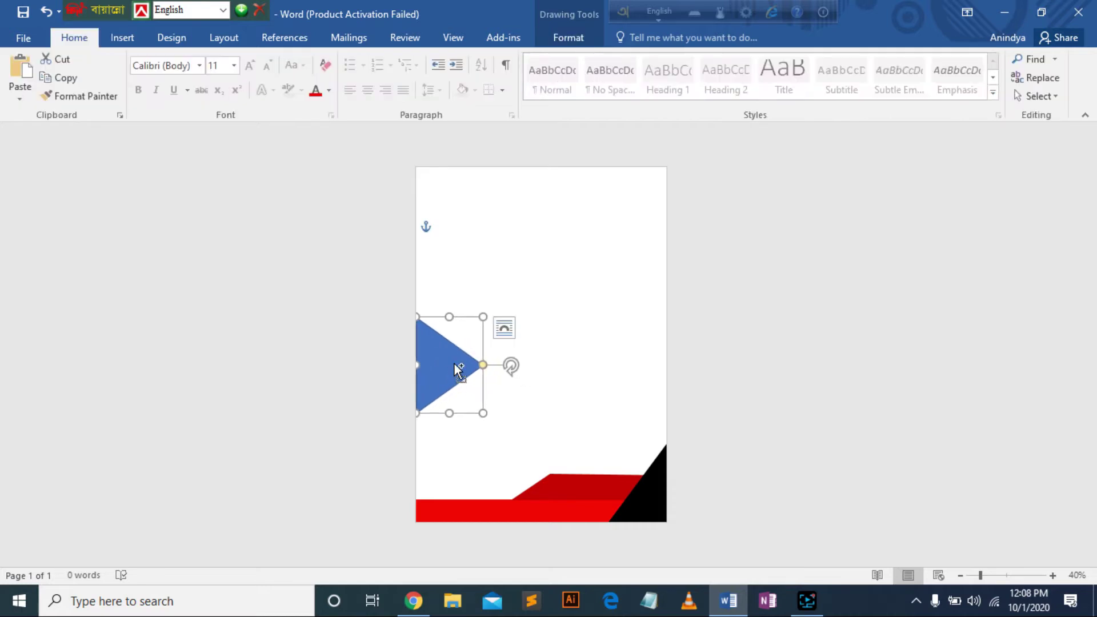
drag(455, 367, 455, 379)
- Reshape the copied triangle's right tip using Edit Points
click(561, 339)
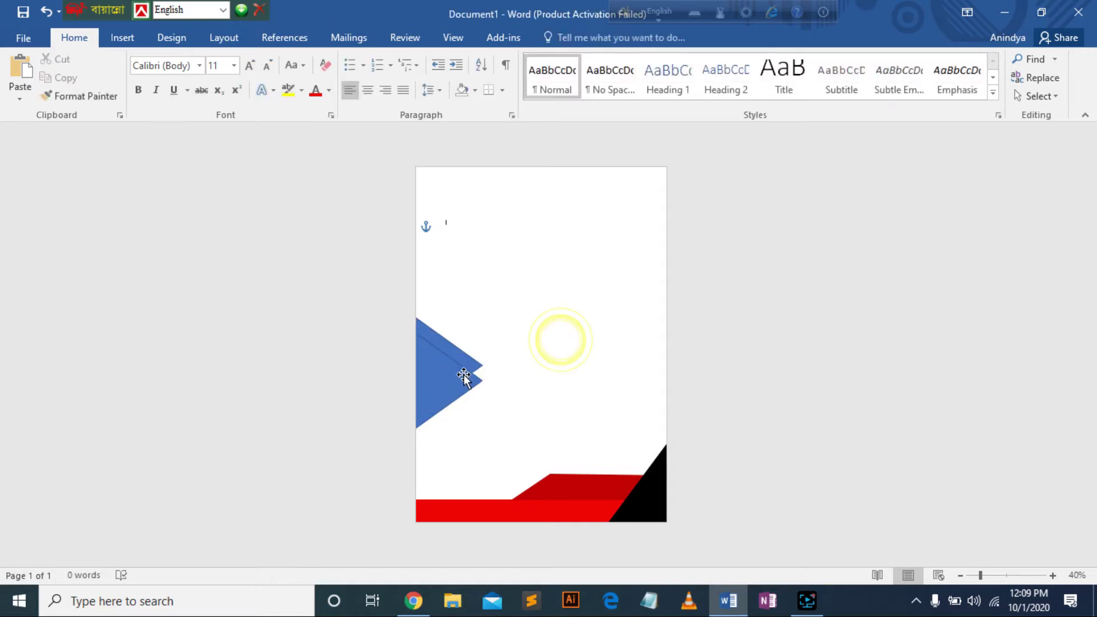
click(463, 378)
right_click(466, 392)
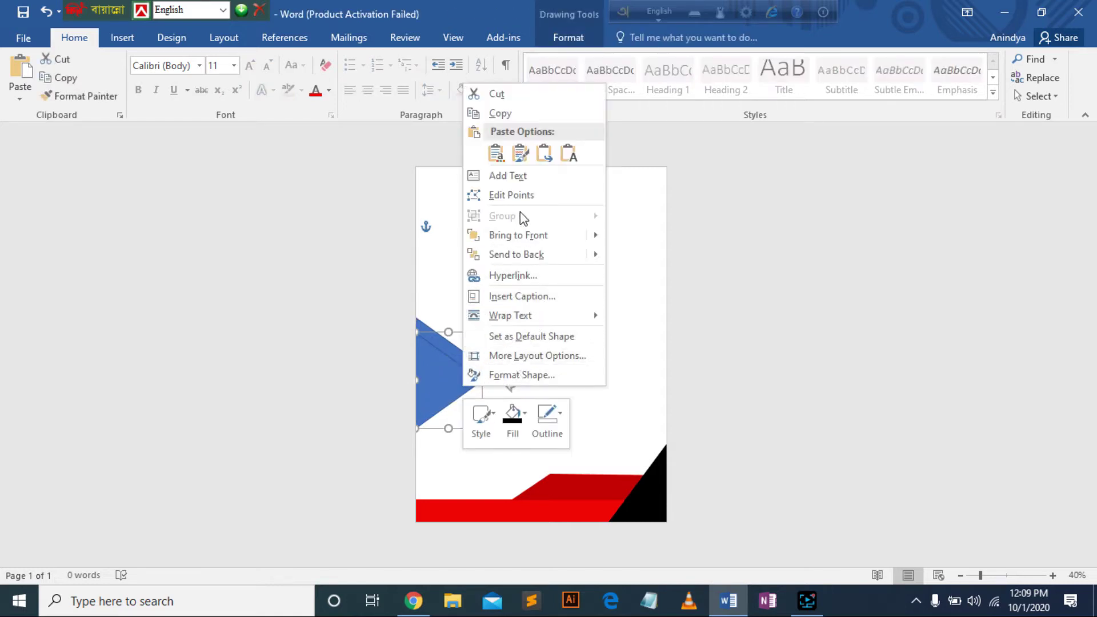
click(521, 196)
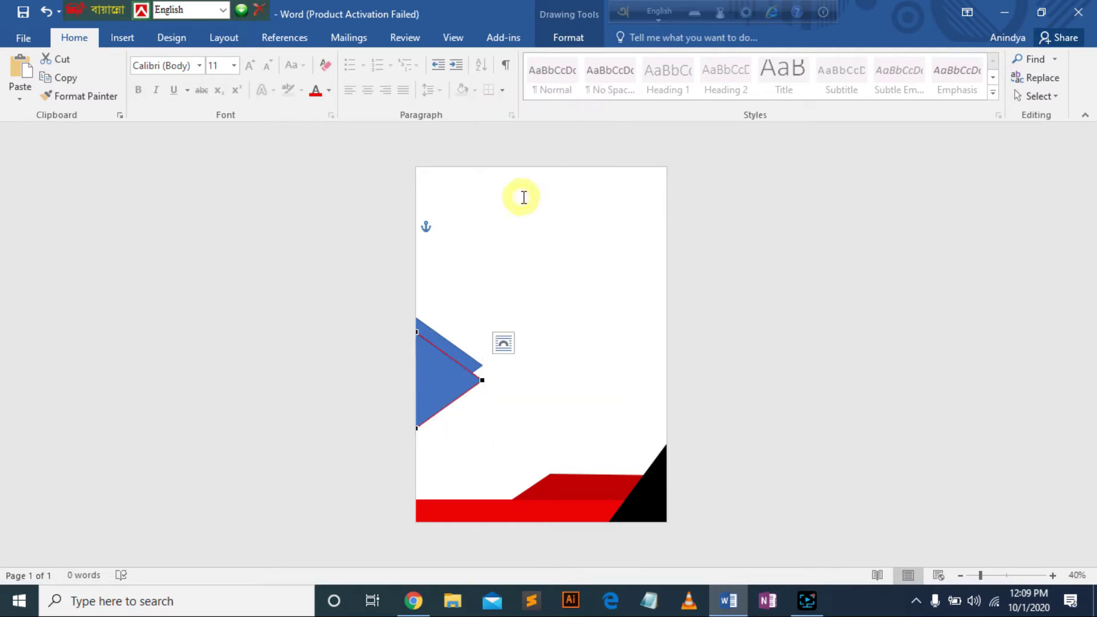
click(482, 381)
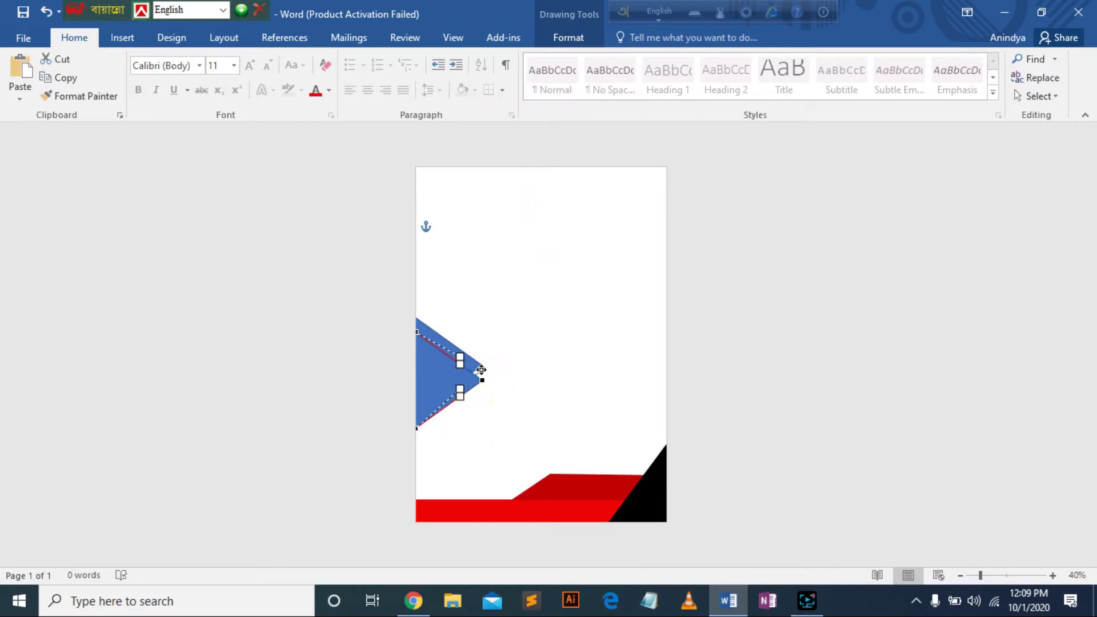
drag(481, 365, 481, 365)
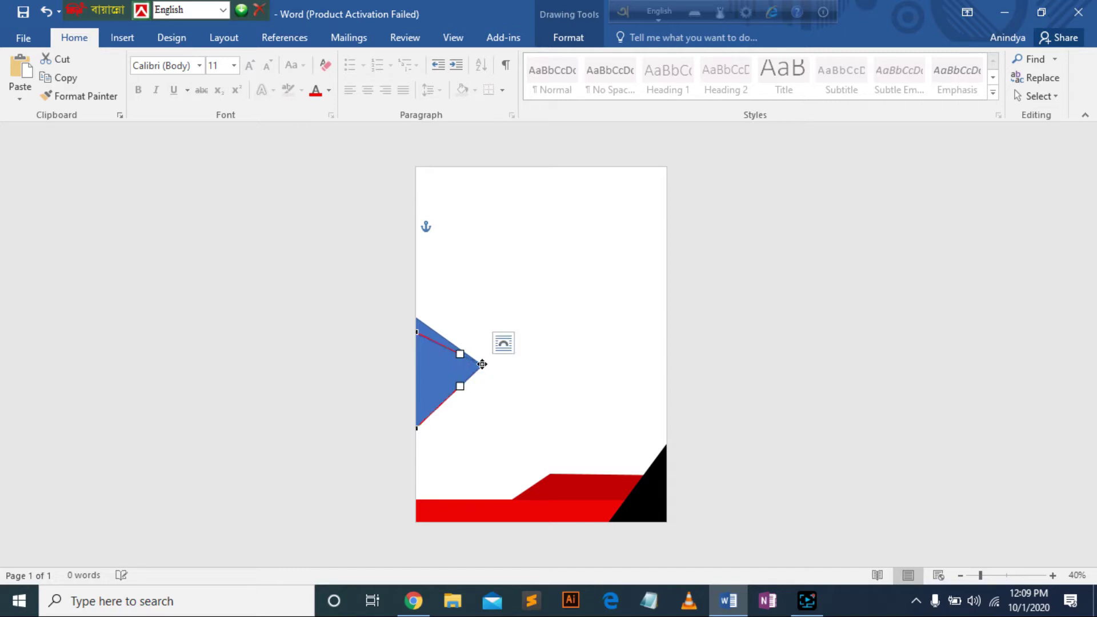
click(447, 370)
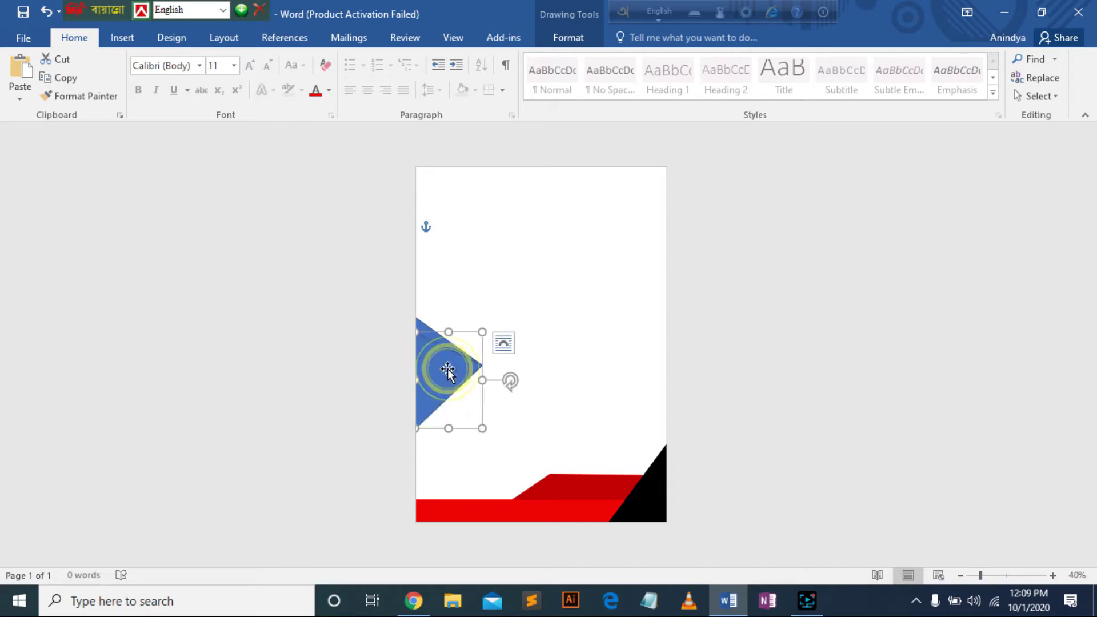
- Fill the front triangle dark red and the back triangle red
click(588, 37)
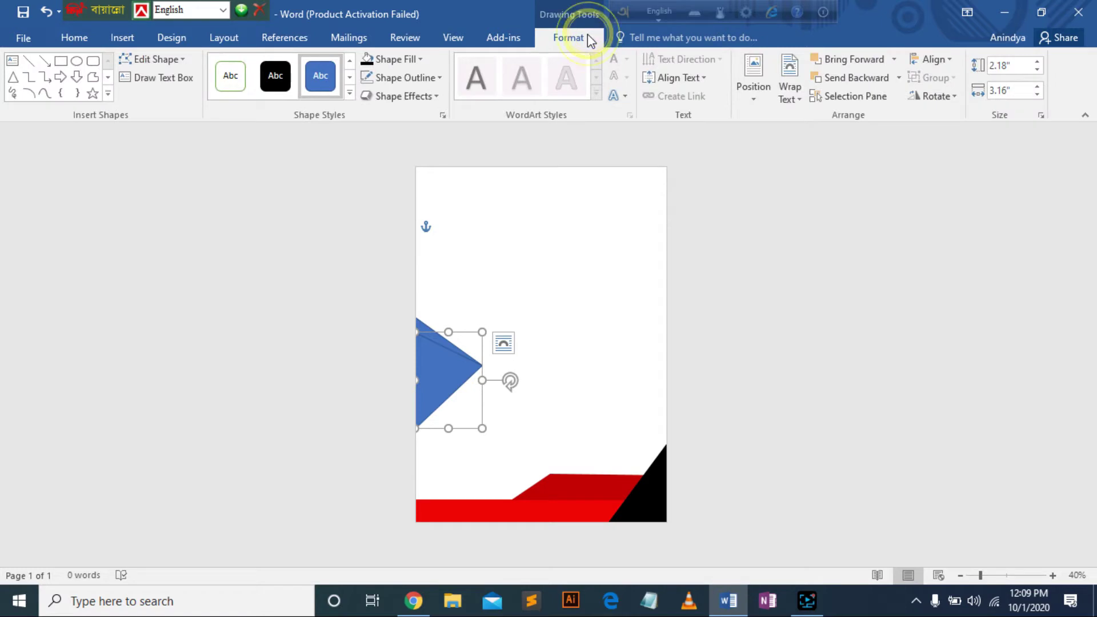
click(421, 60)
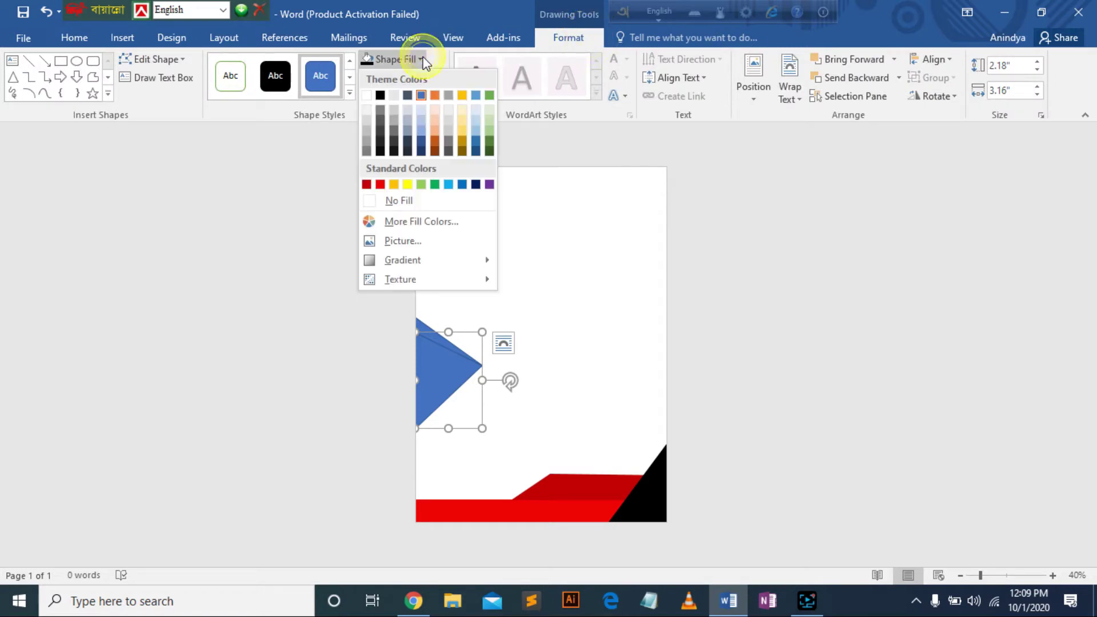
click(368, 184)
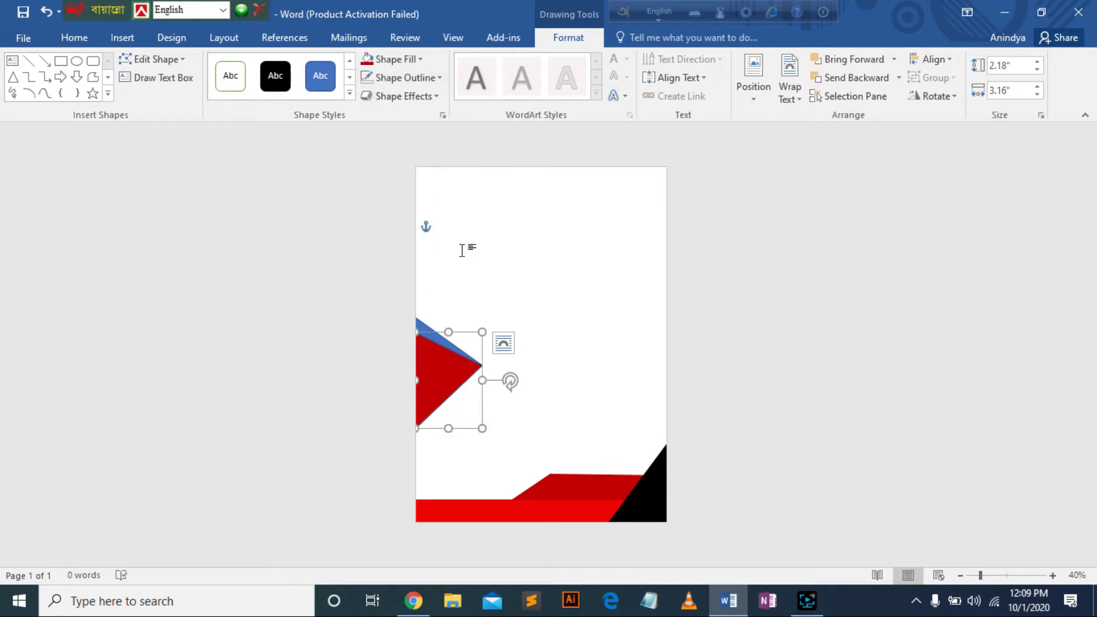
click(564, 261)
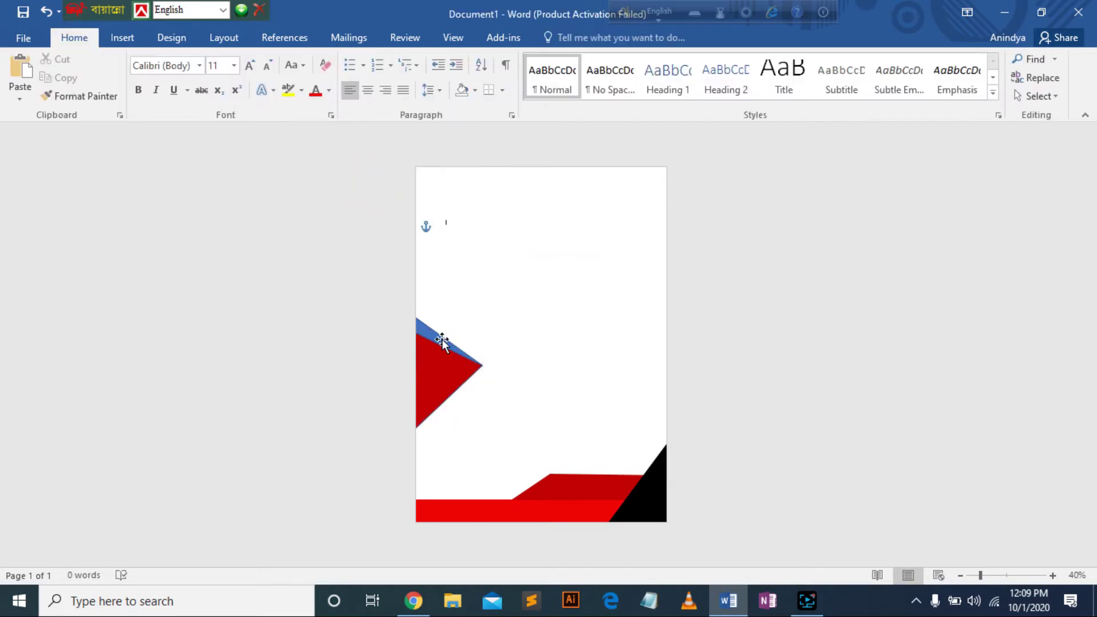
click(433, 335)
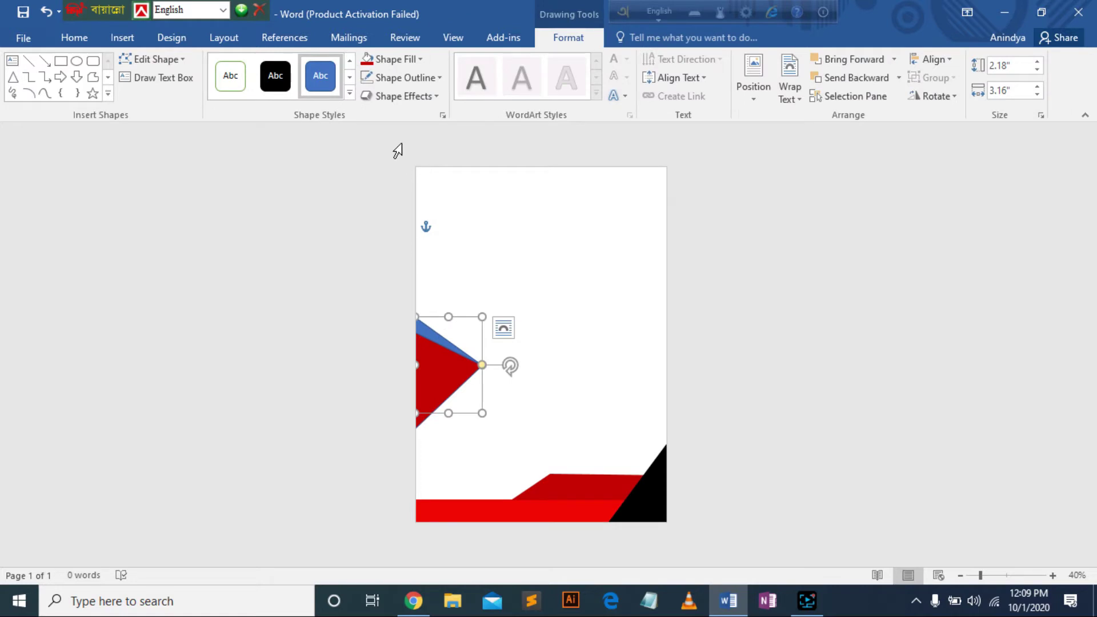
click(420, 60)
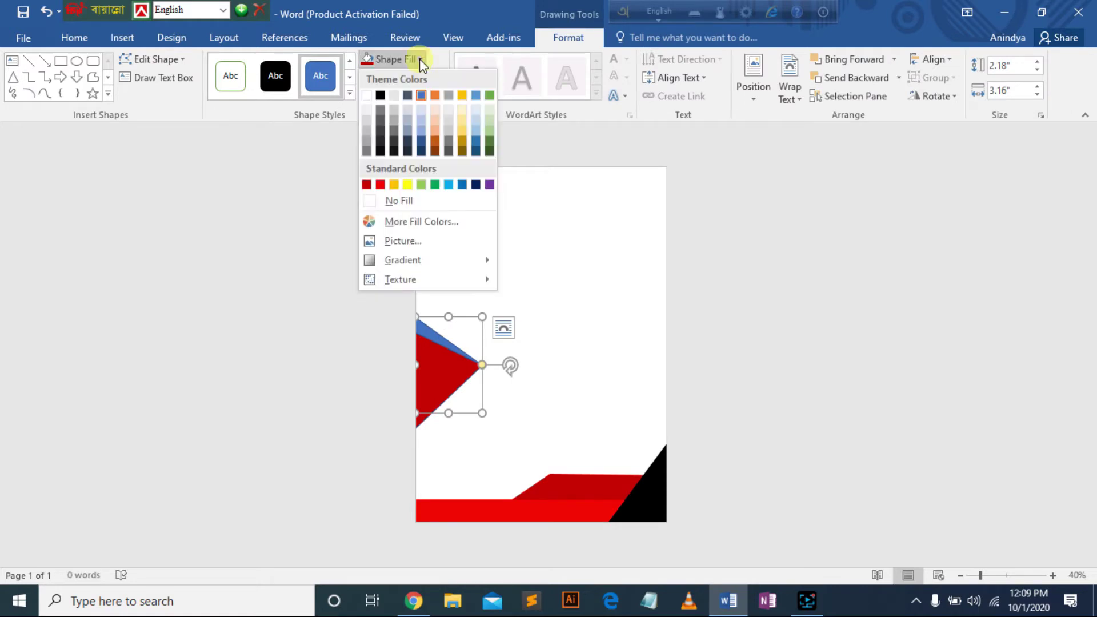
click(380, 184)
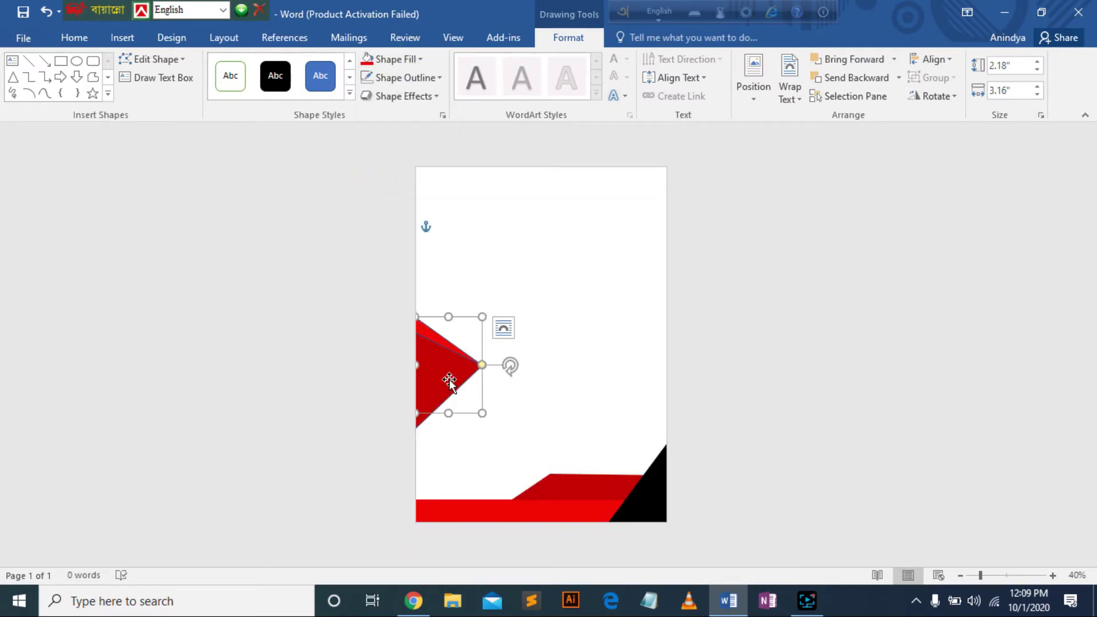
- Nudge the red triangle slightly lower and remove its outline
drag(450, 379, 450, 394)
right_click(450, 394)
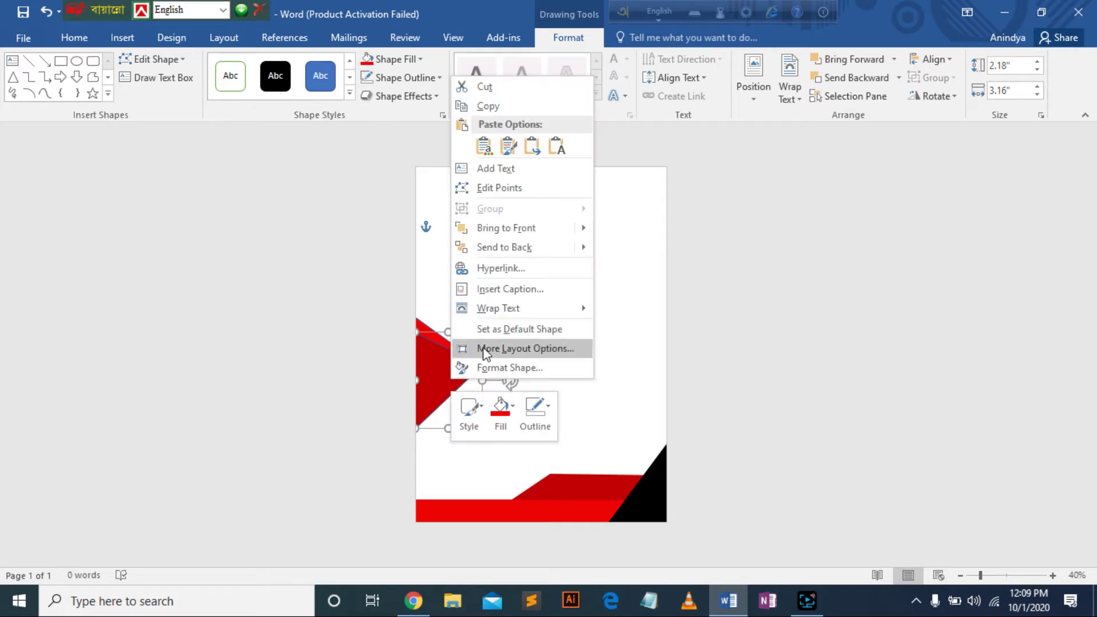
click(438, 76)
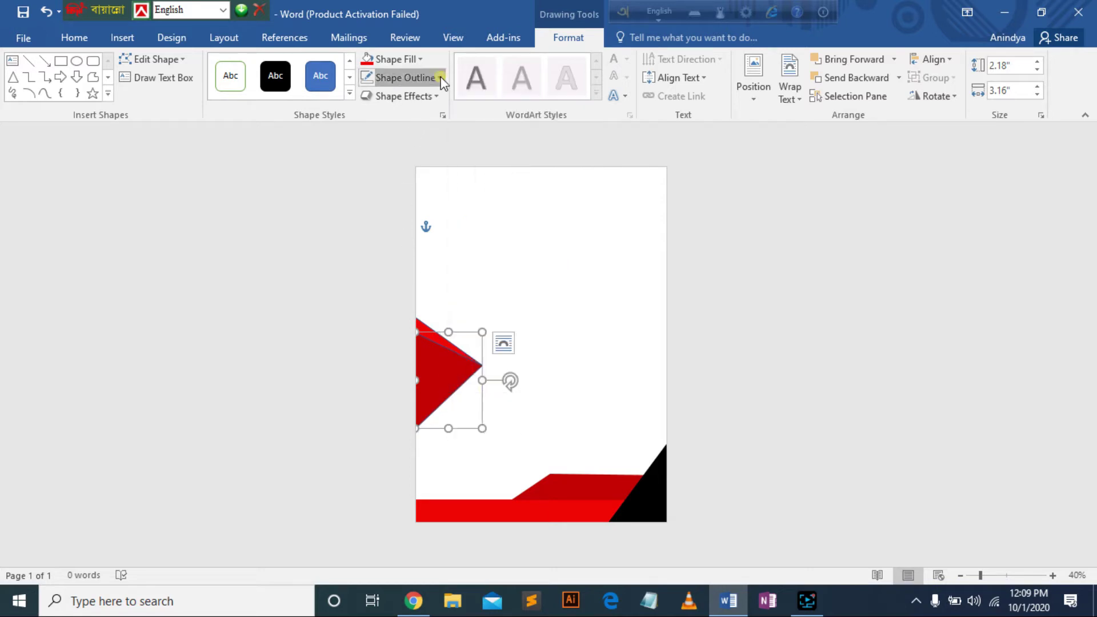
click(439, 77)
click(375, 220)
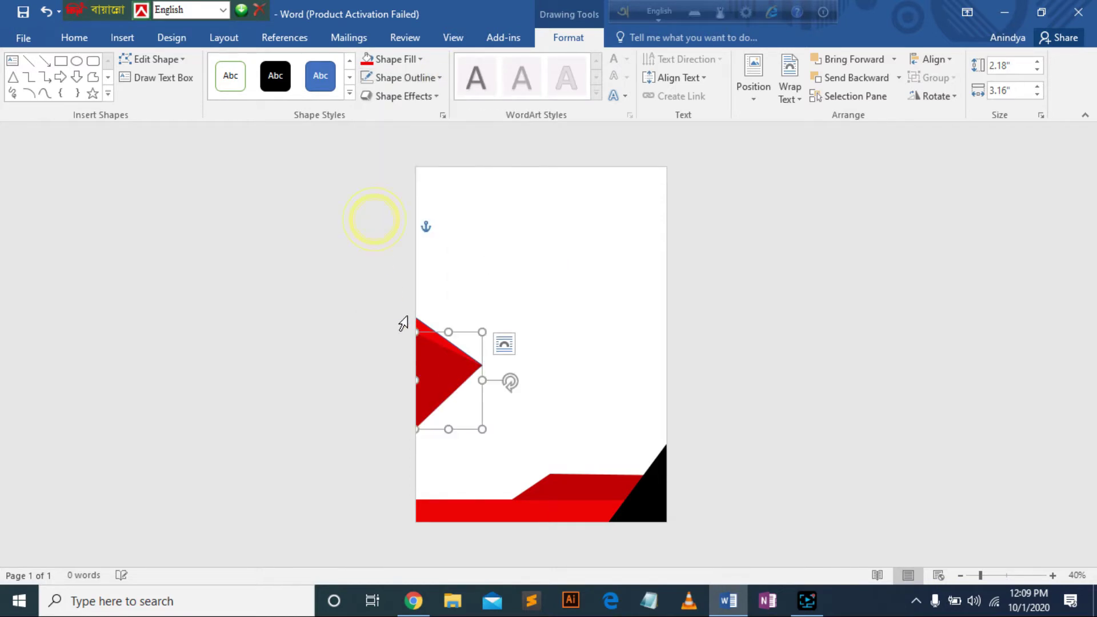
- Send the red triangle to the back and clear its outline again
right_click(440, 376)
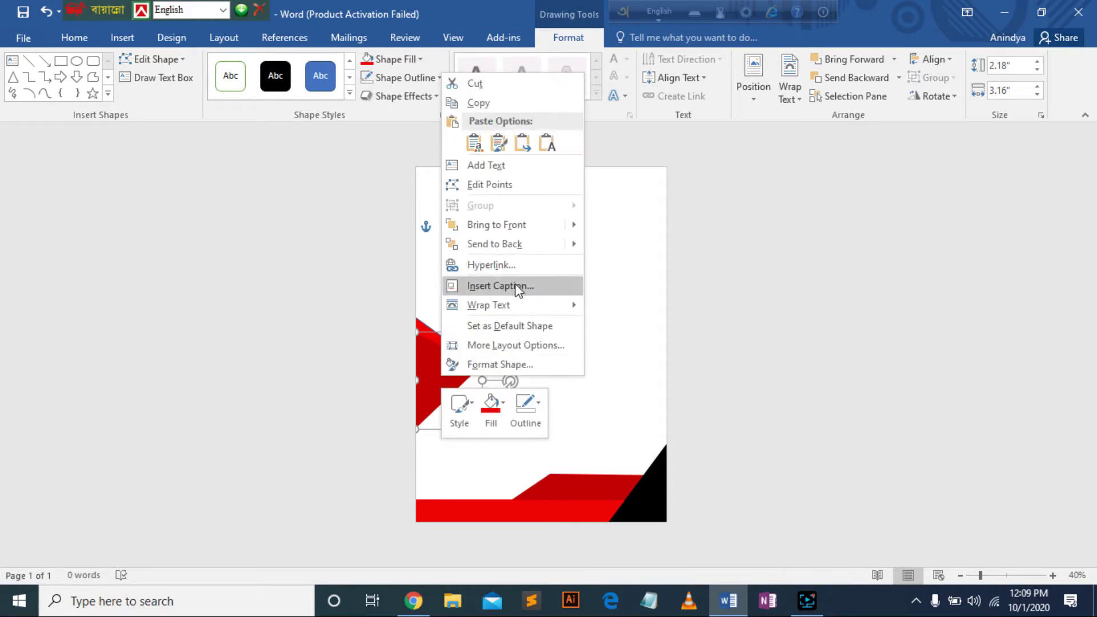
mouse_move(495, 244)
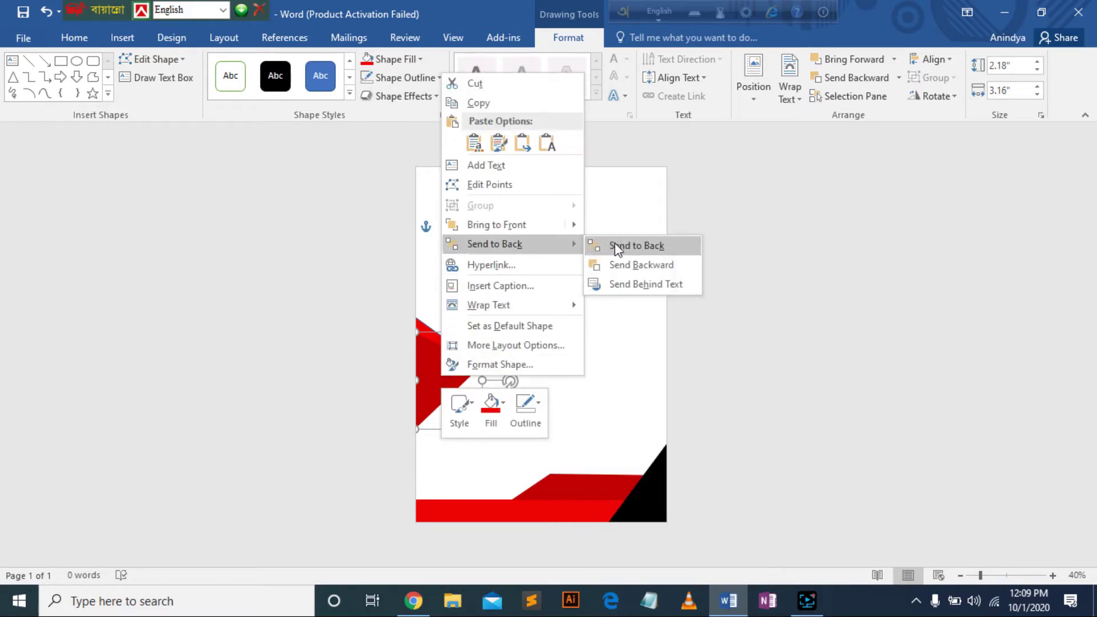
click(617, 244)
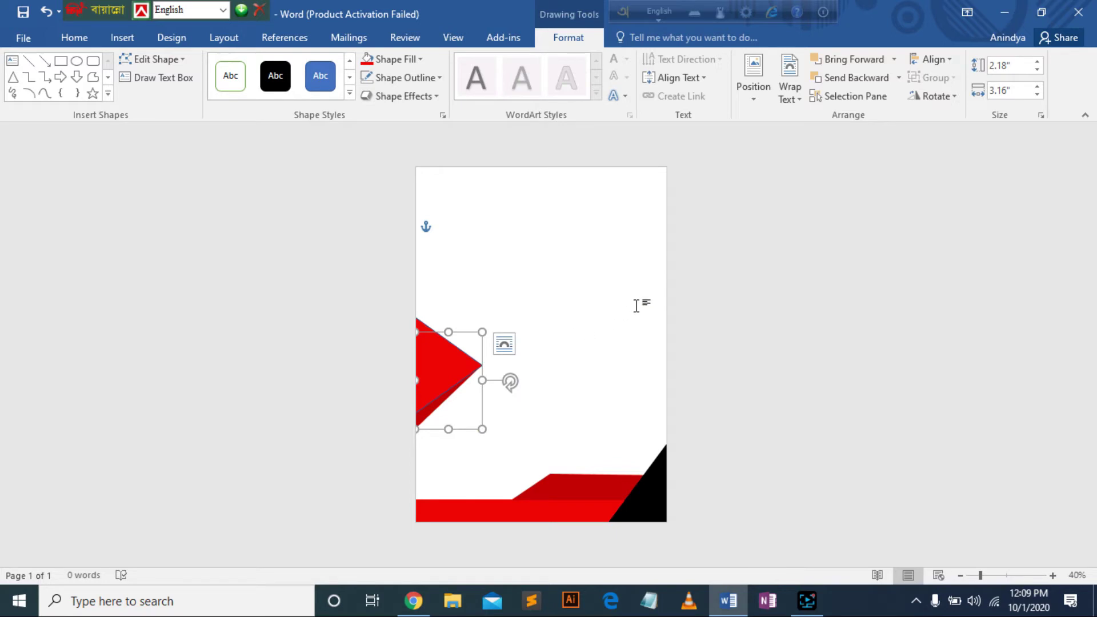
click(755, 307)
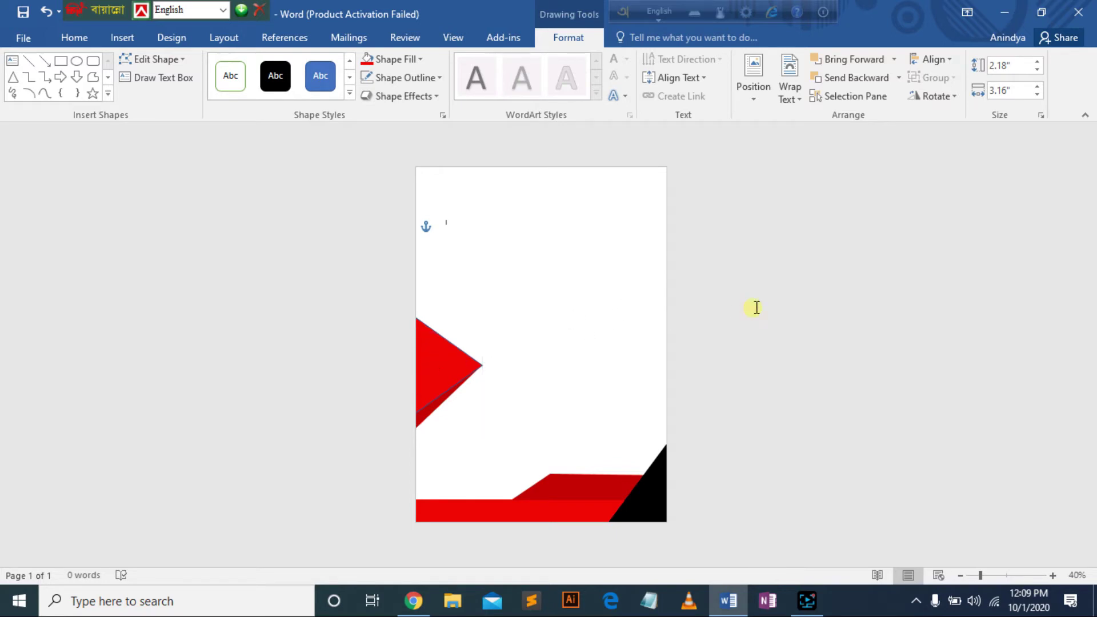
click(447, 368)
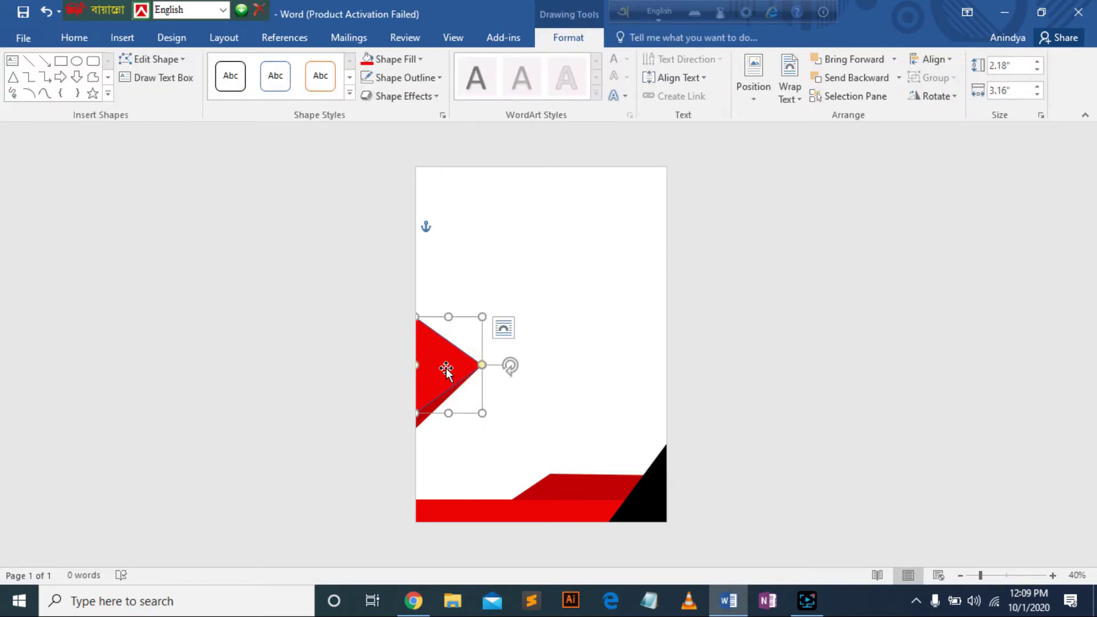
click(439, 78)
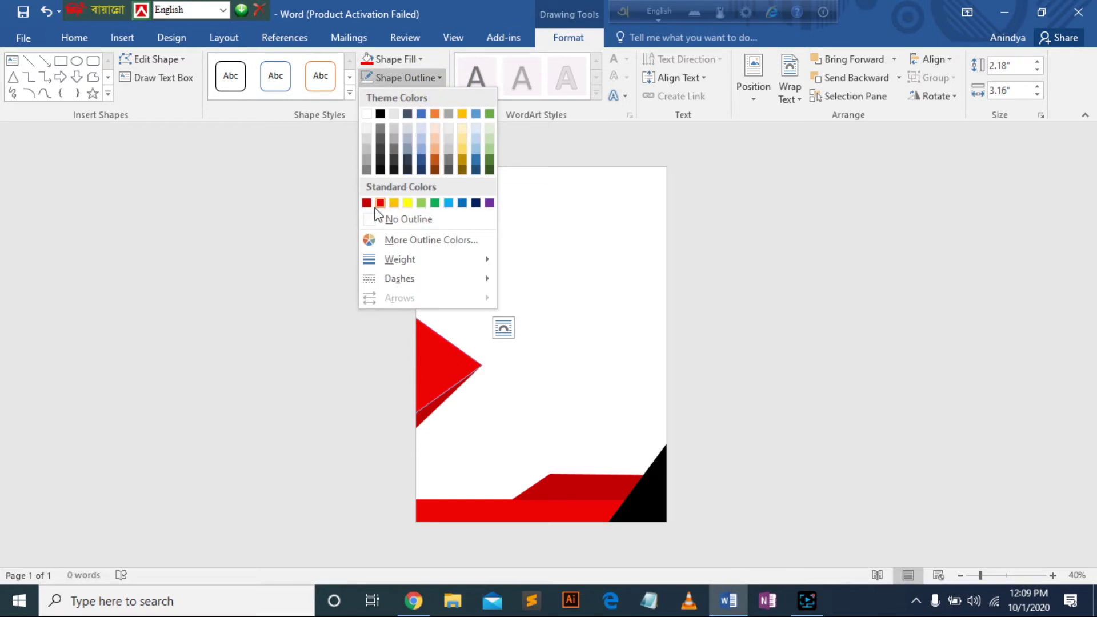
click(372, 216)
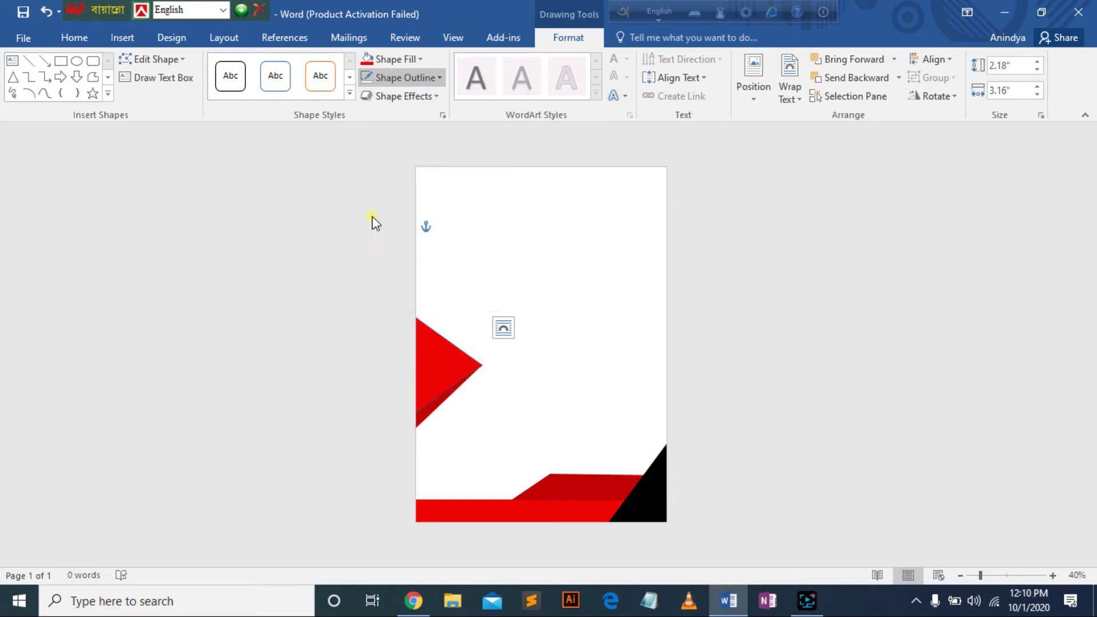
click(729, 273)
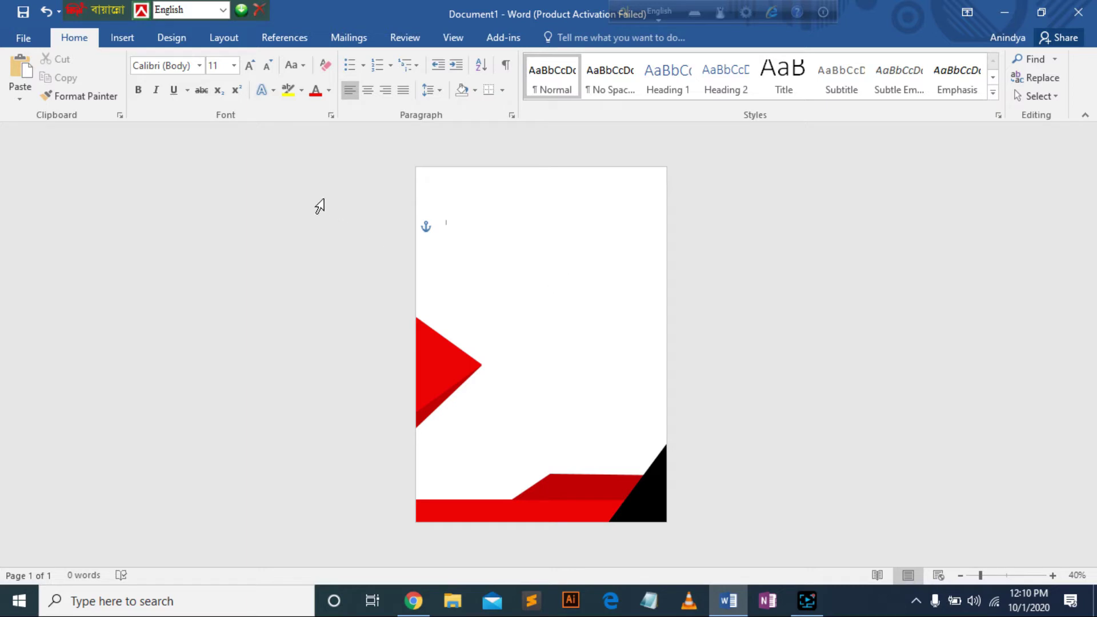
- Draw a text box above the bottom red band and type ANNUAL REPORT
click(125, 38)
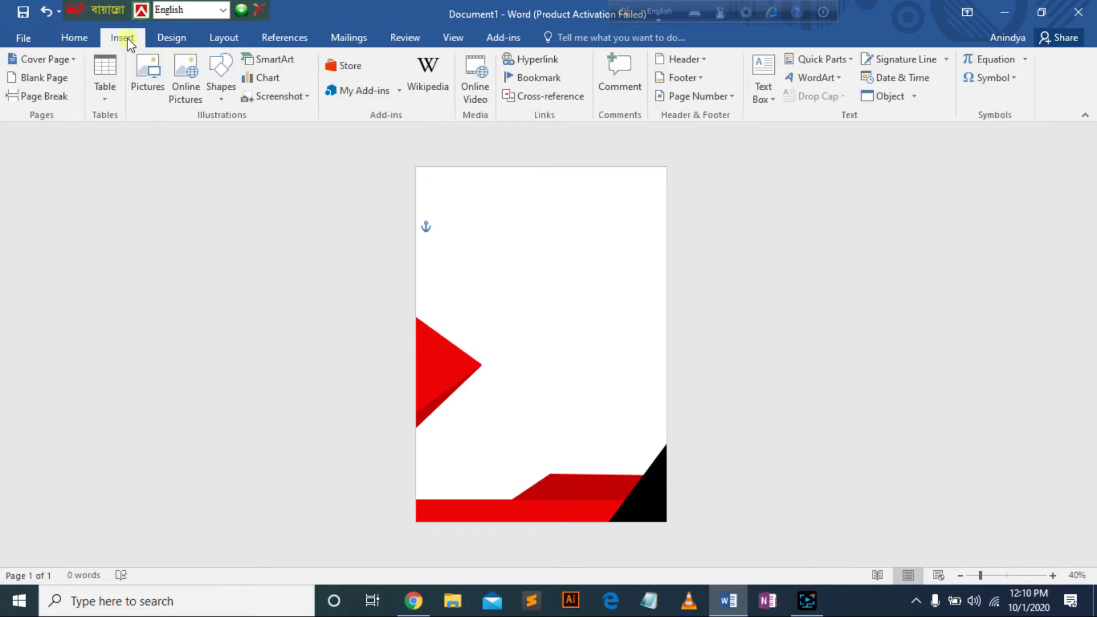
click(229, 94)
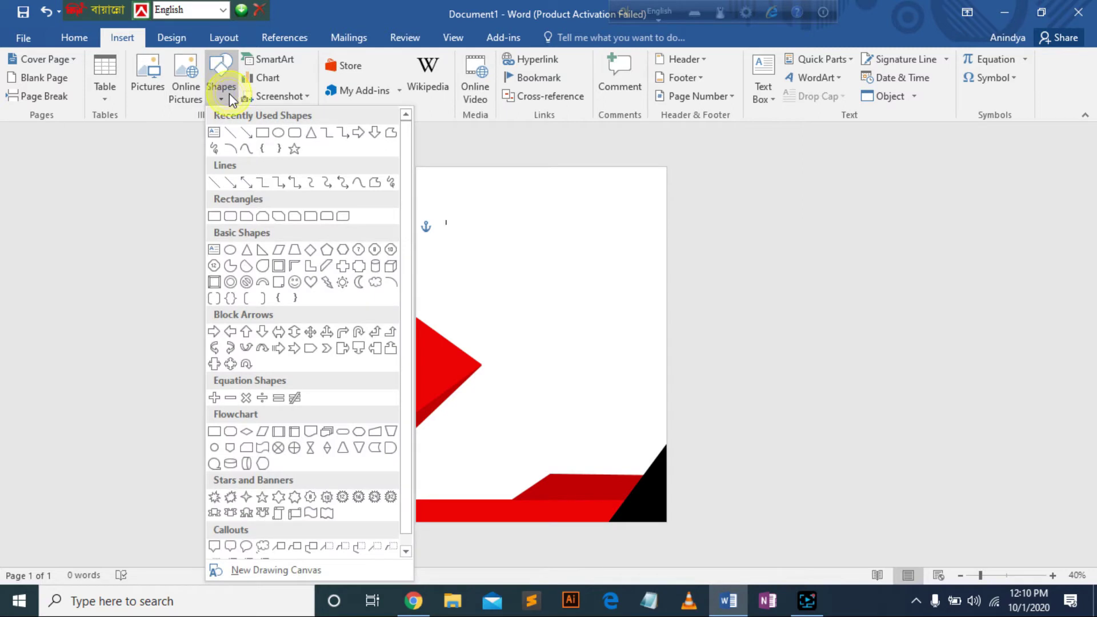
click(215, 133)
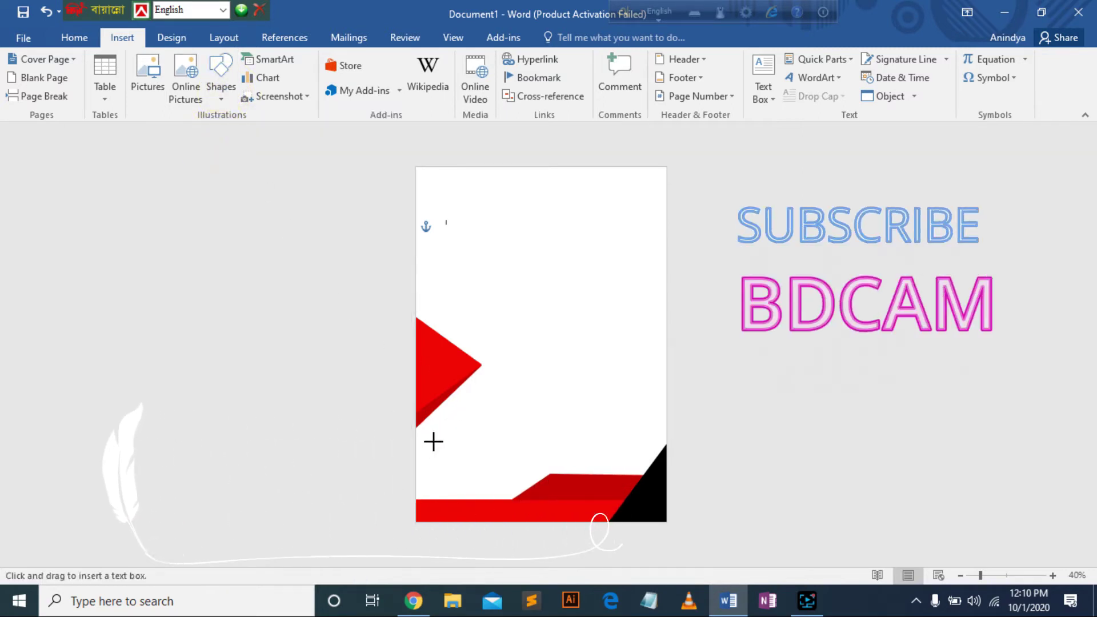
drag(433, 440, 511, 488)
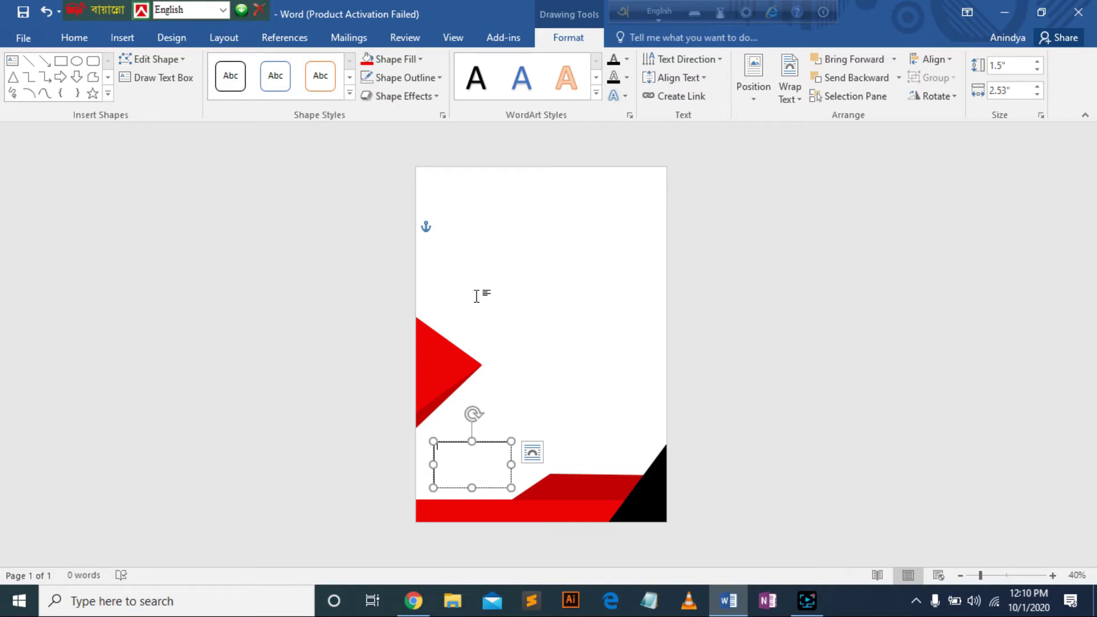
text(ANNUAL)
- Enlarge the ANNUAL REPORT text to 36 pt with Grow Font
drag(458, 453, 437, 486)
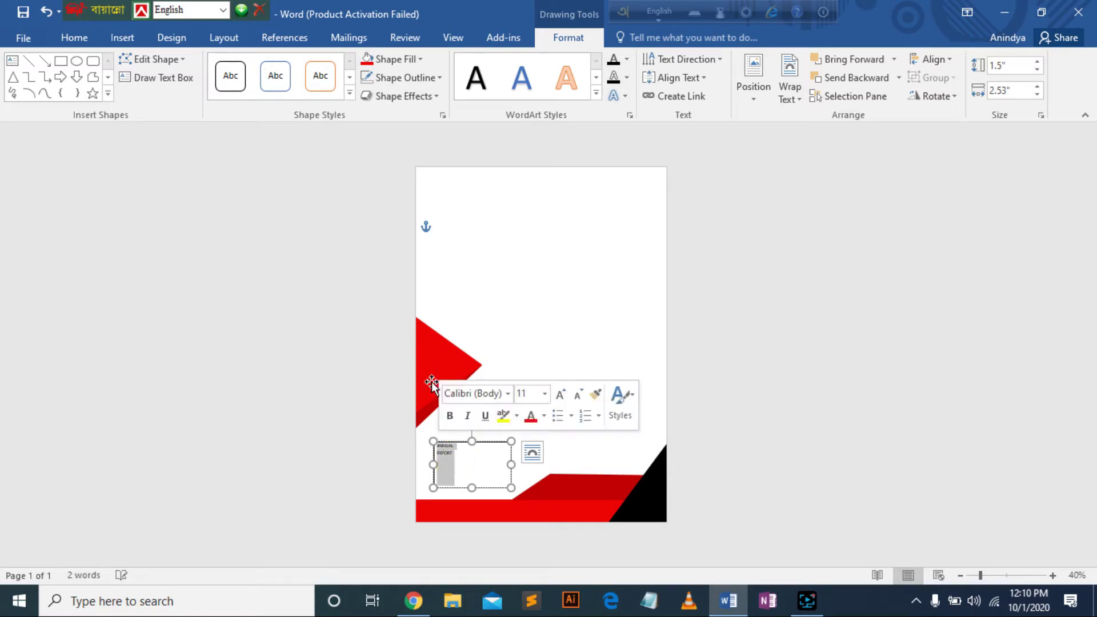
click(74, 38)
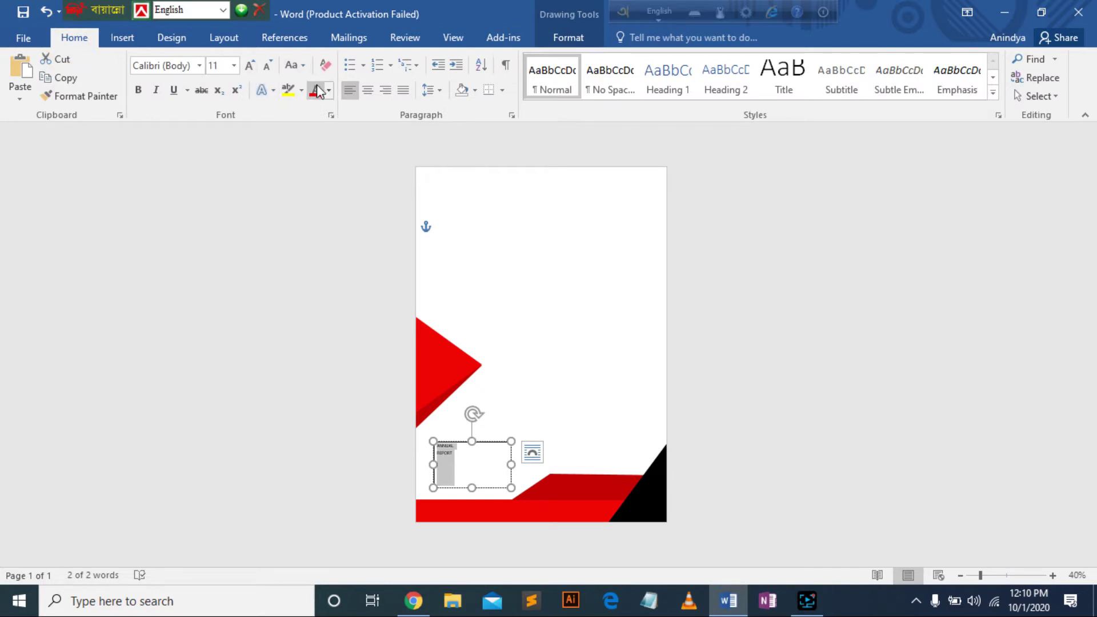
click(250, 66)
click(249, 66)
click(250, 66)
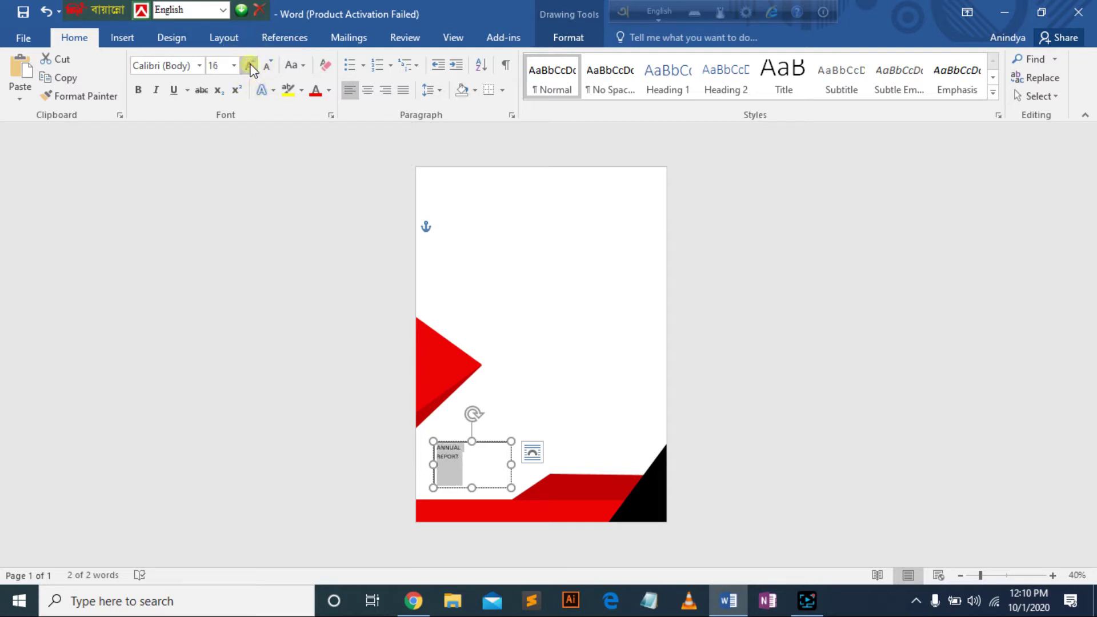
click(250, 66)
click(250, 66)
click(250, 66)
click(250, 66)
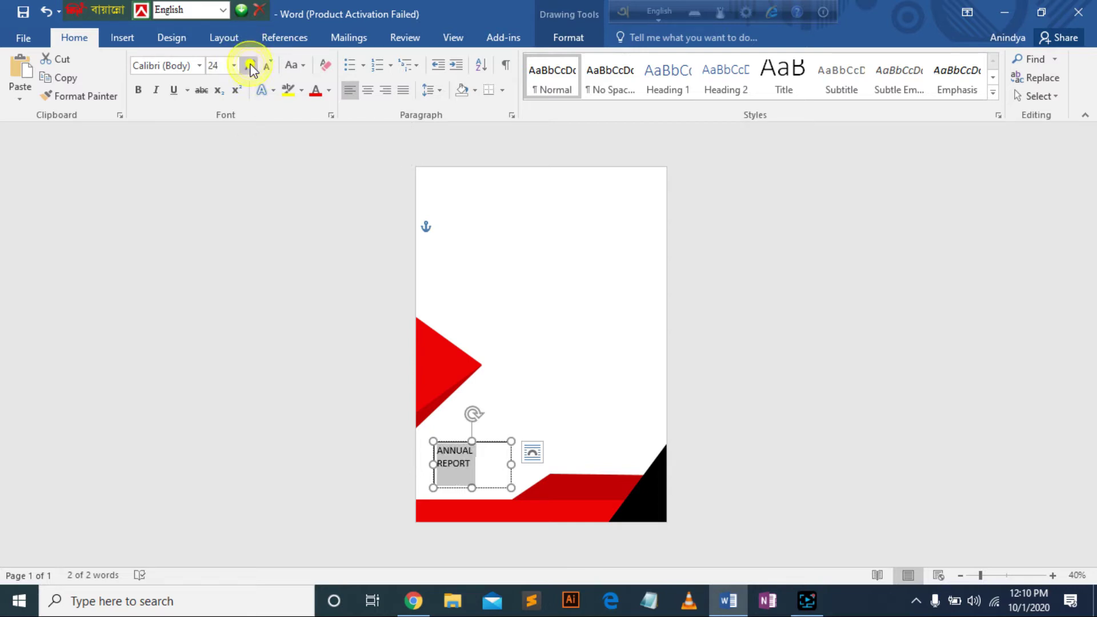
click(250, 65)
click(250, 66)
click(250, 65)
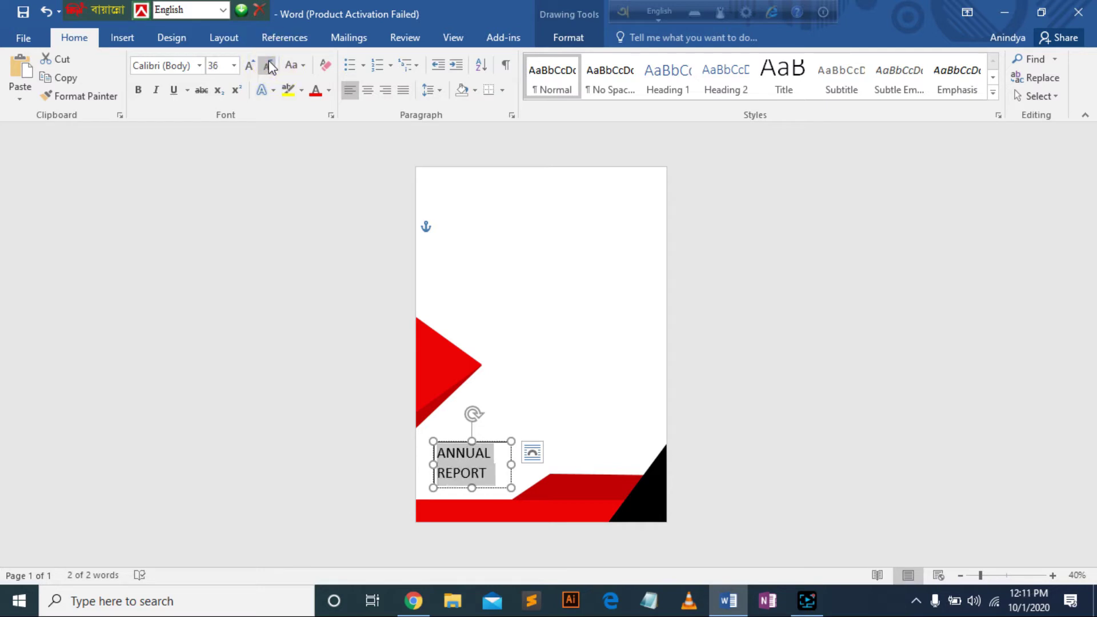
- Apply the Gotham Black font and shrink the word REPORT to 24 pt
click(200, 66)
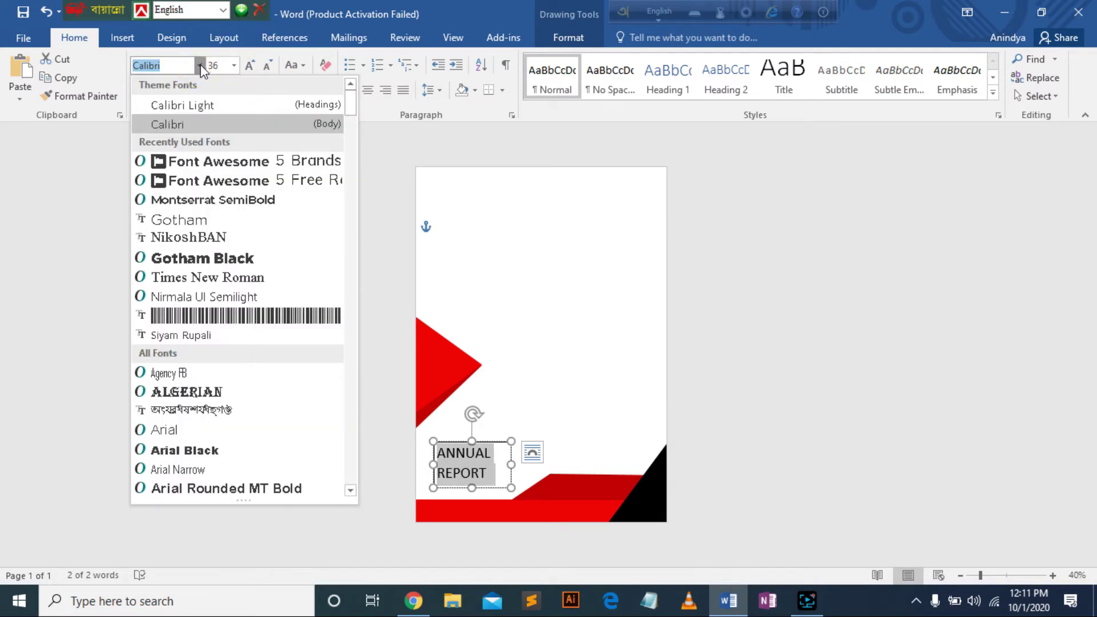
click(234, 260)
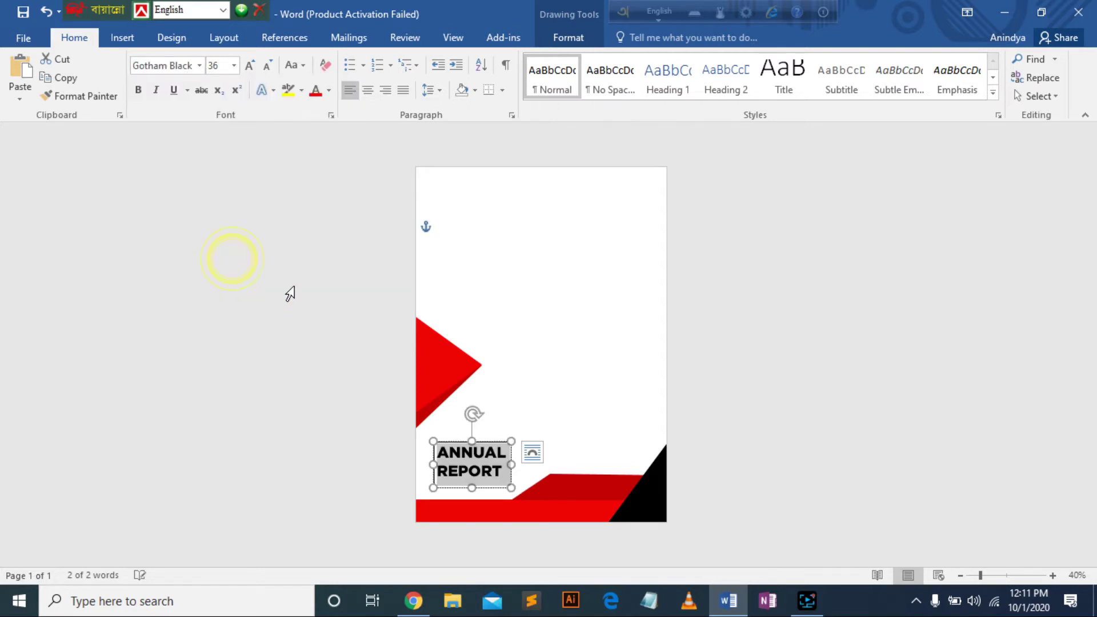
drag(503, 474, 440, 466)
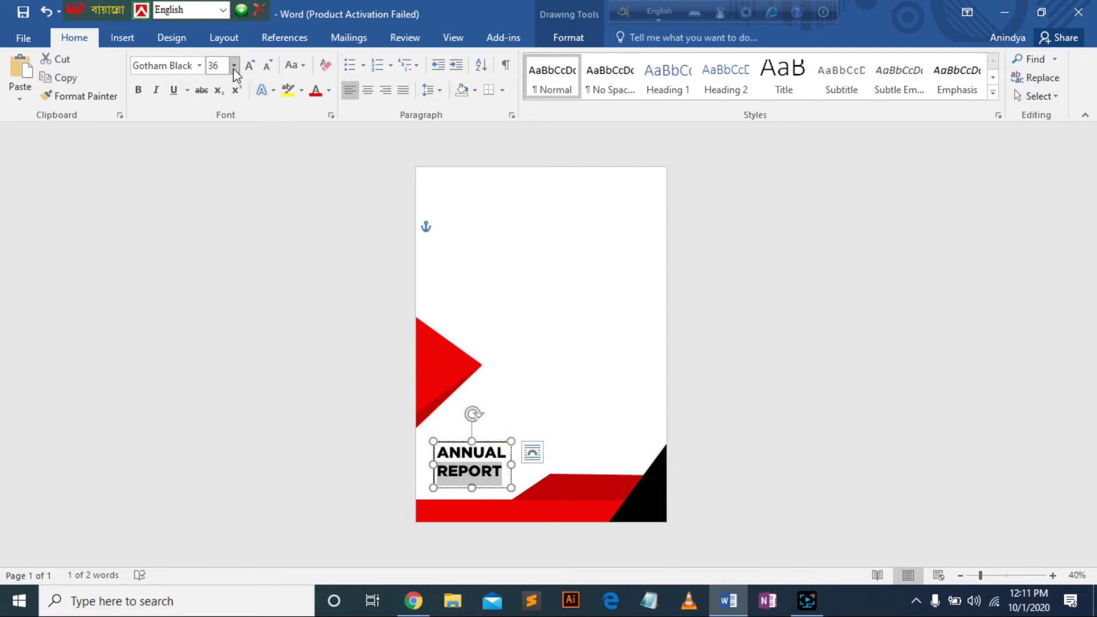
click(267, 65)
click(266, 65)
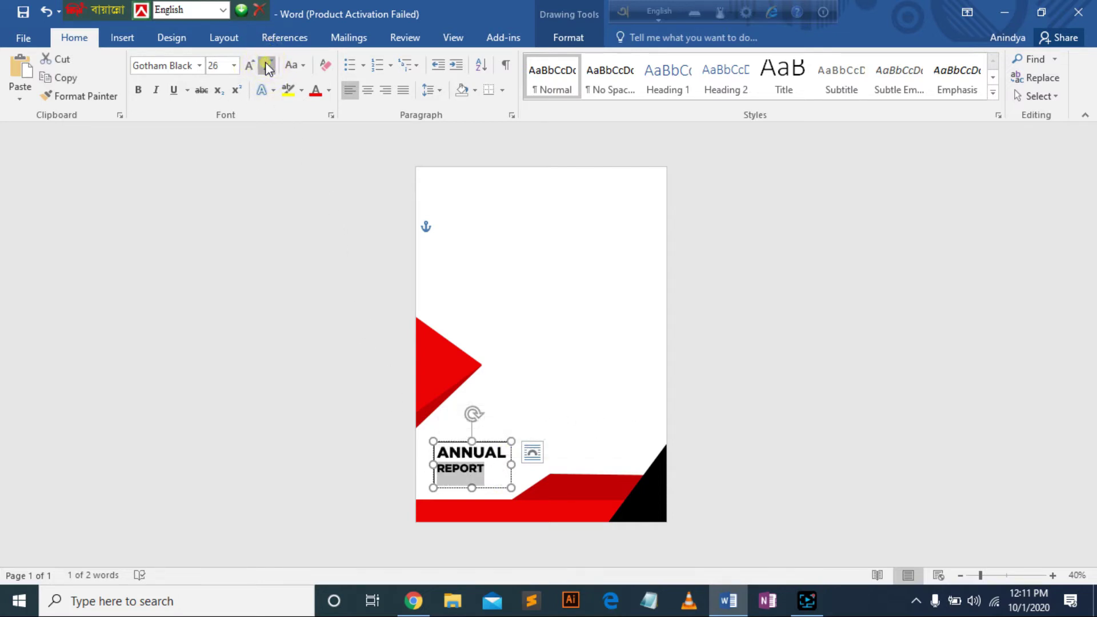
click(265, 64)
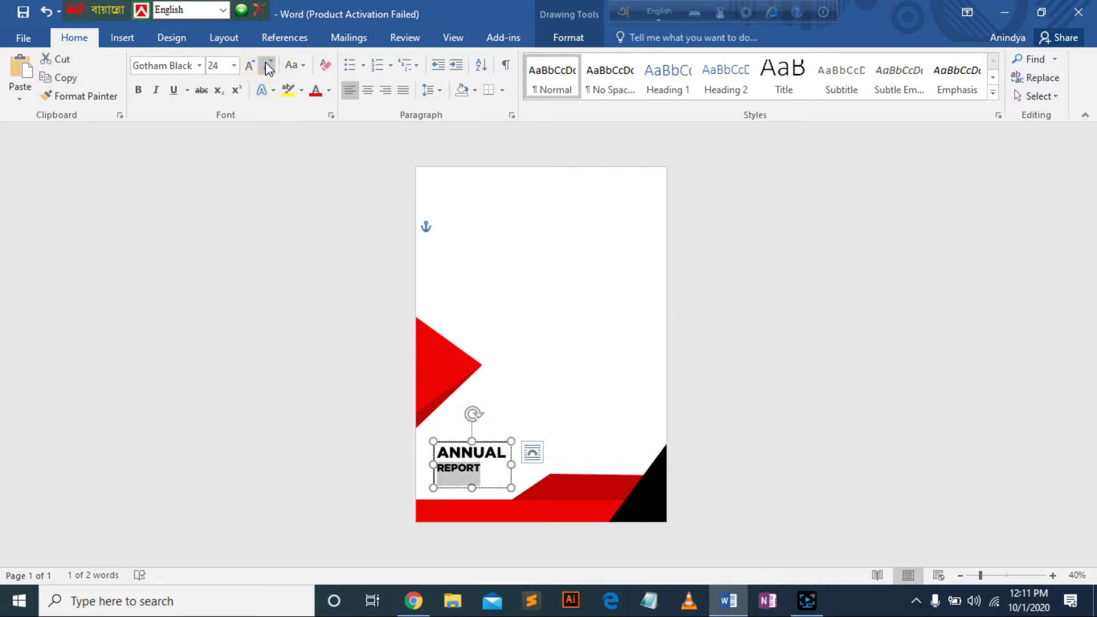
- Colour the word ANNUAL red, then reselect the ANNUAL REPORT text box
click(436, 468)
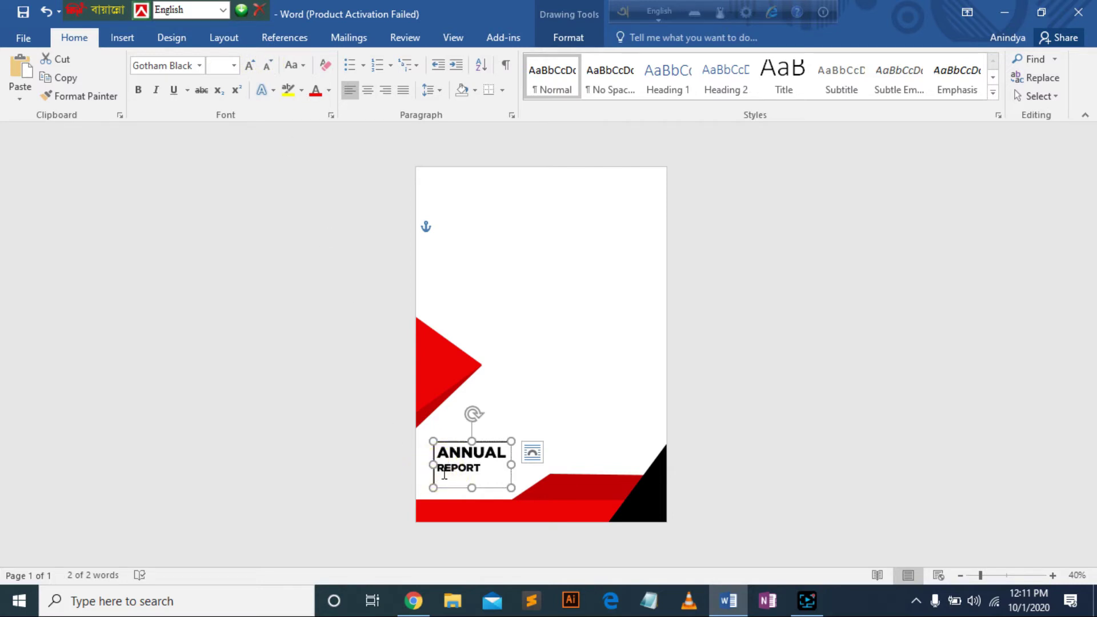
click(443, 468)
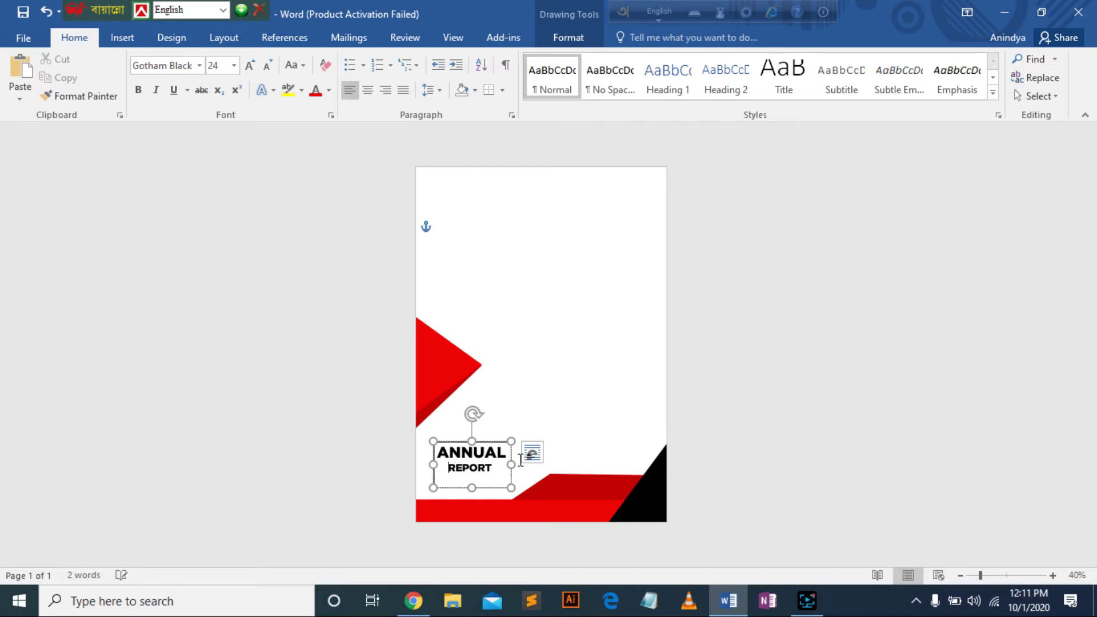
drag(508, 452, 437, 455)
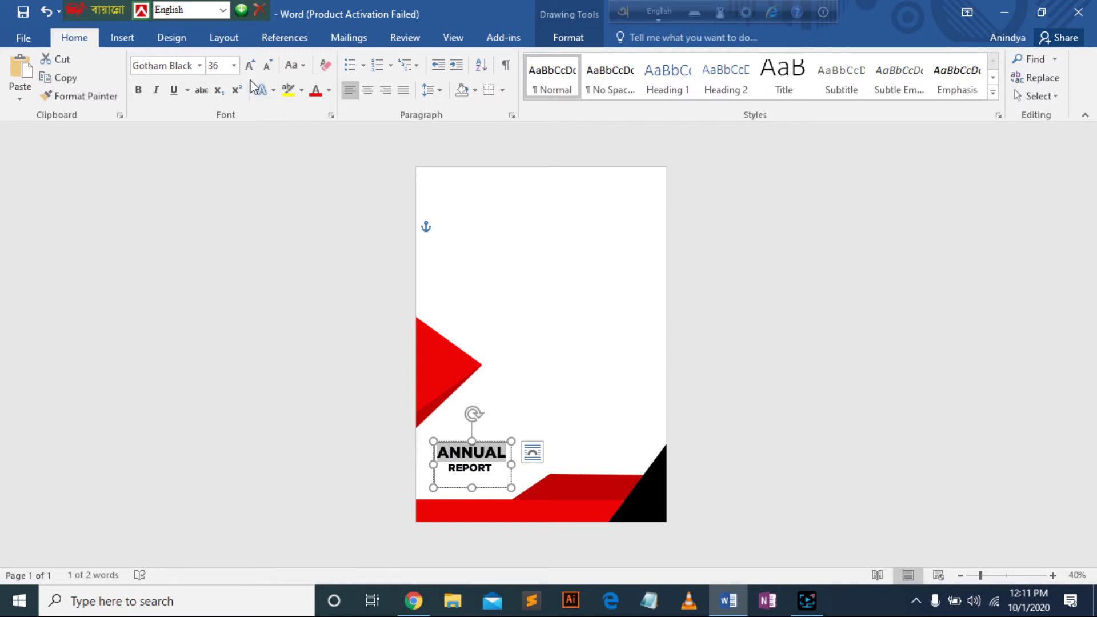
click(330, 91)
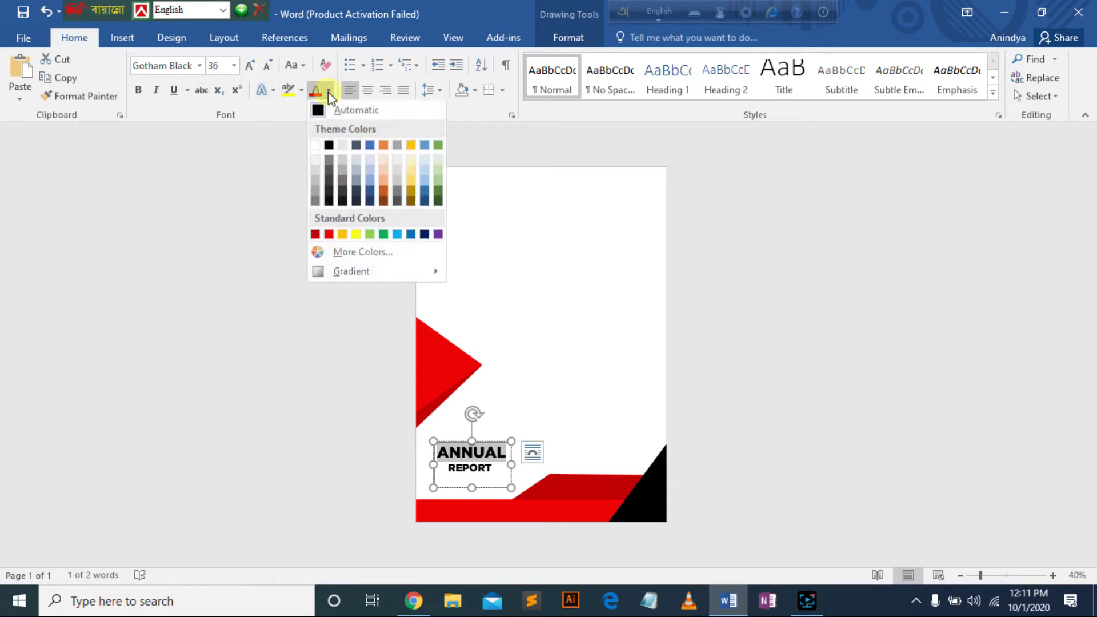
click(329, 234)
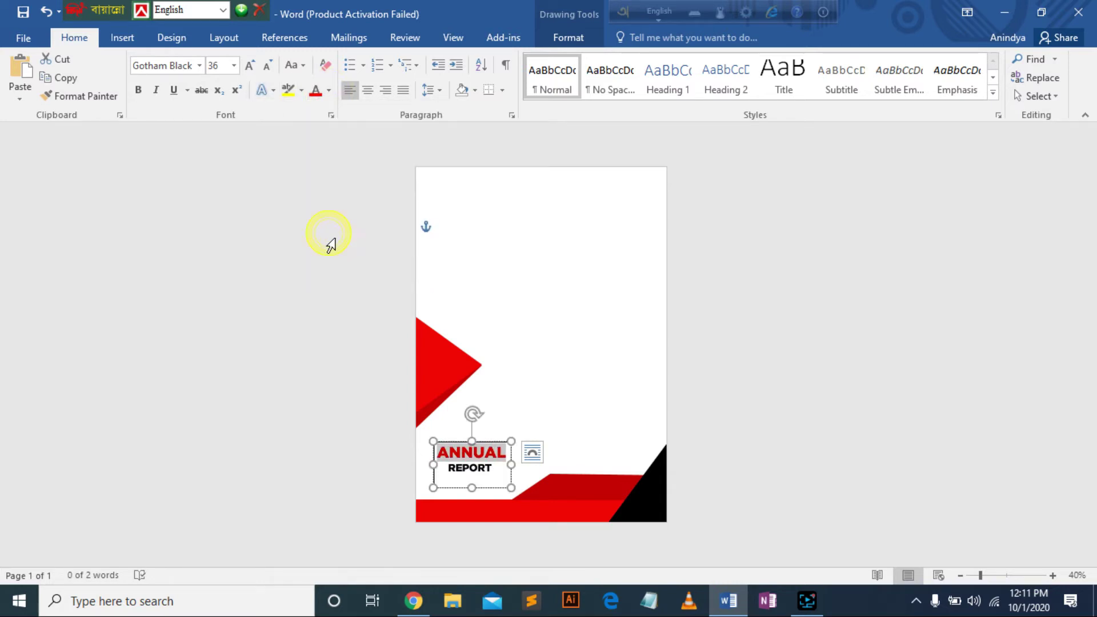
click(764, 394)
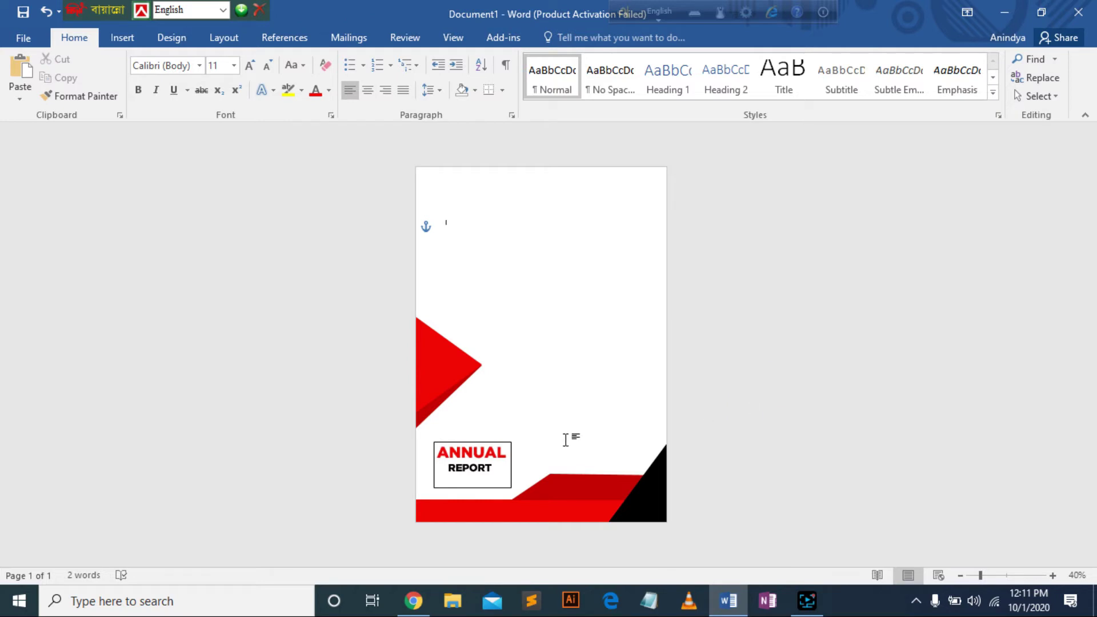
click(511, 469)
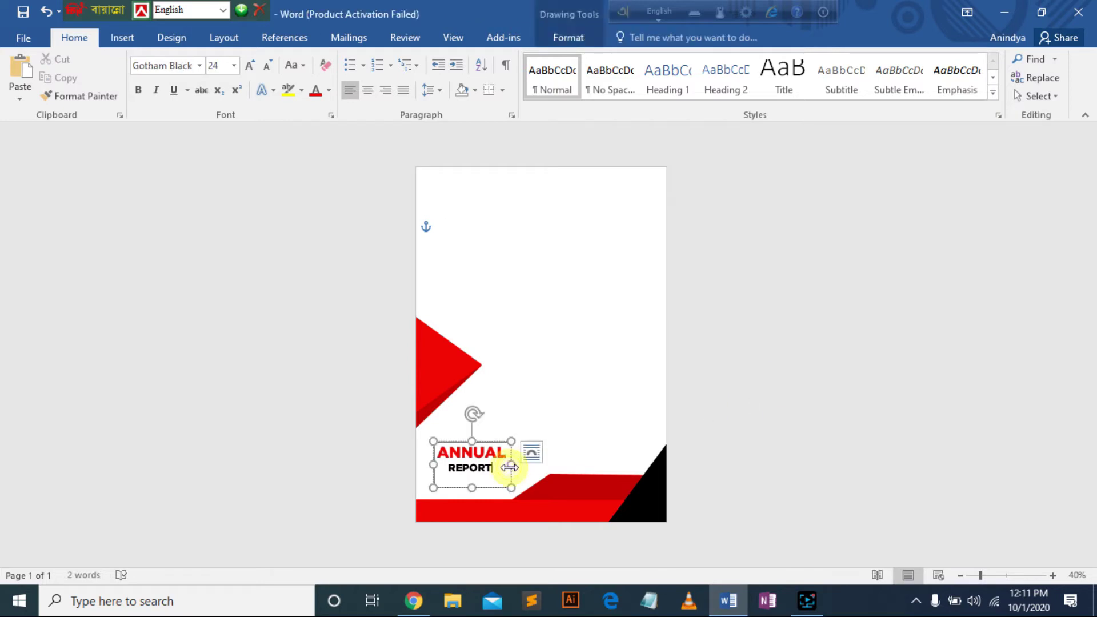
- Set the ANNUAL REPORT title box's Shape Outline to No Outline
click(562, 39)
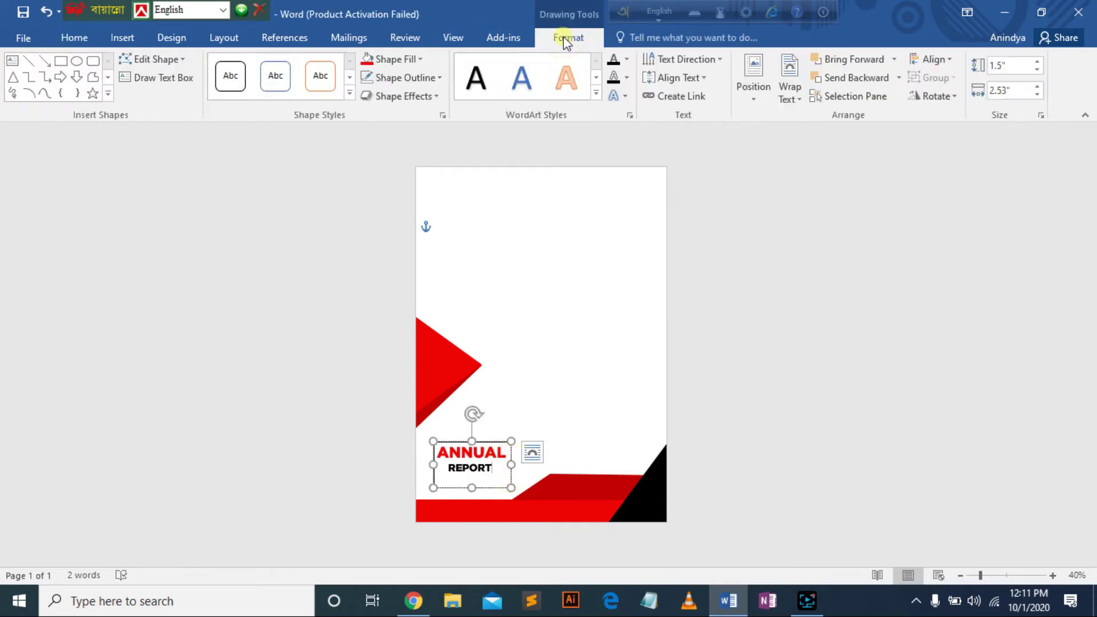
click(437, 79)
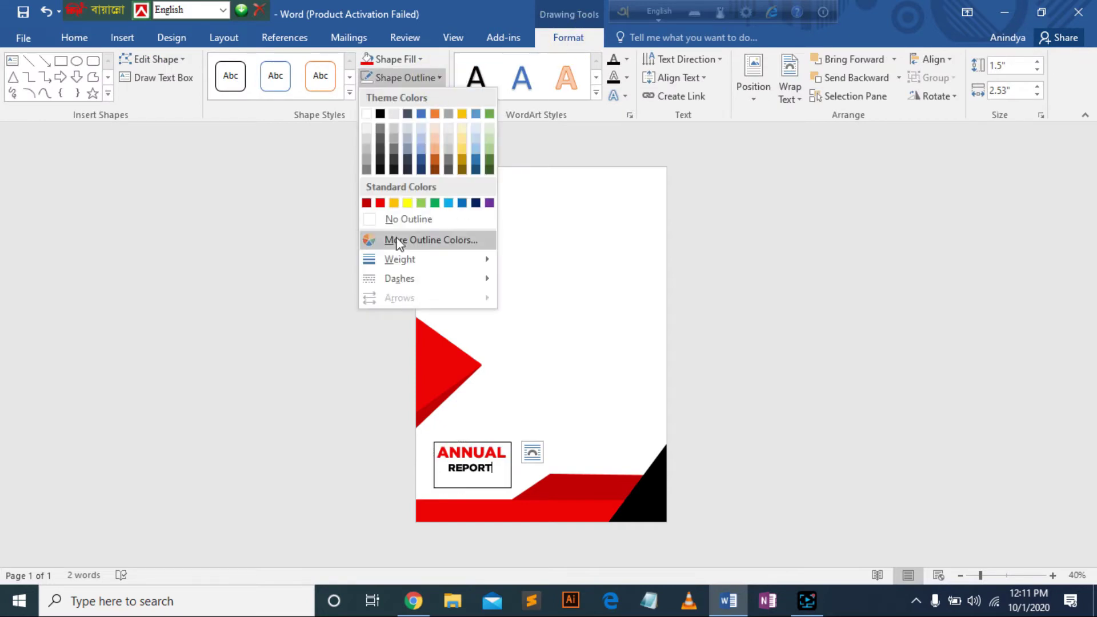
click(373, 219)
- Nudge the ANNUAL REPORT title box down two steps and deselect it
click(825, 286)
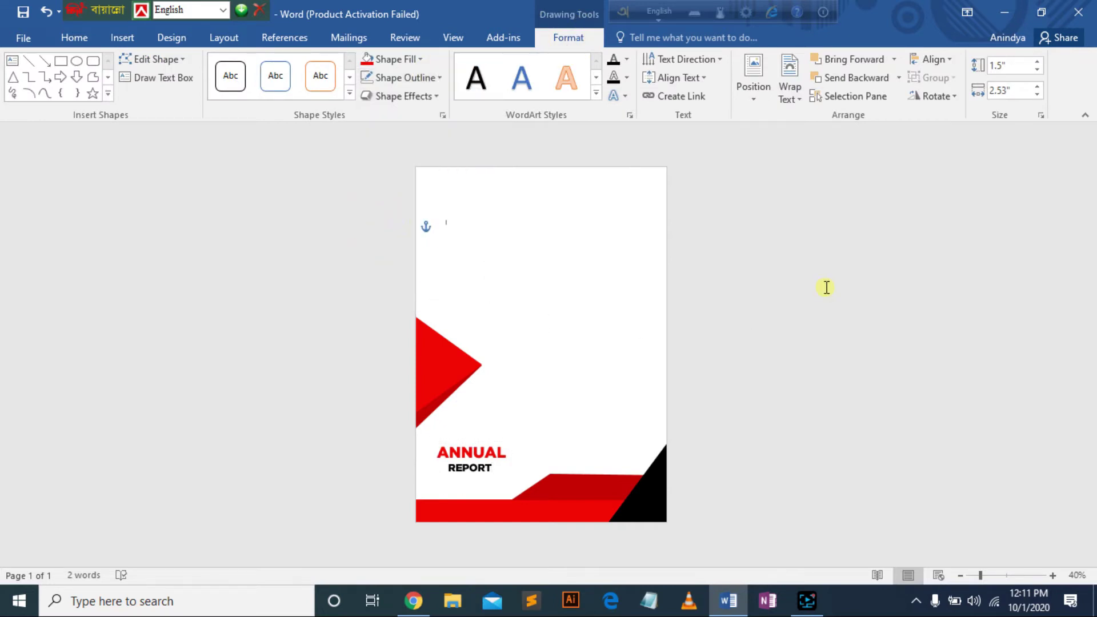
click(485, 479)
click(475, 488)
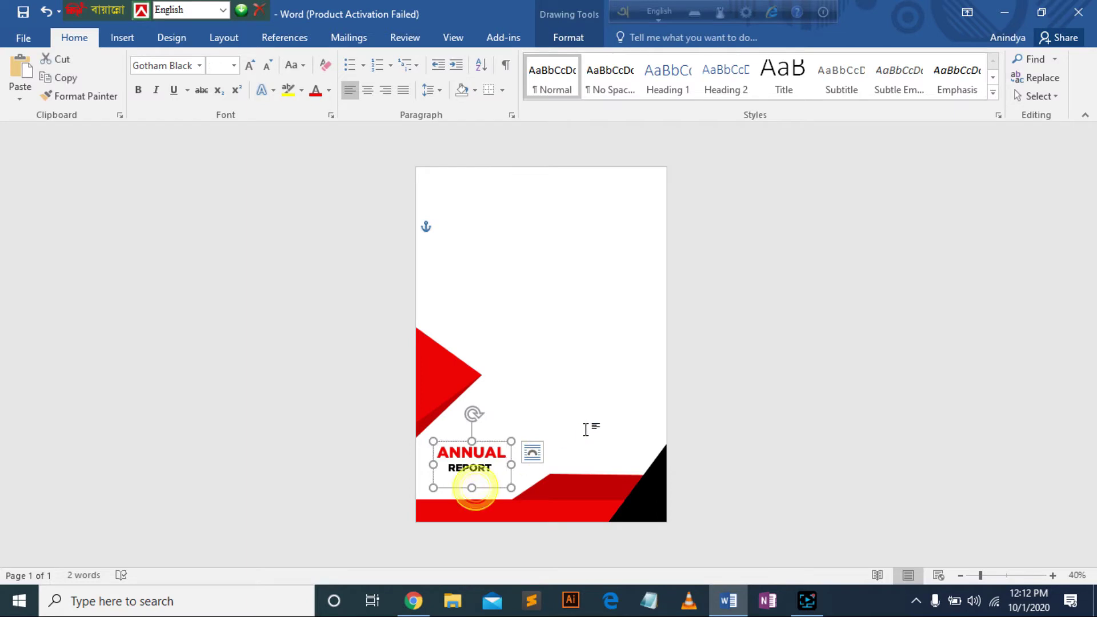
key(Down)
key(Down)
key(Down)
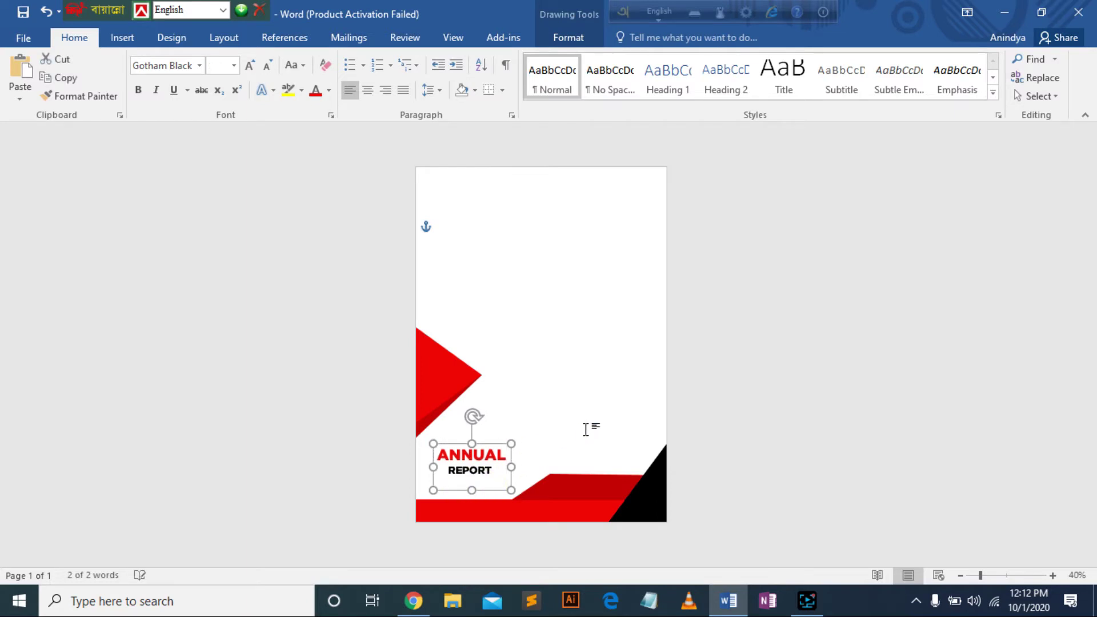
key(Down)
key(Down)
key(Down)
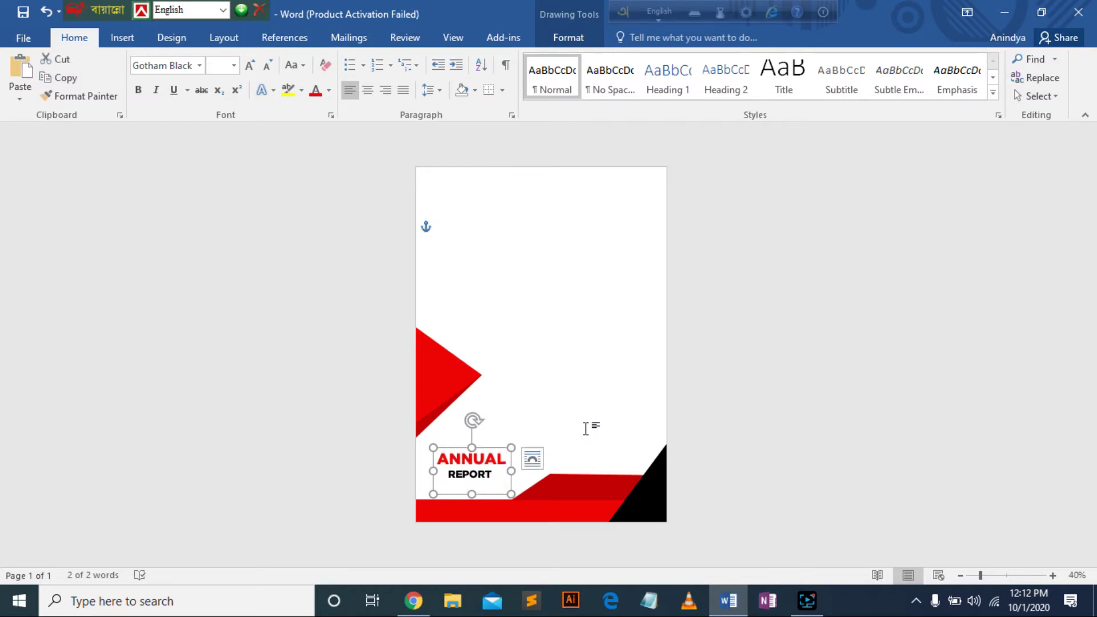
click(489, 252)
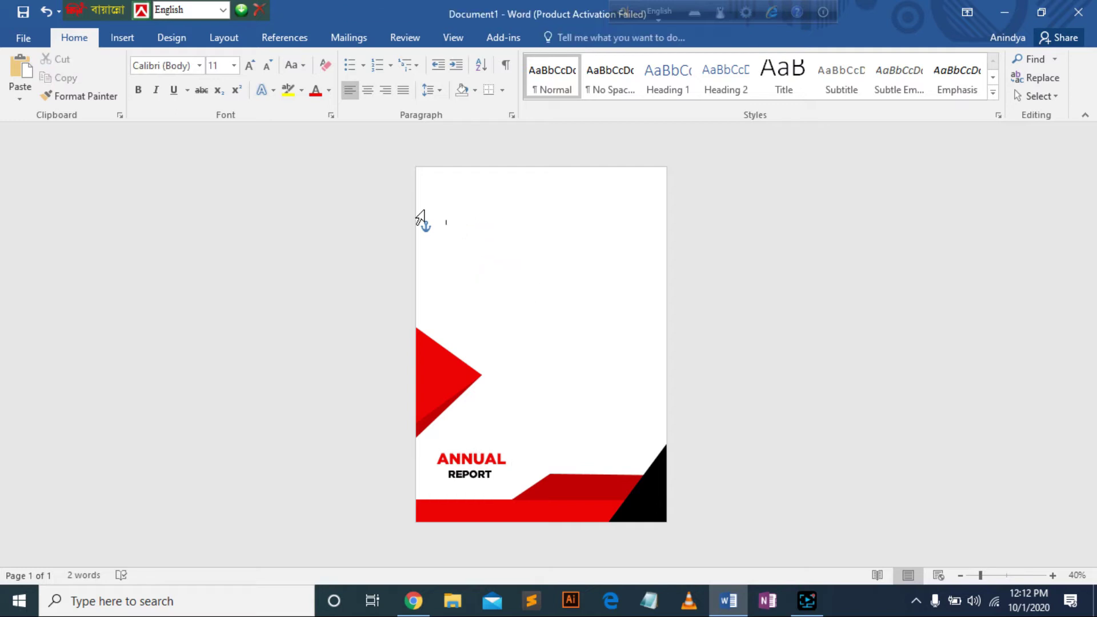
- Draw a rectangle at the page's top-left and delete its bottom-right vertex to make a triangle
click(130, 38)
click(224, 98)
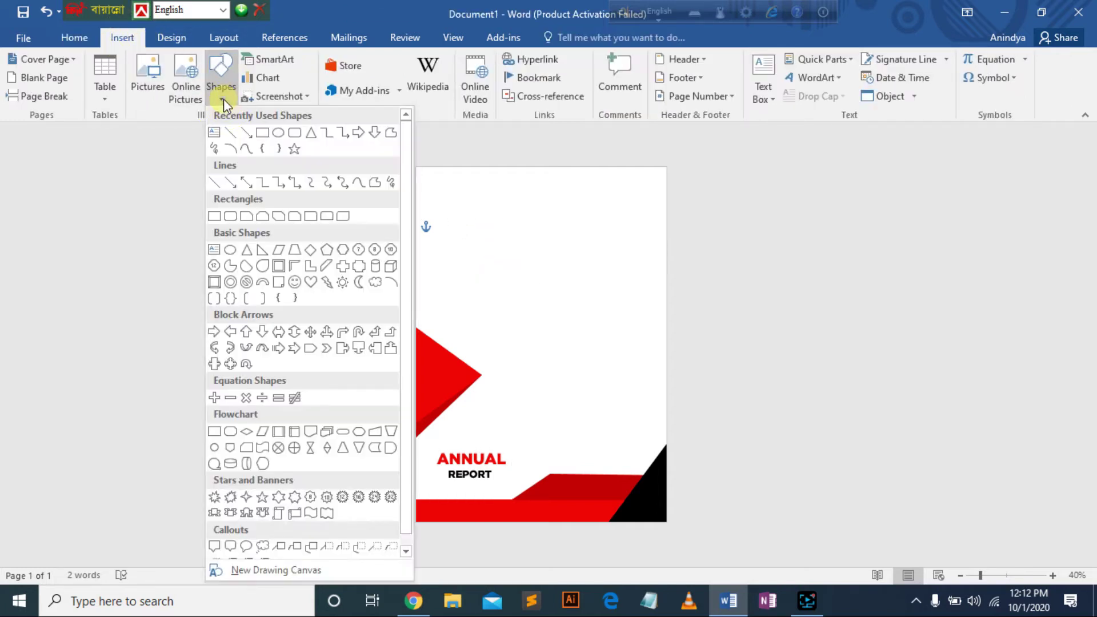
click(263, 134)
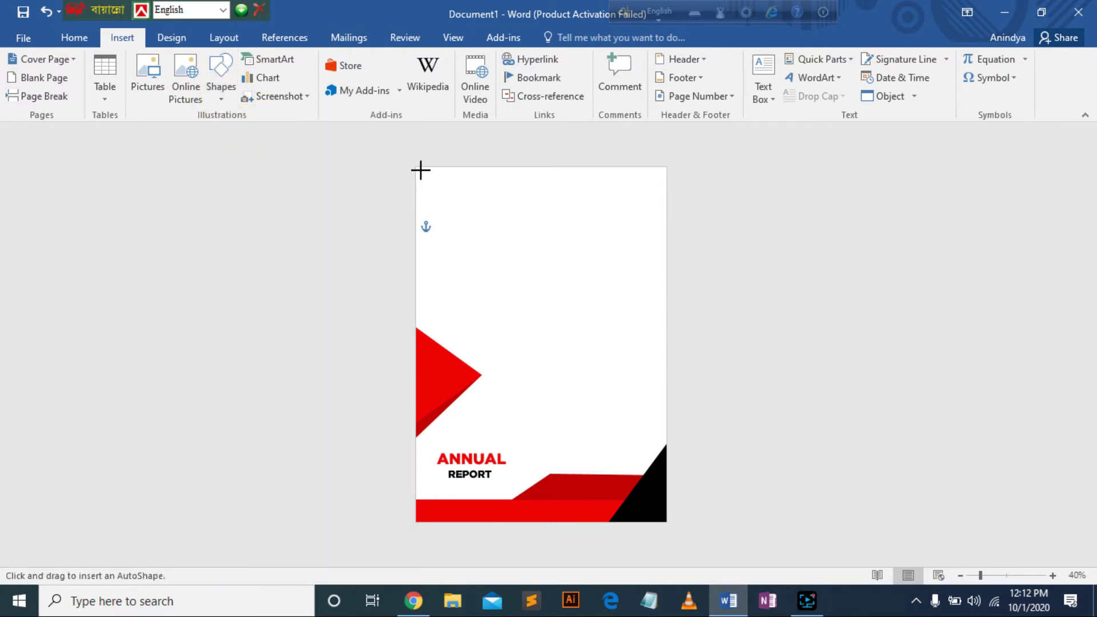
mouse_move(415, 167)
mouse_down()
mouse_move(478, 205)
mouse_move(524, 290)
mouse_up()
right_click(489, 245)
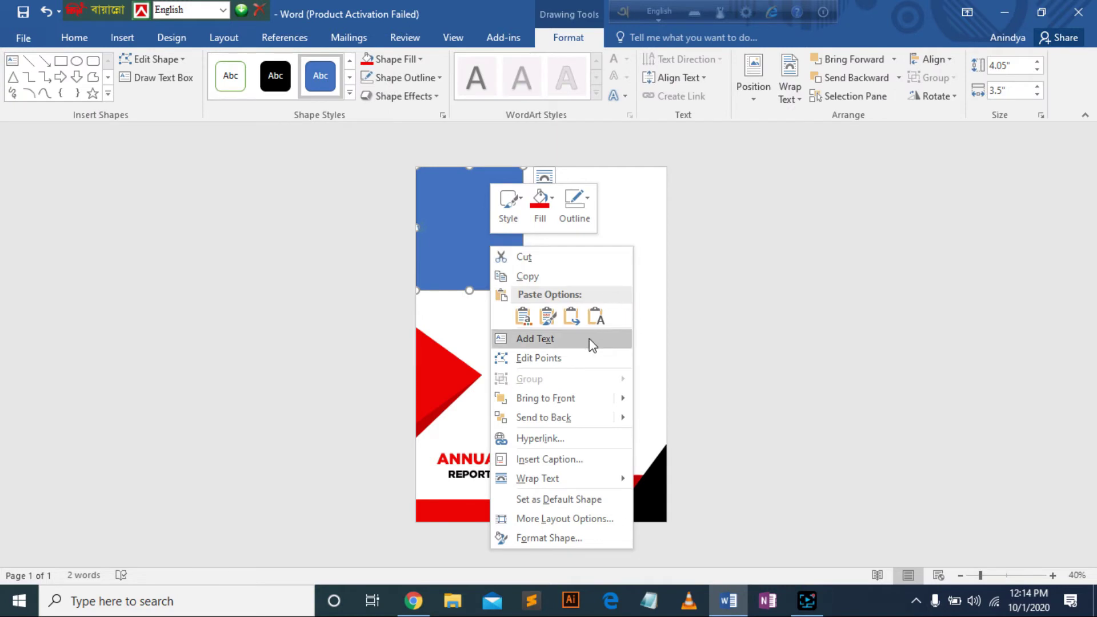
click(567, 359)
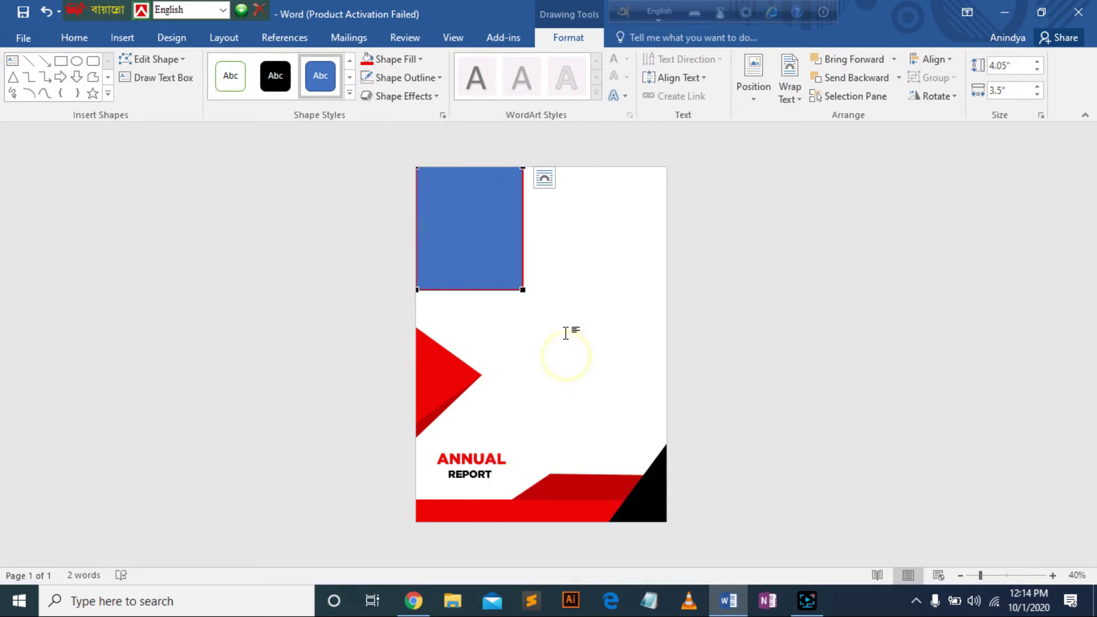
click(523, 289)
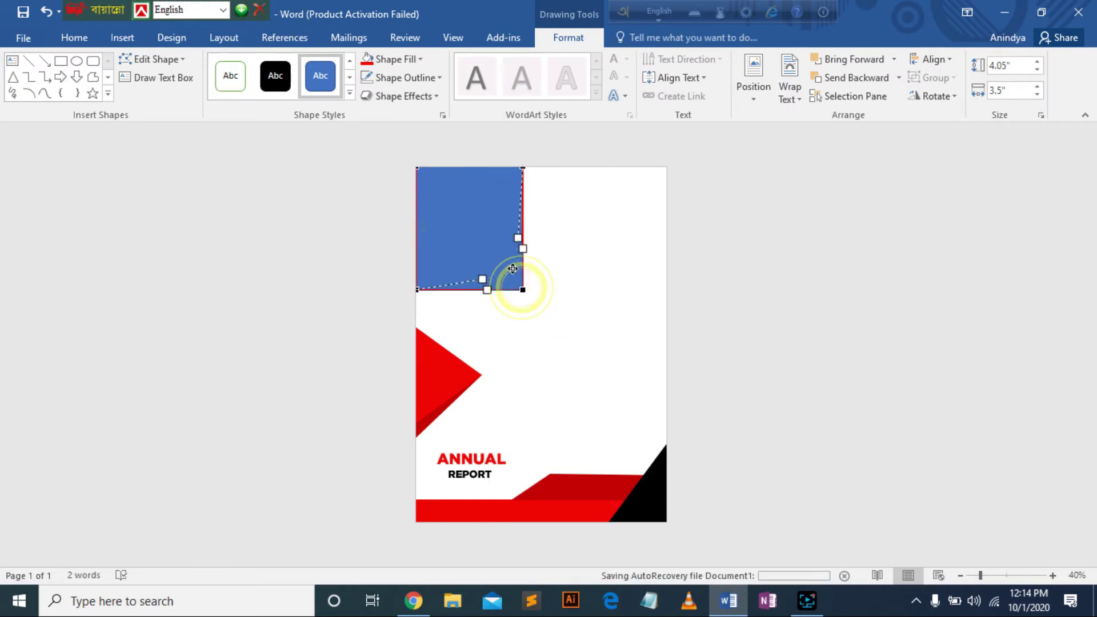
key(Delete)
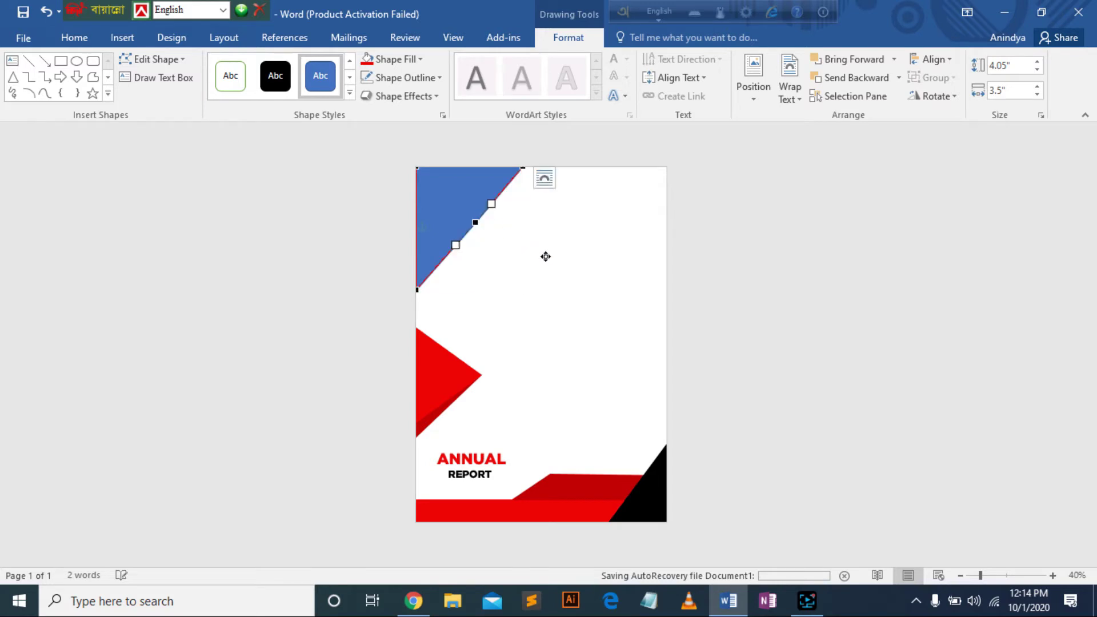
- Give the triangle no outline and a red fill
click(440, 77)
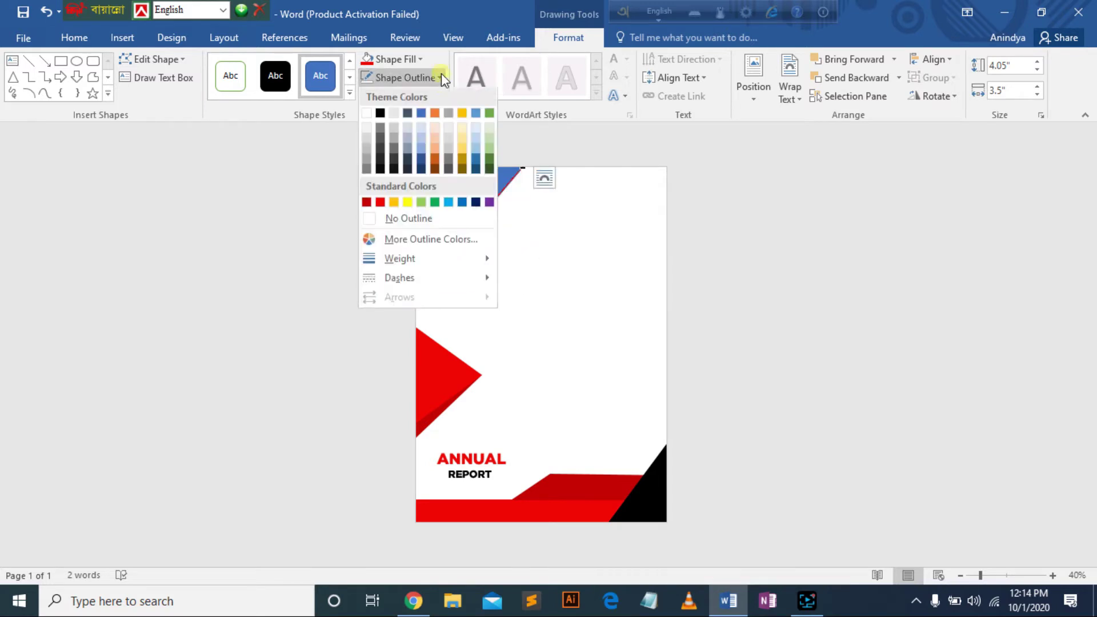
click(377, 219)
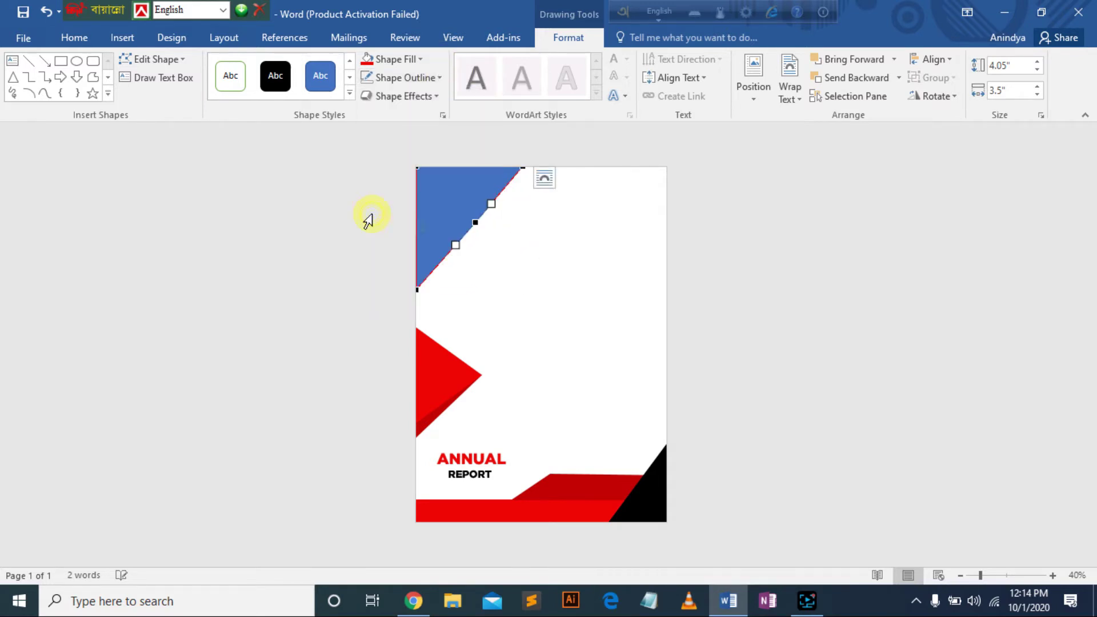
click(422, 60)
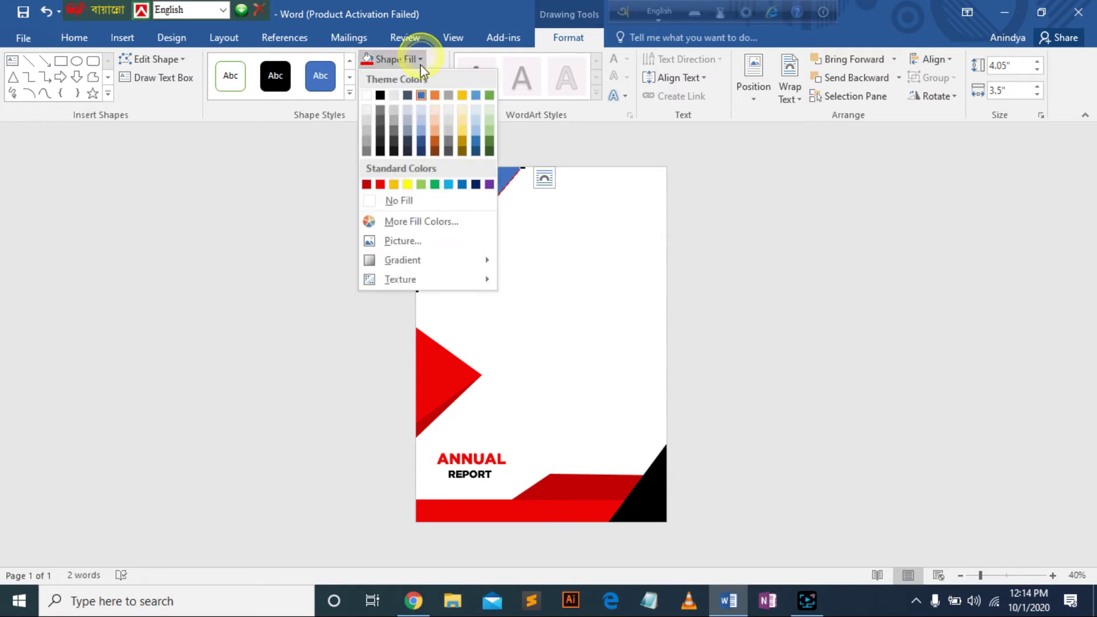
click(381, 184)
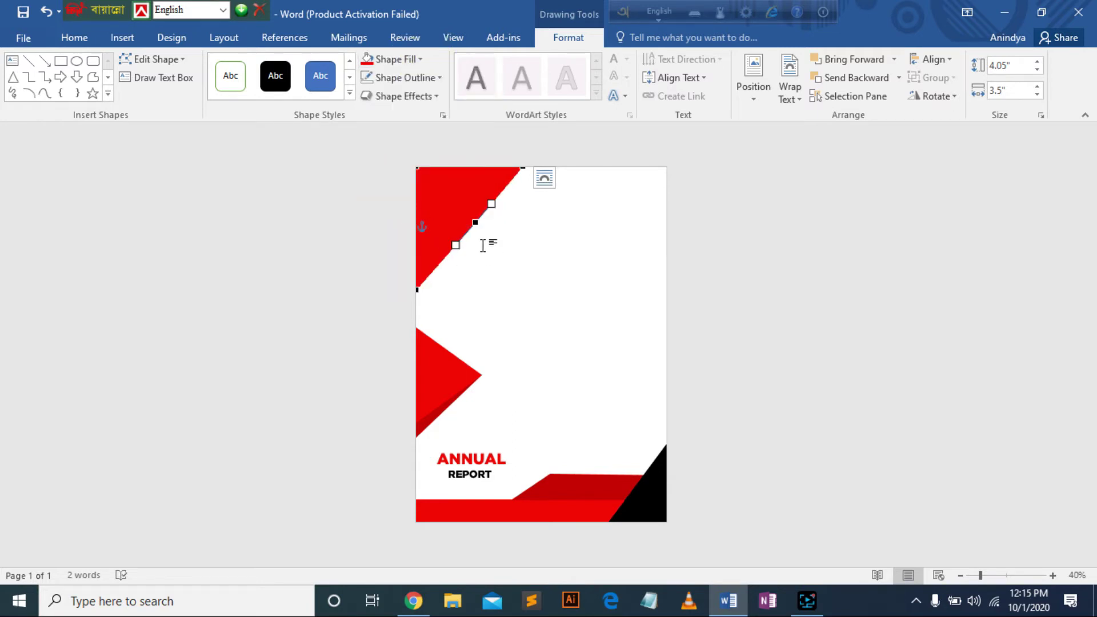
click(758, 187)
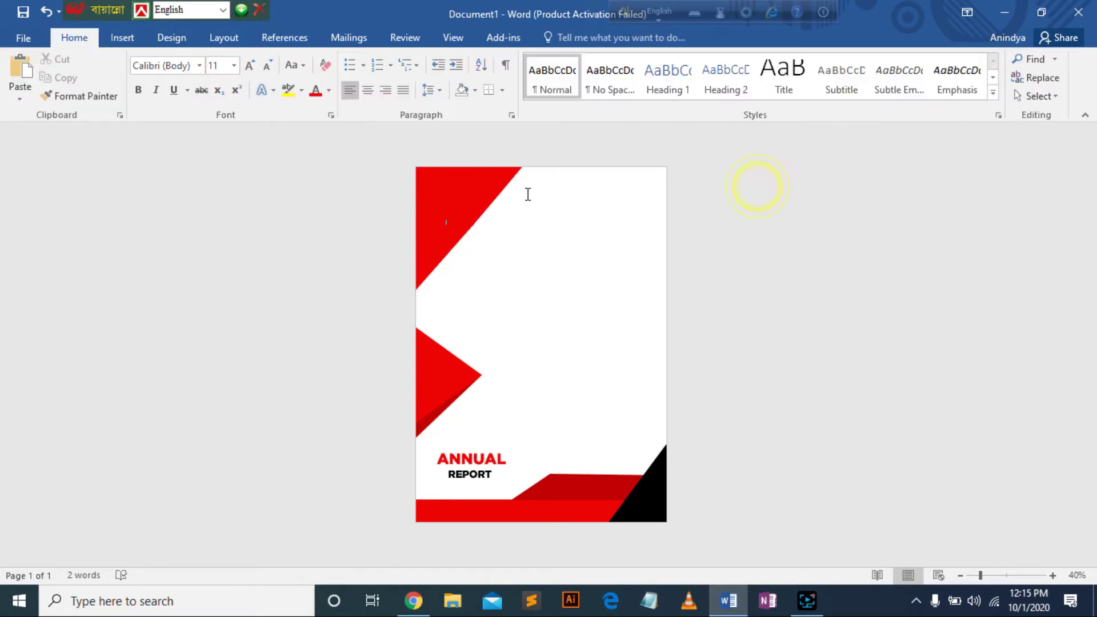
- Move the red triangle against the page top and stretch it to the left and top edges
click(464, 194)
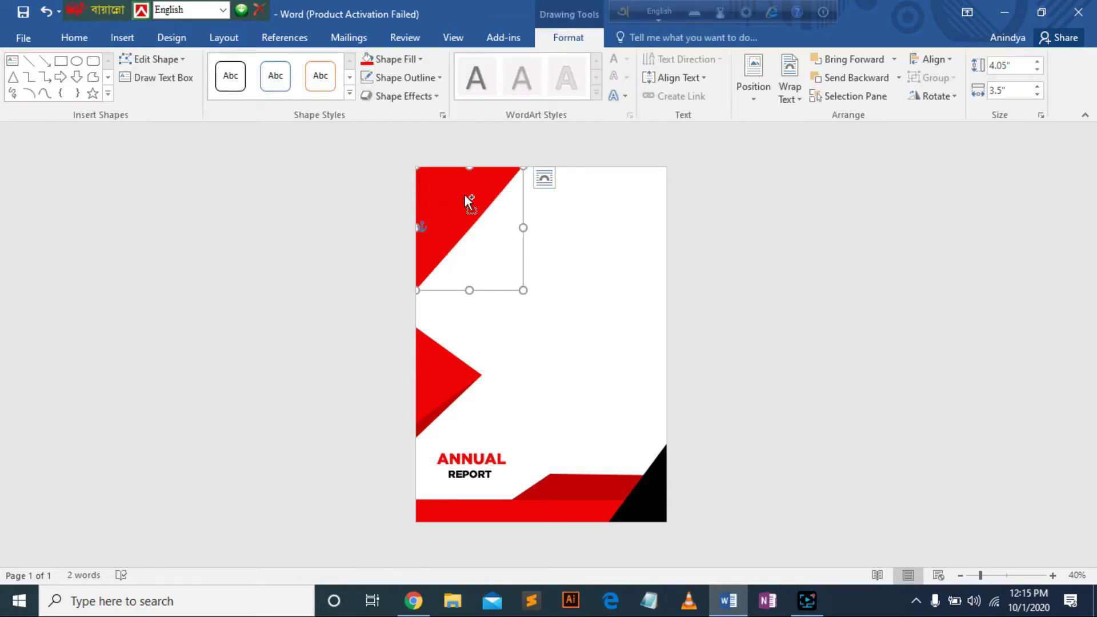
drag(465, 195, 470, 206)
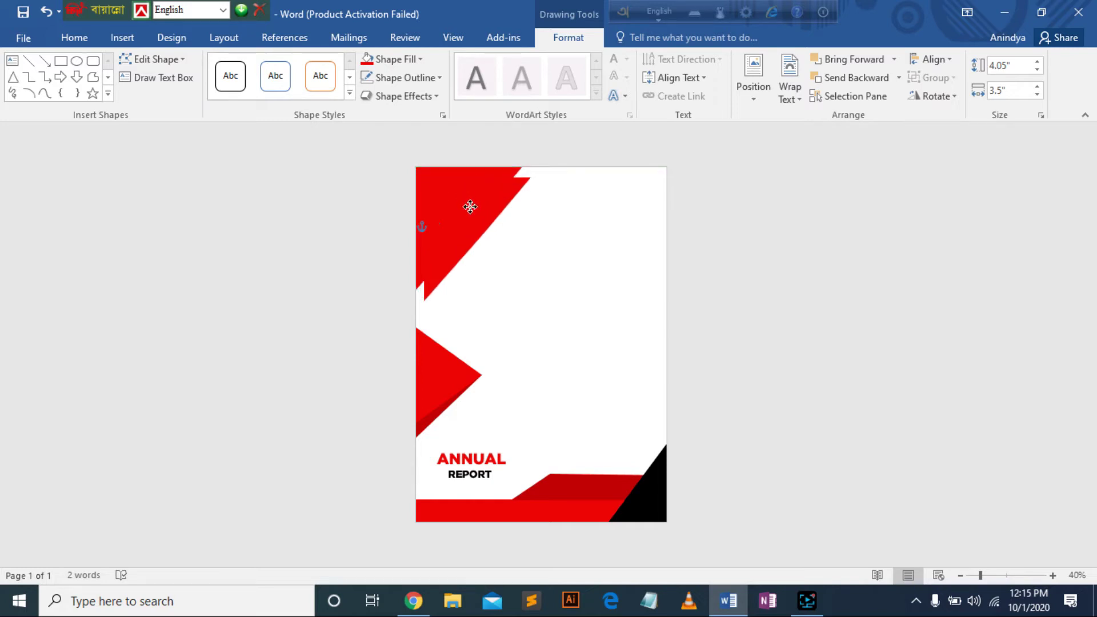
click(470, 206)
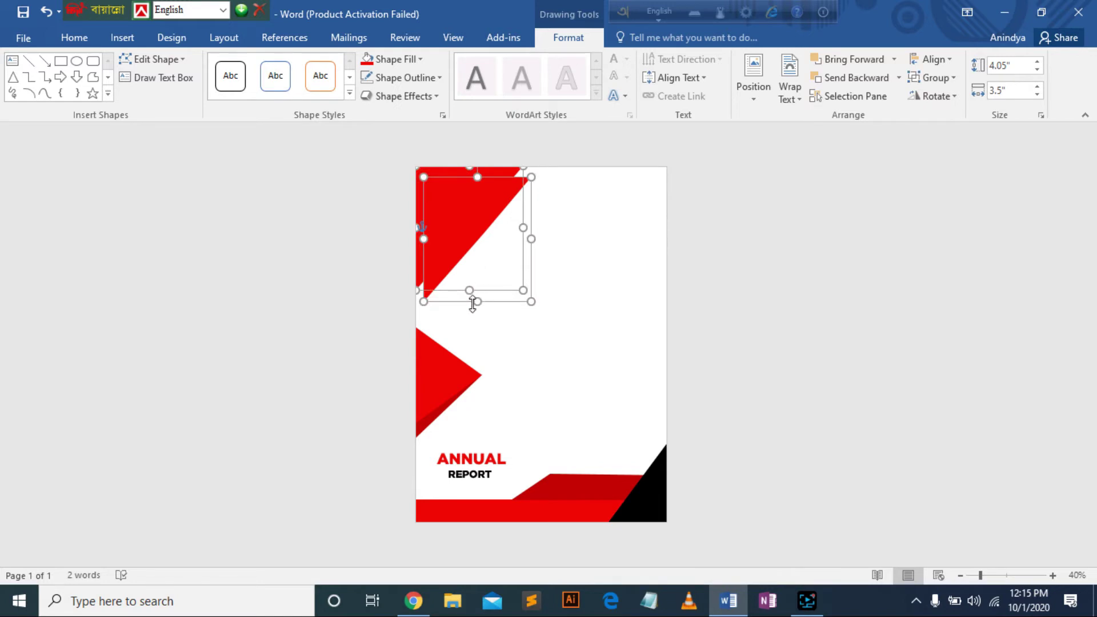
click(620, 259)
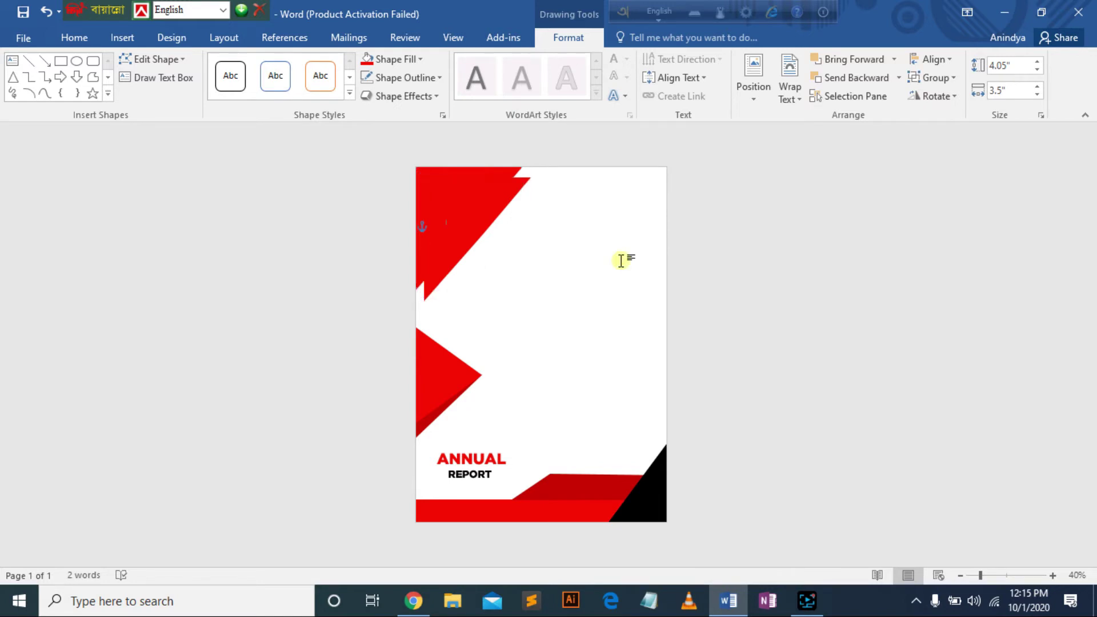
click(448, 232)
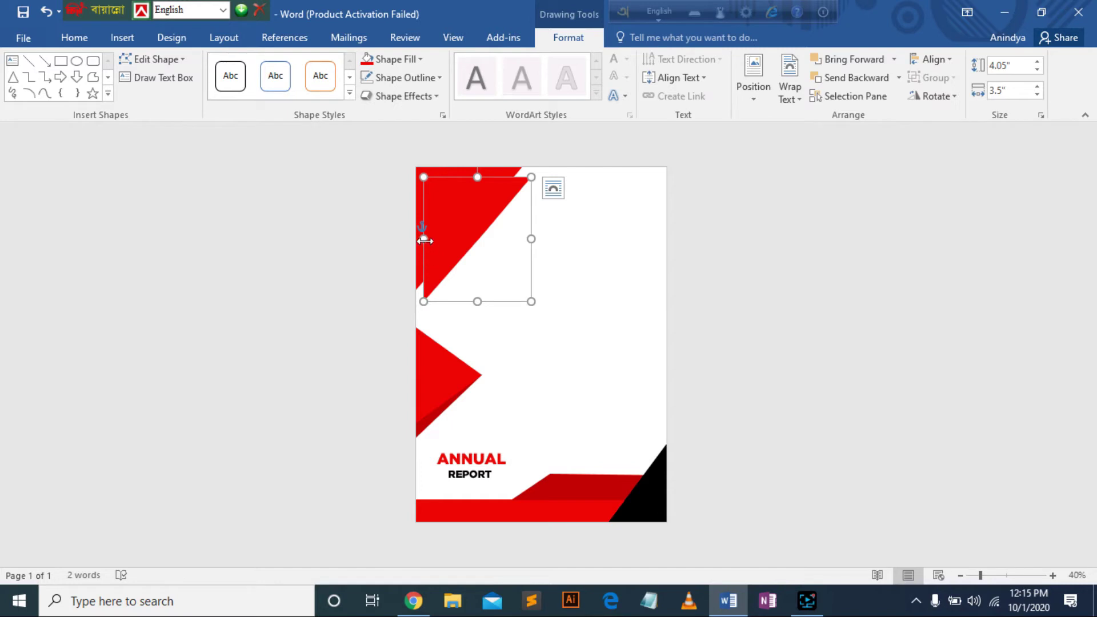
drag(423, 238, 415, 239)
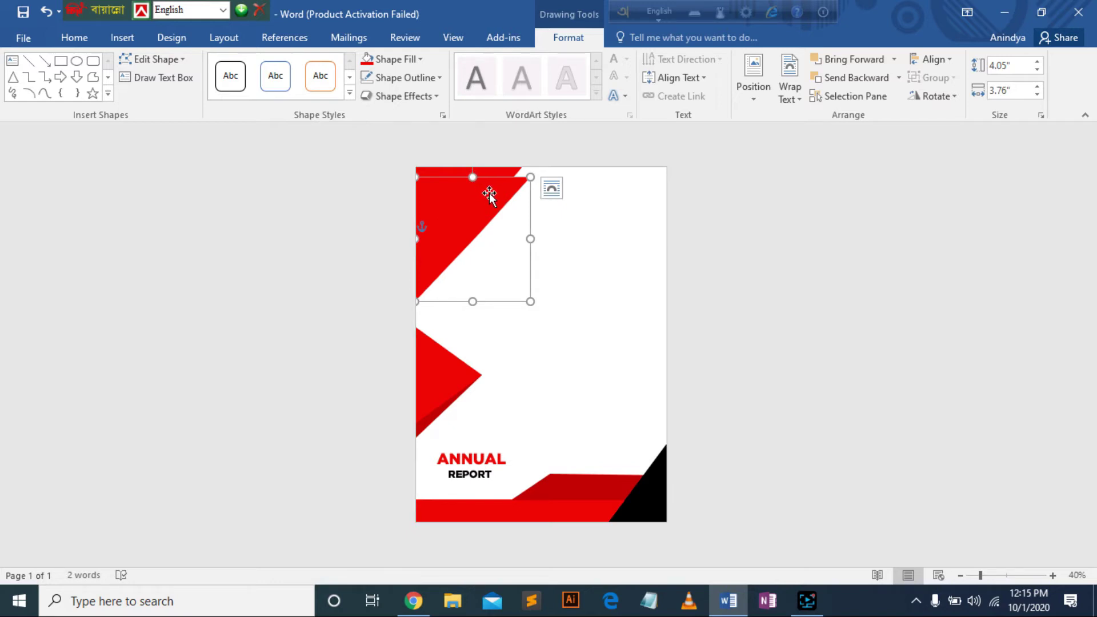
drag(473, 177, 474, 168)
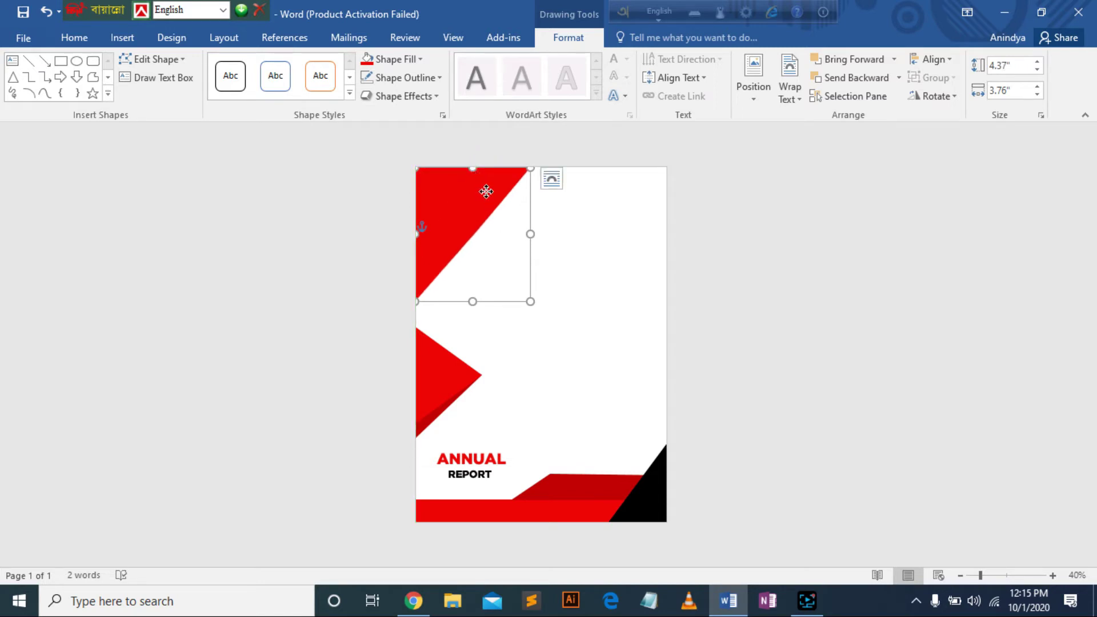
- Adjust the triangle's top corner point and send it behind the other content
right_click(486, 192)
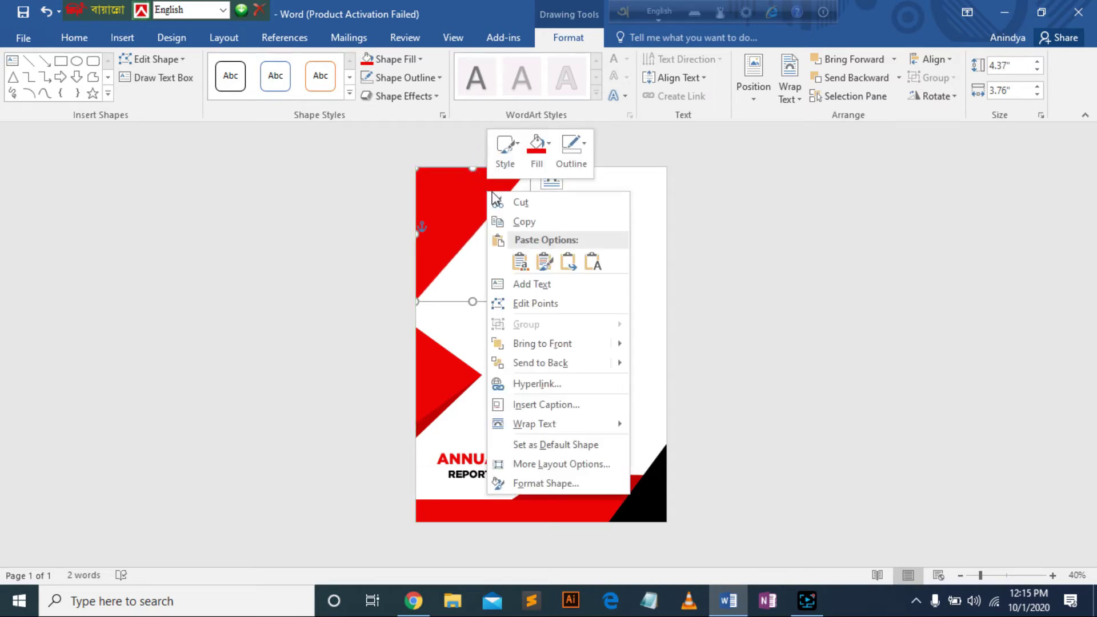
click(543, 307)
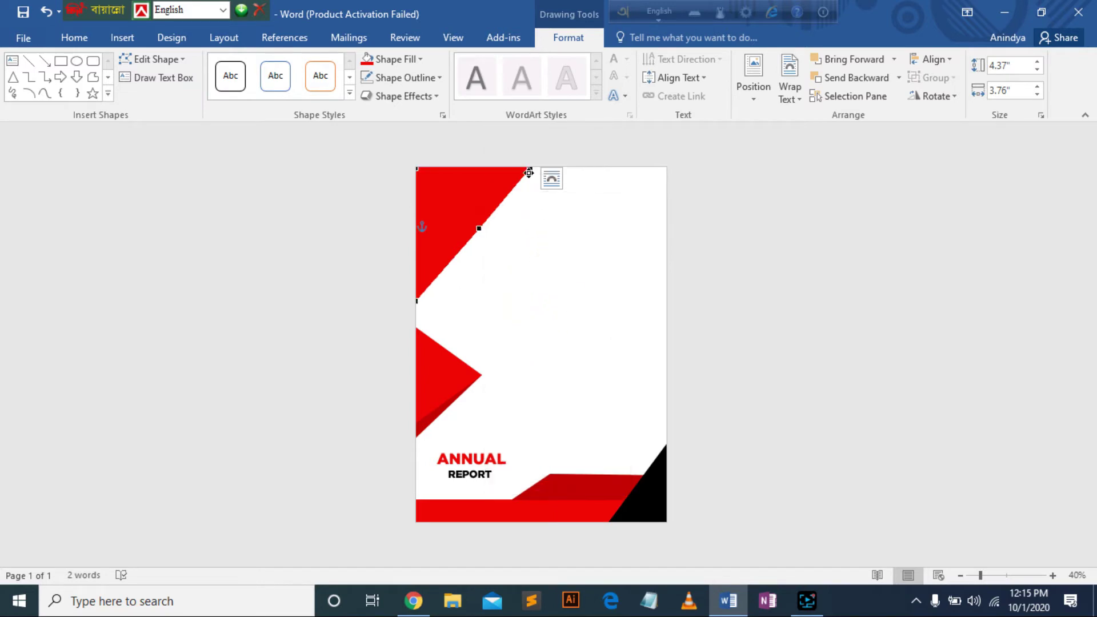
drag(528, 170, 529, 168)
click(454, 190)
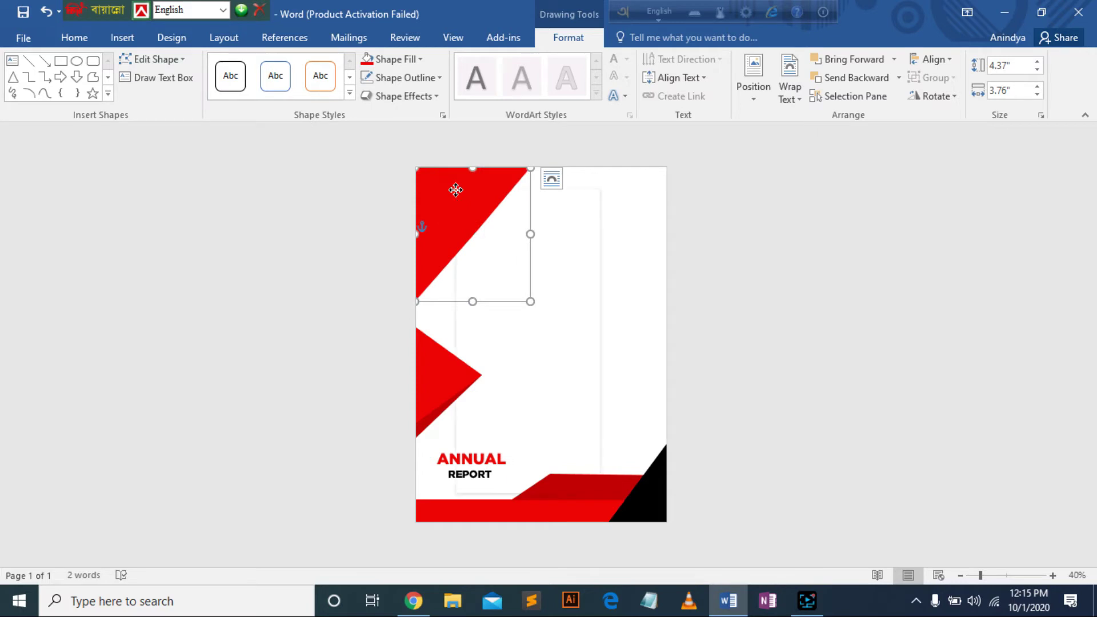
right_click(455, 190)
mouse_move(512, 341)
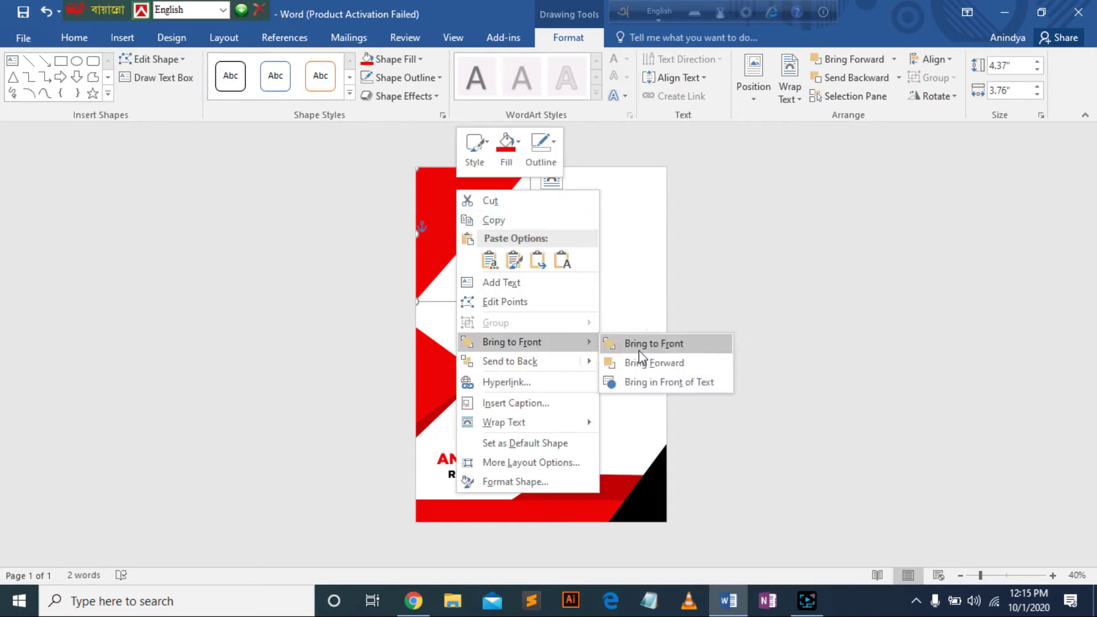
click(635, 364)
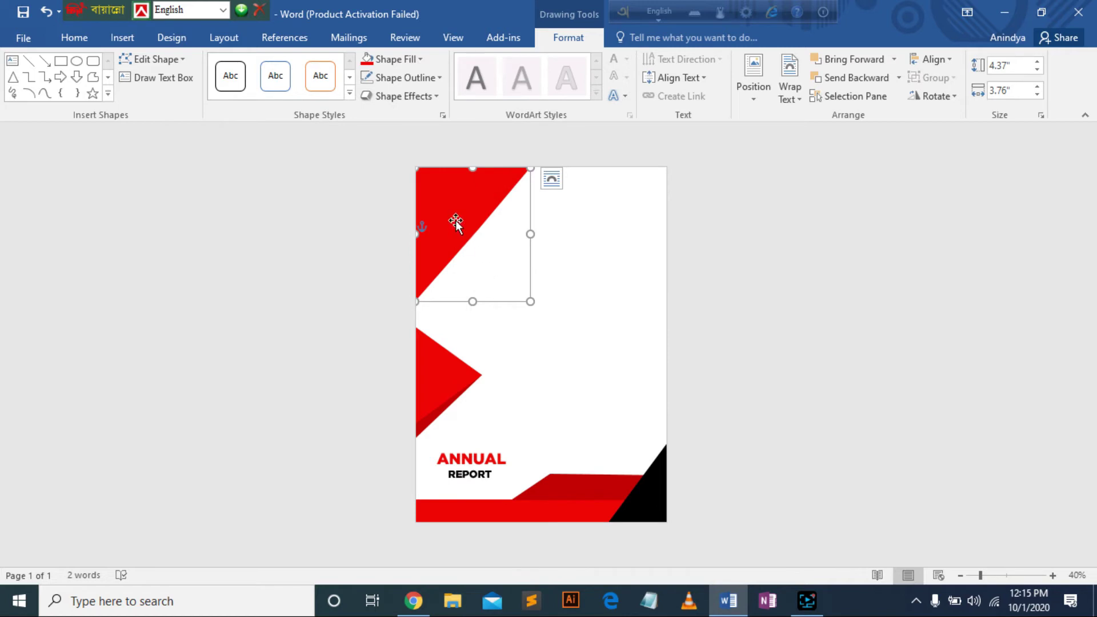
- Revert the corner shape to its smaller size and fill it dark red
key(ctrl+z)
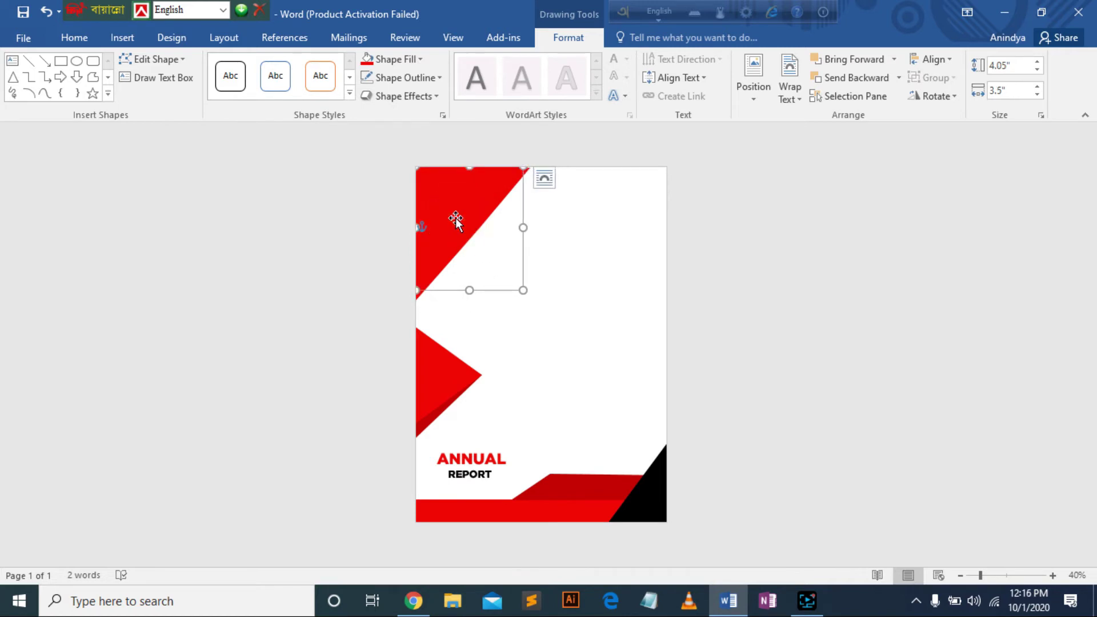
click(422, 59)
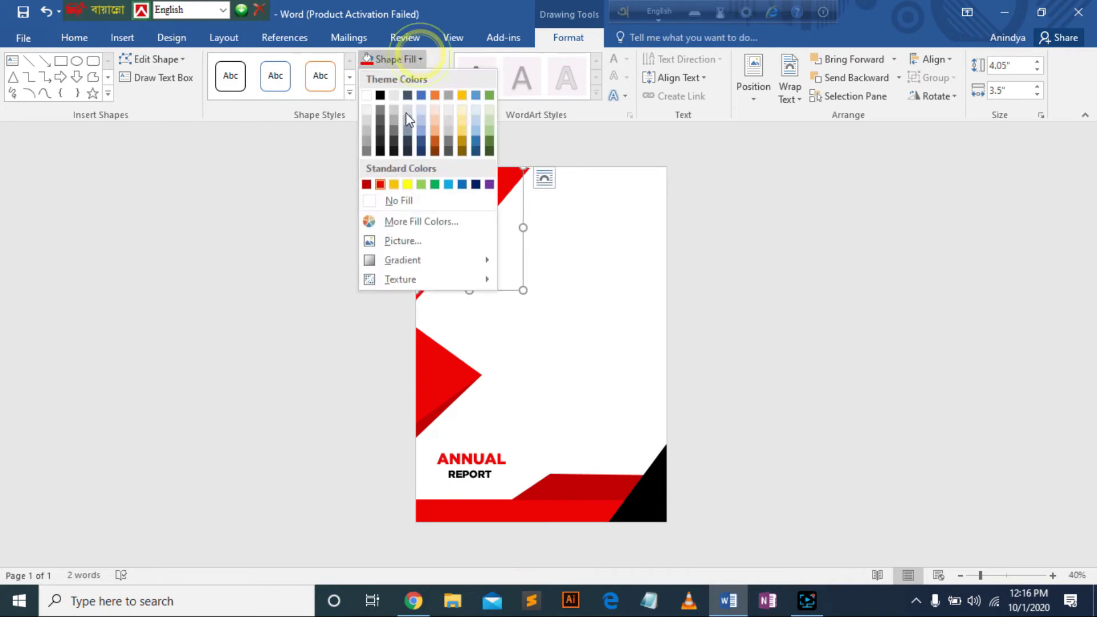
click(366, 185)
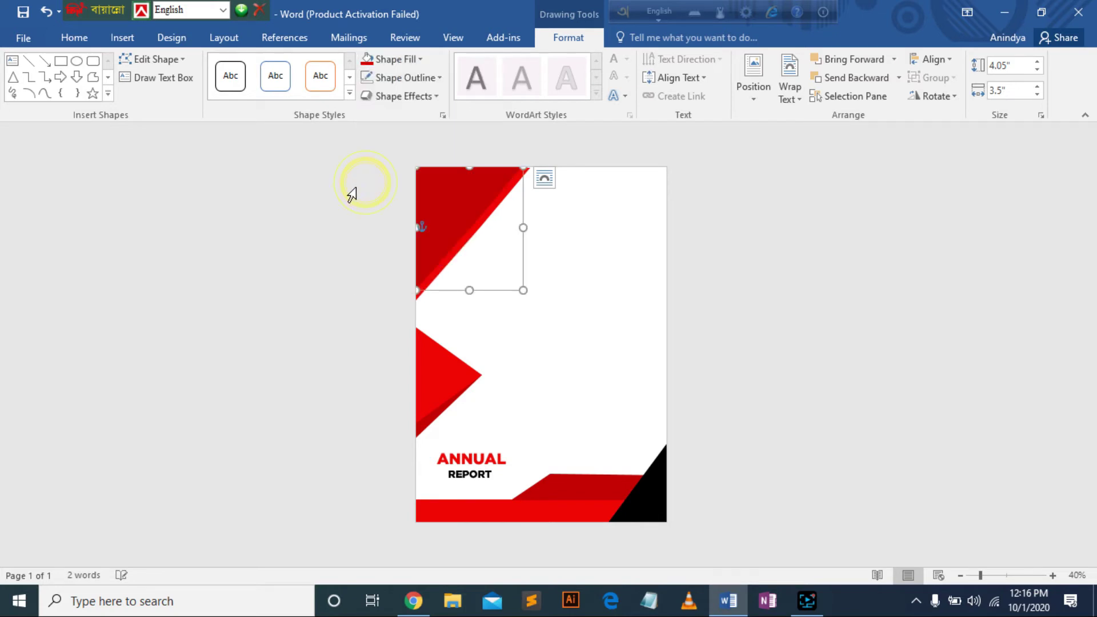
click(718, 224)
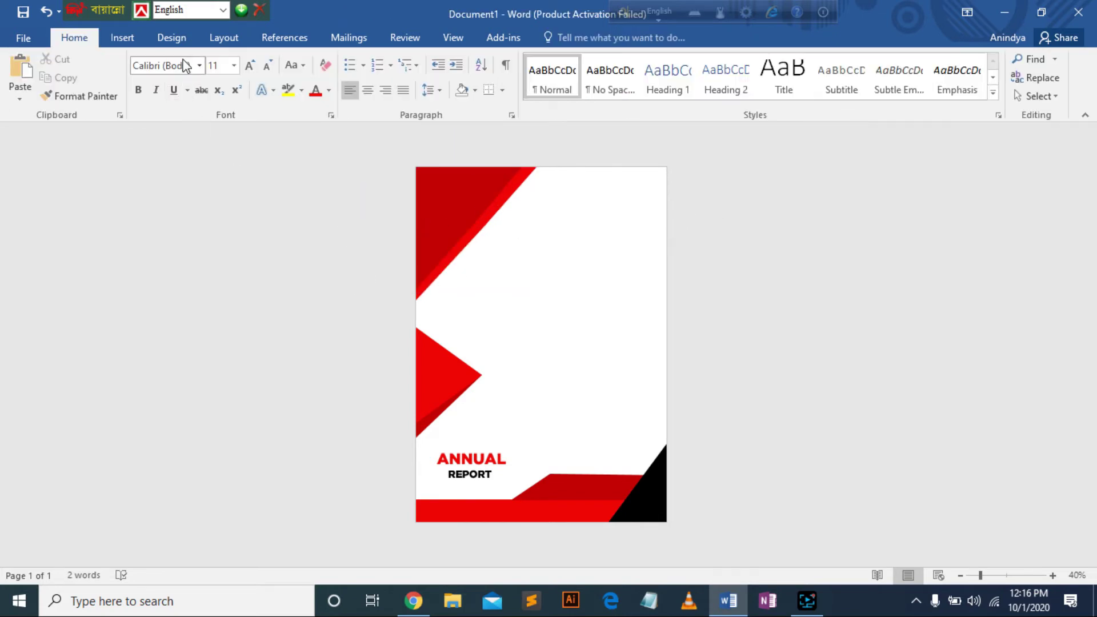
- Draw a rectangle across the page's top-left with no outline and a black fill
click(123, 38)
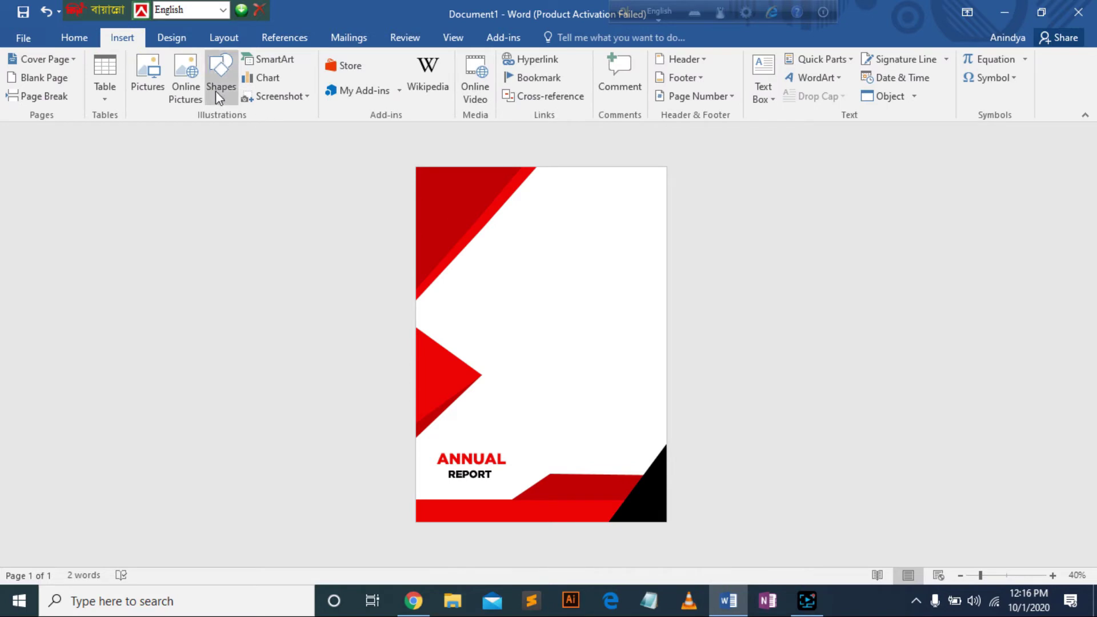
click(218, 90)
click(262, 134)
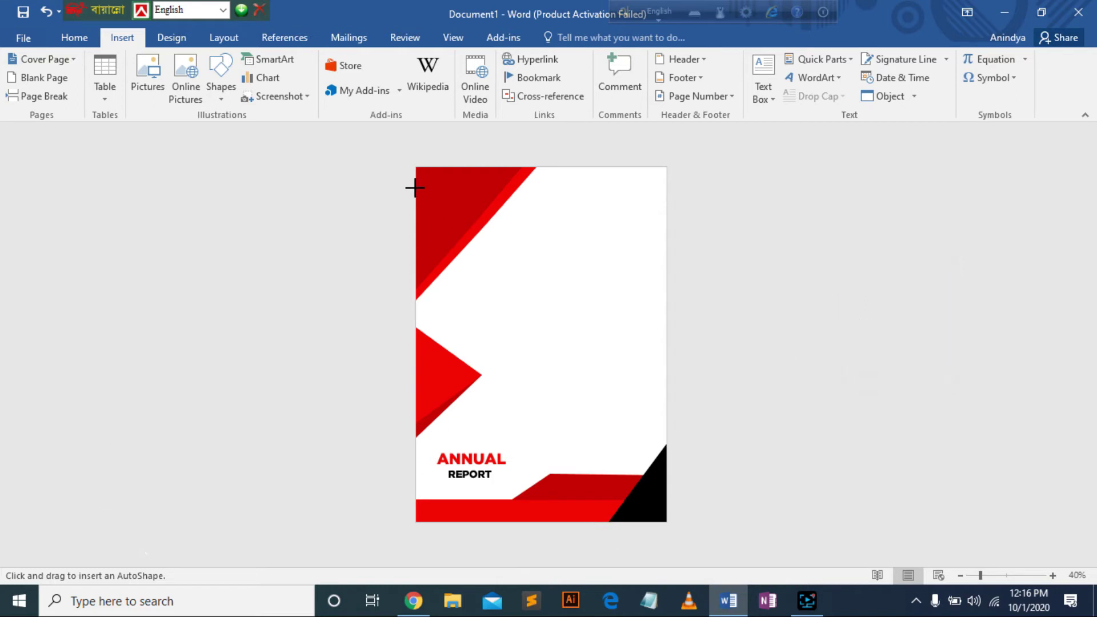
mouse_move(415, 187)
mouse_down()
mouse_move(590, 245)
mouse_move(560, 249)
mouse_up()
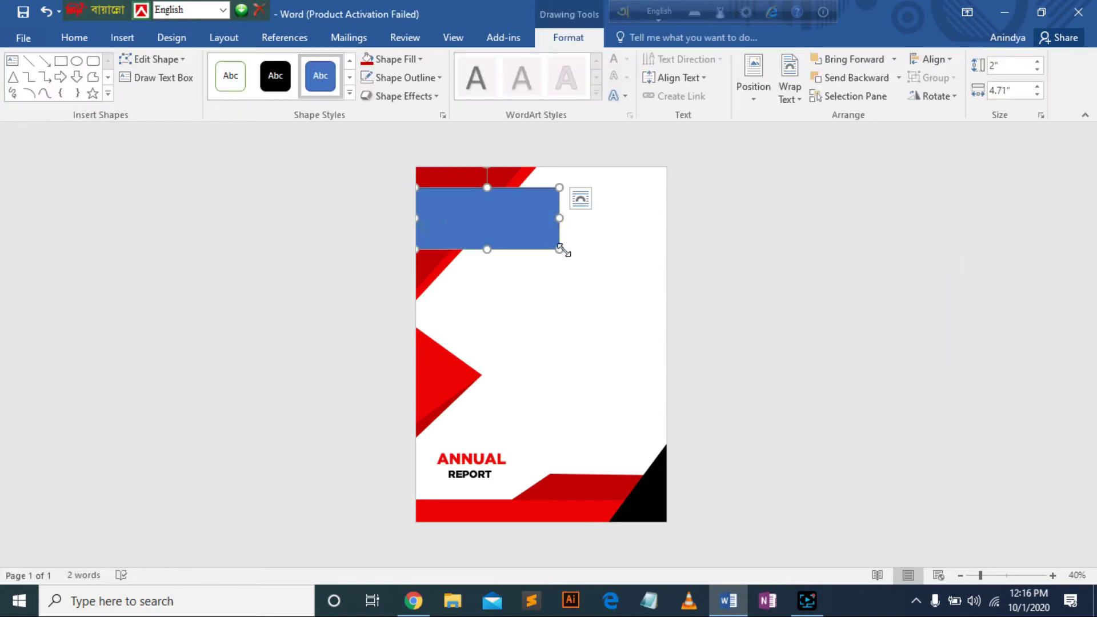
click(440, 77)
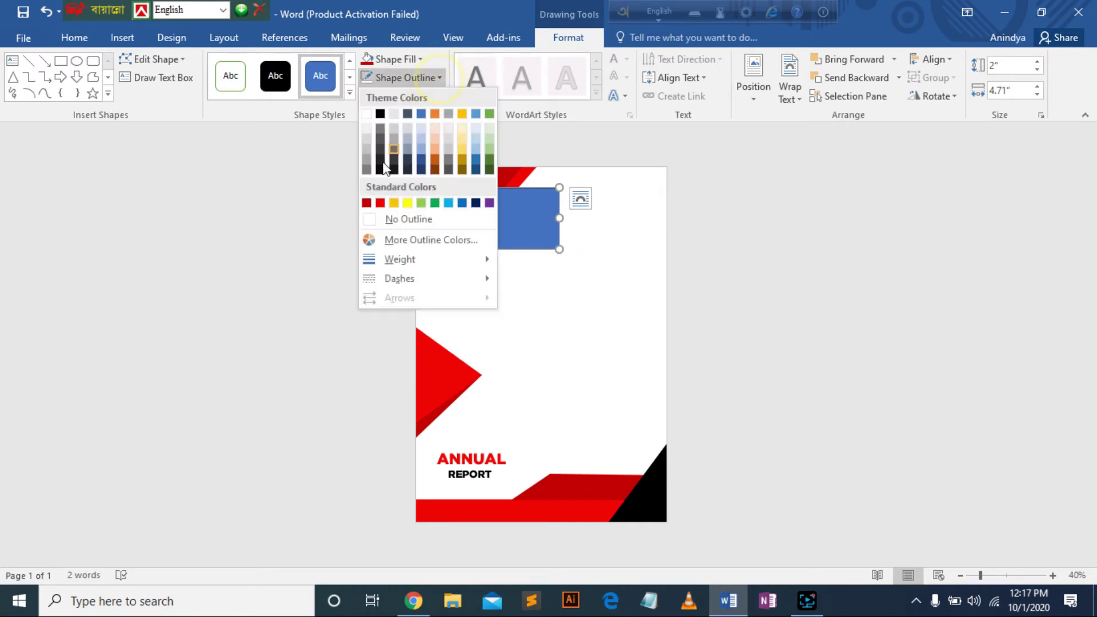
click(367, 219)
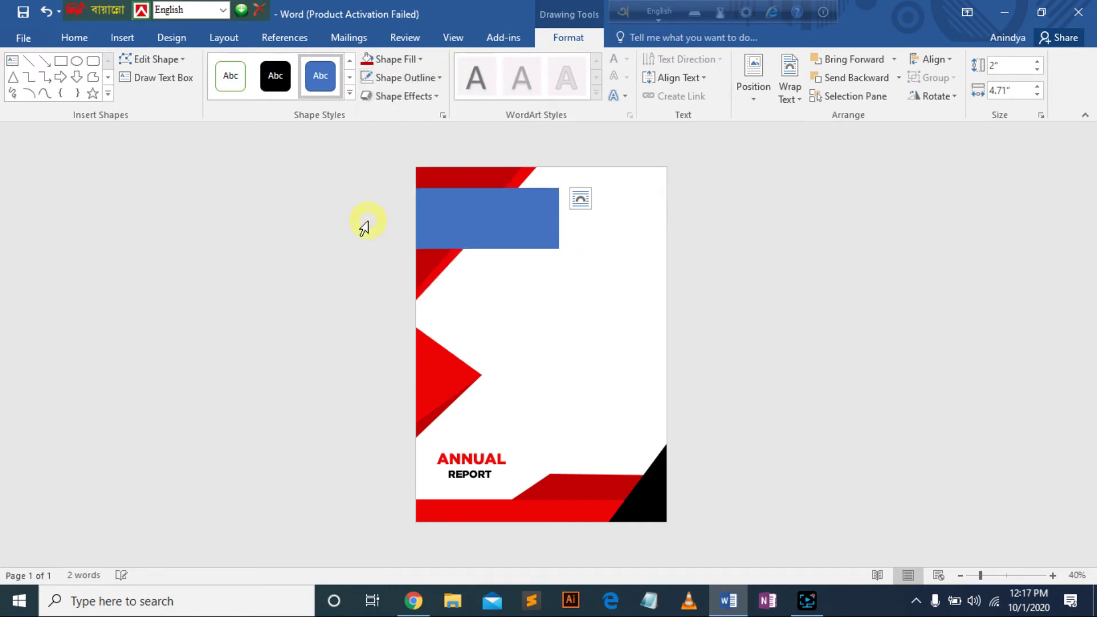
click(420, 61)
click(384, 99)
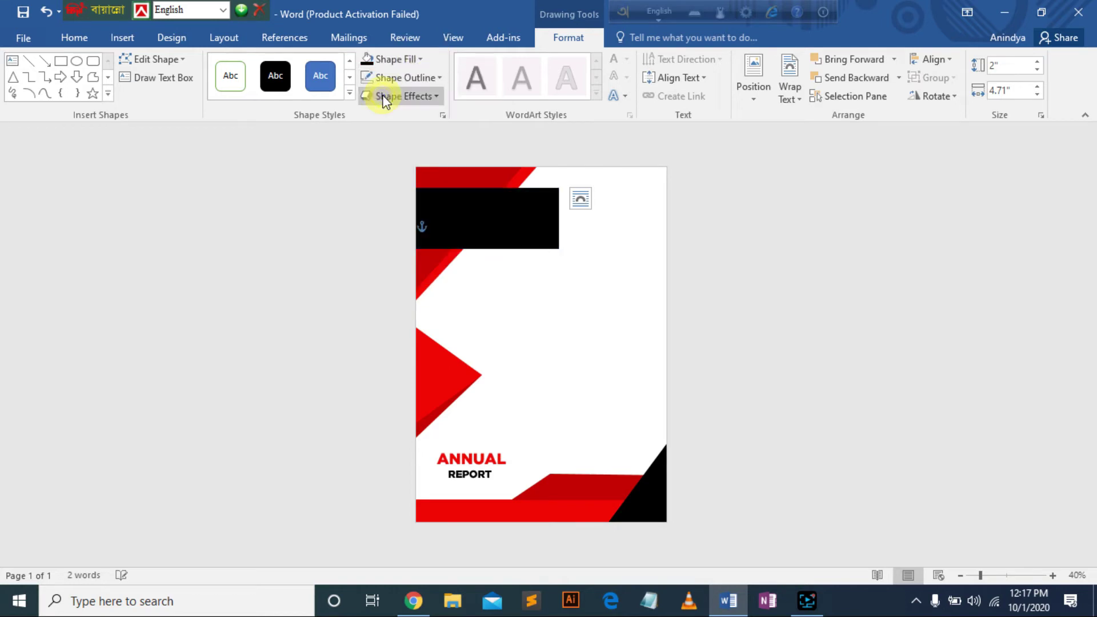
- Drag the black banner's top-right point rightward to slant its right end
right_click(539, 217)
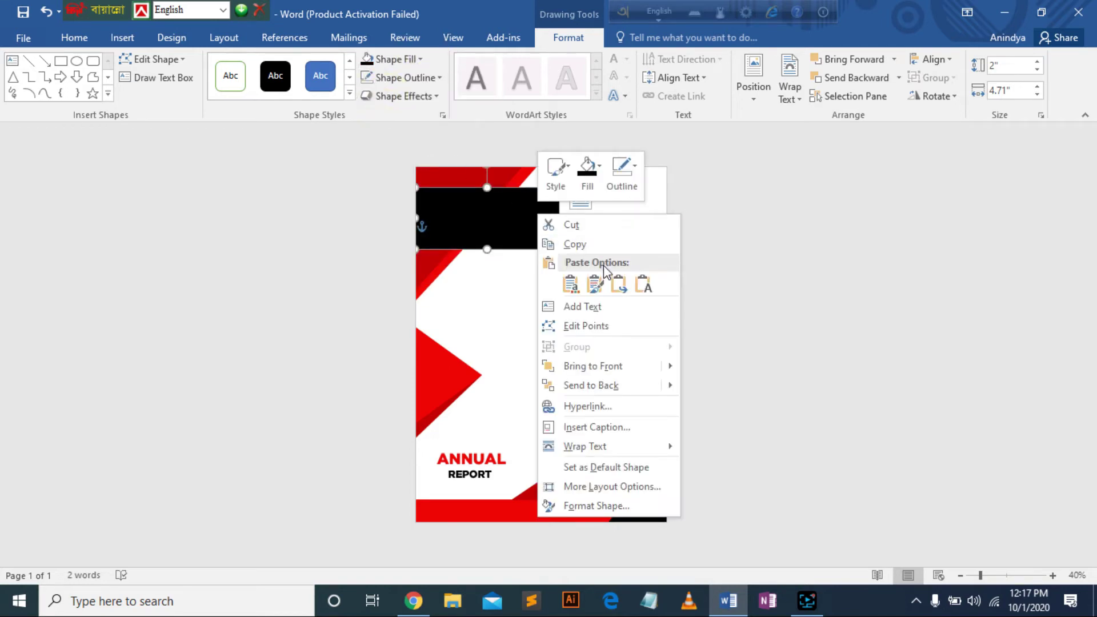
click(596, 327)
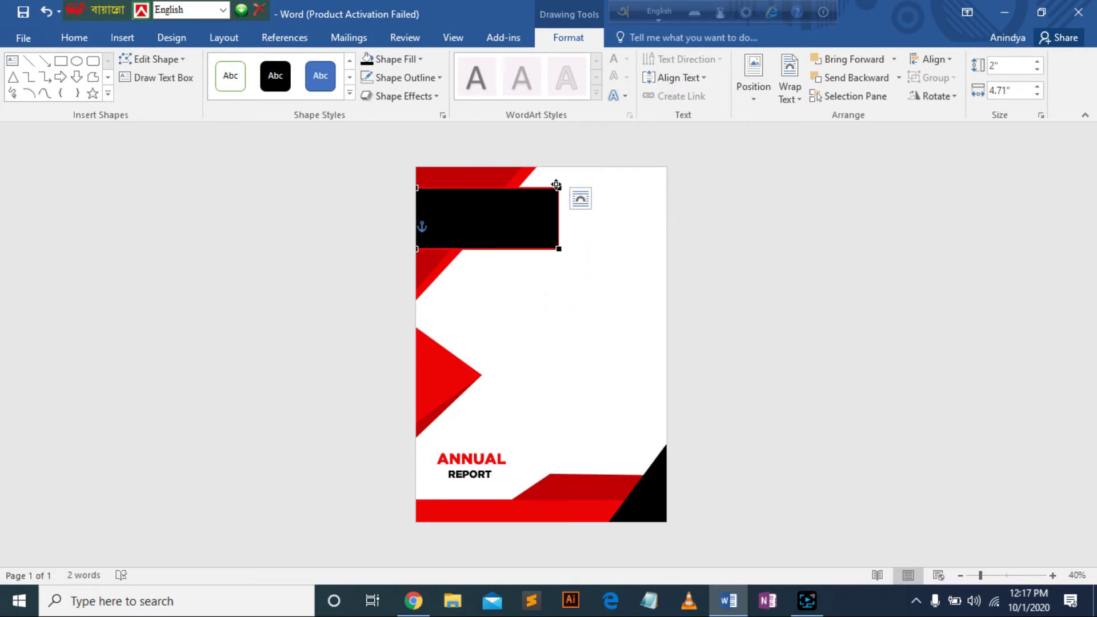
drag(559, 188, 596, 188)
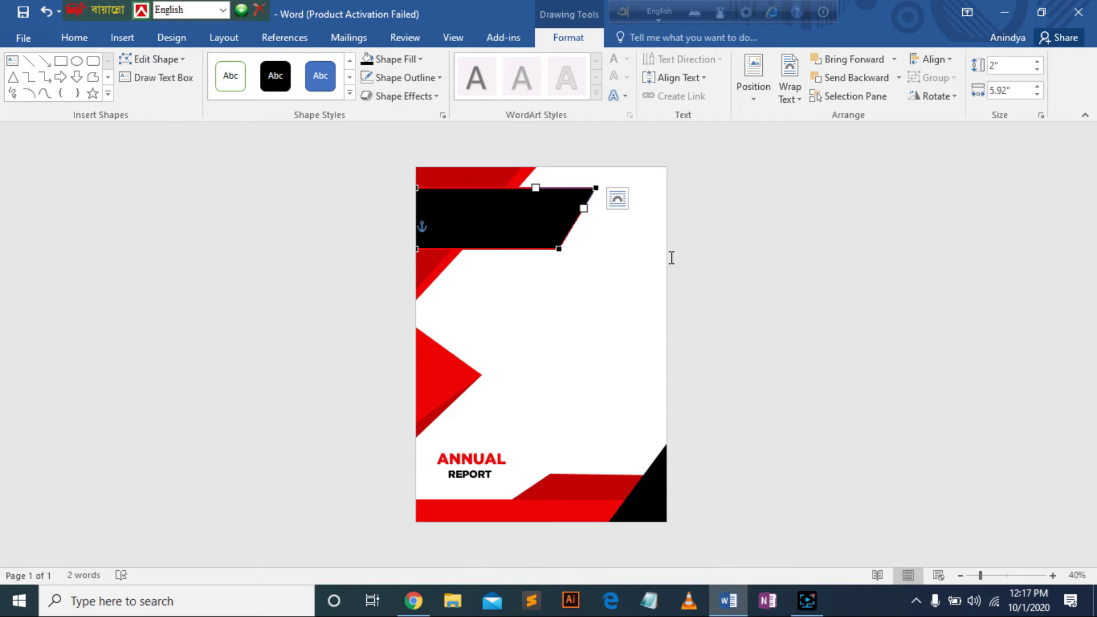
click(709, 227)
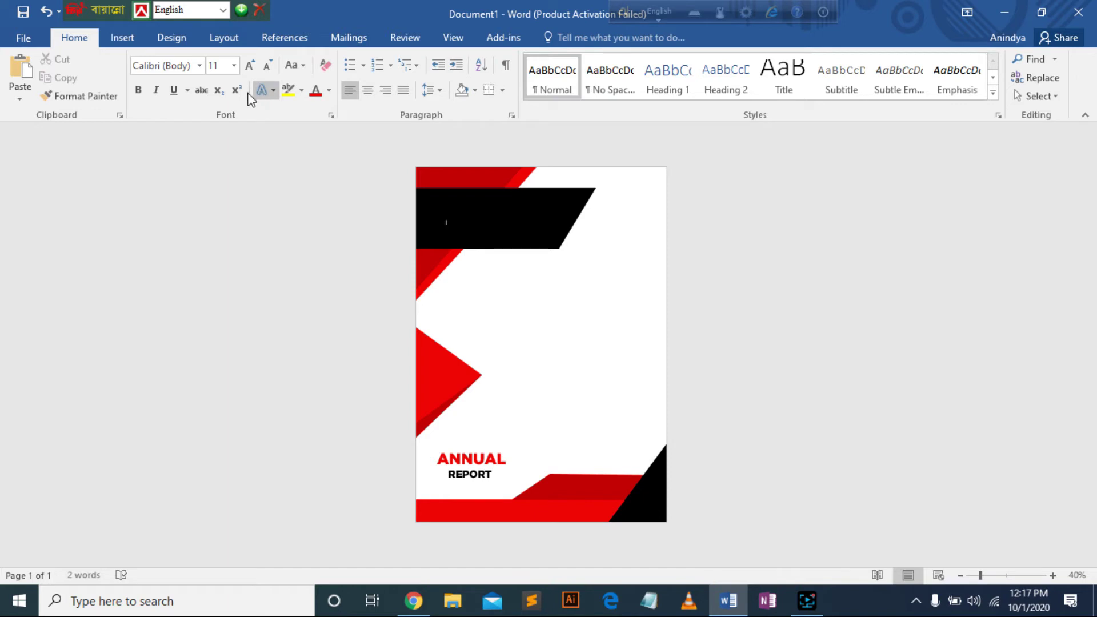
- Draw a no-fill text box on the black banner and type COMPANY NAME
click(122, 37)
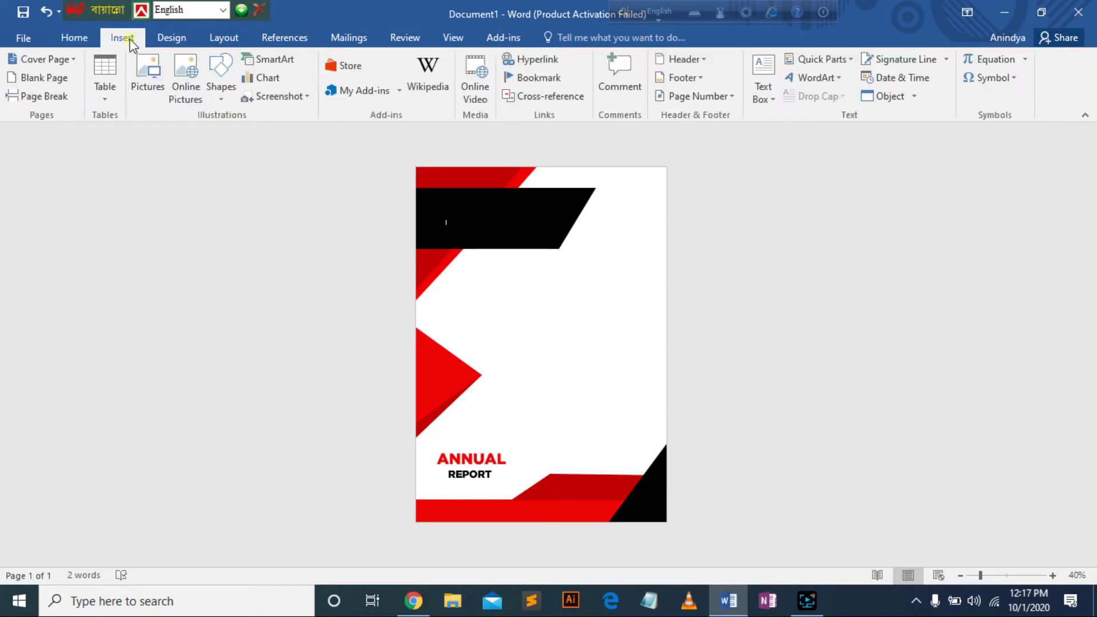
click(225, 94)
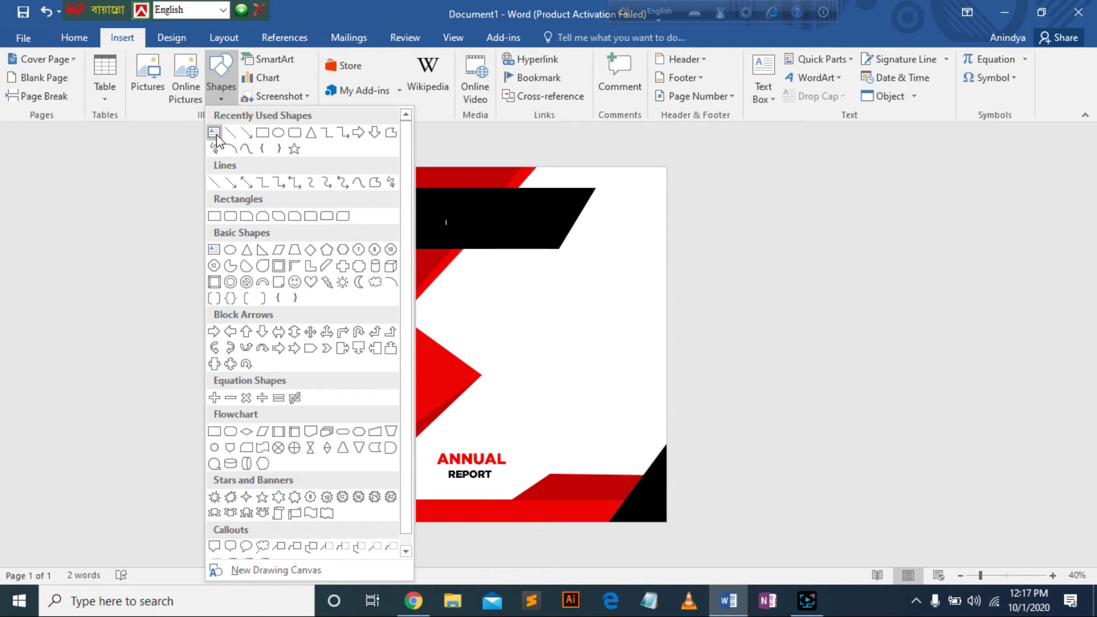
click(215, 135)
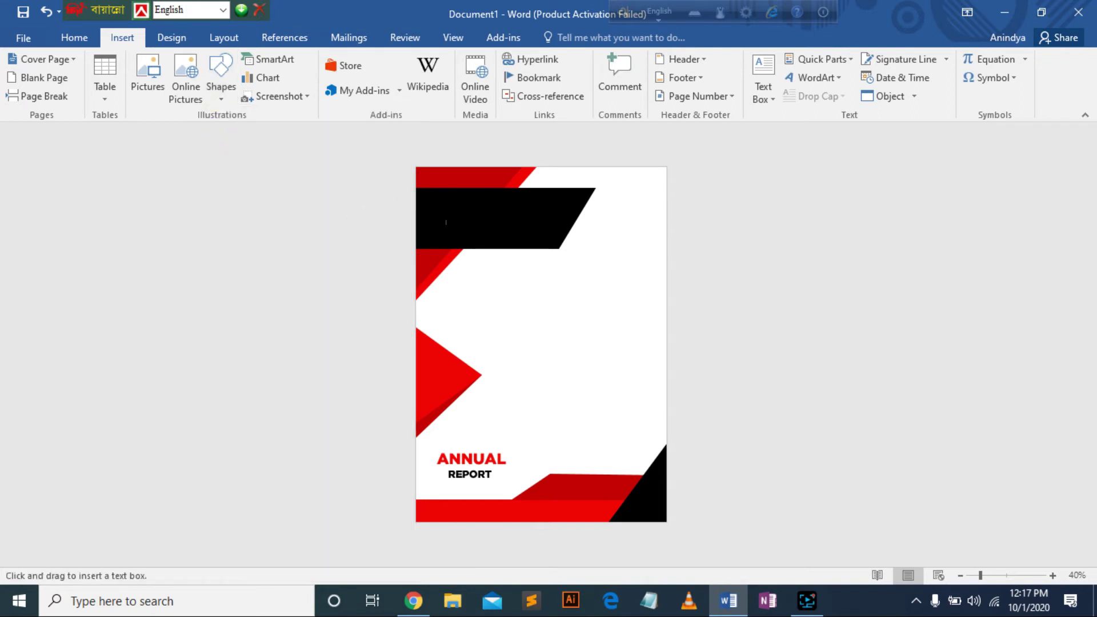
drag(428, 187, 550, 242)
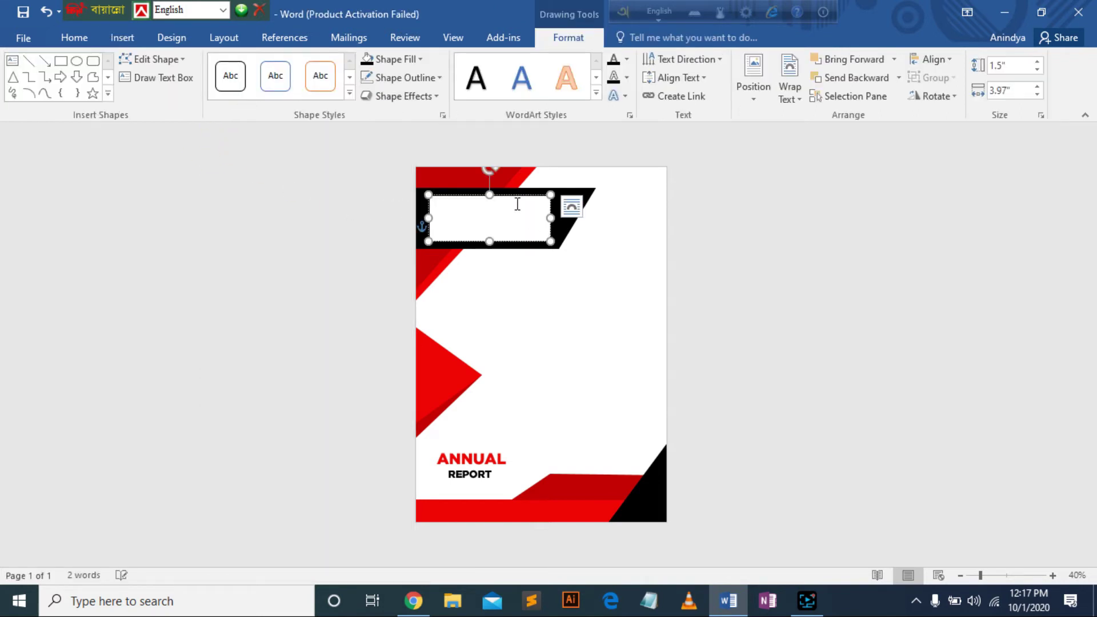
click(421, 59)
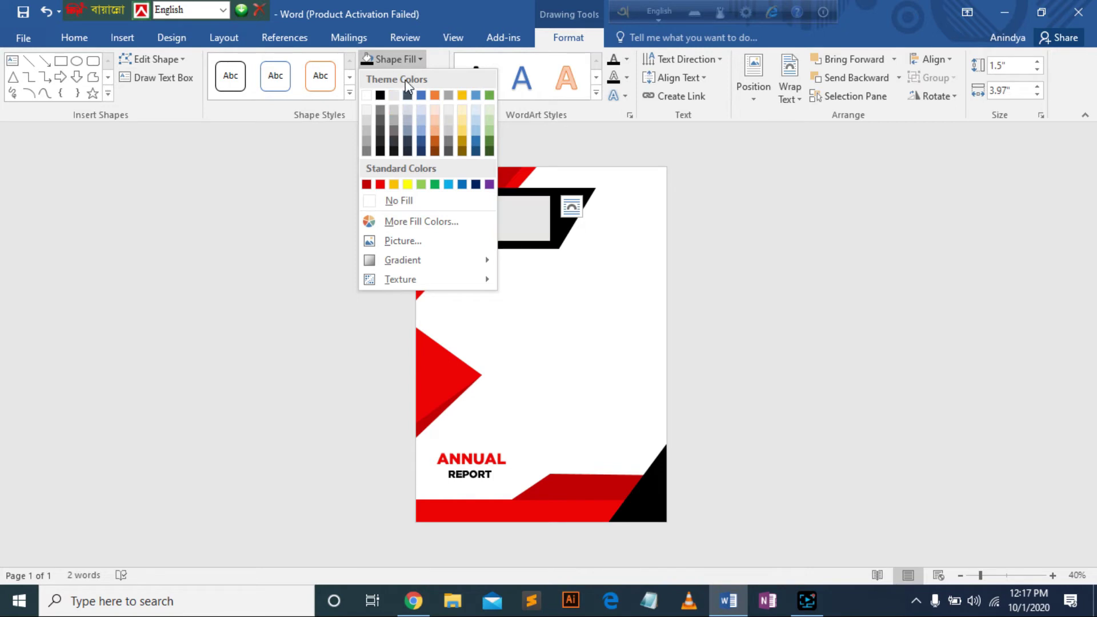
click(369, 201)
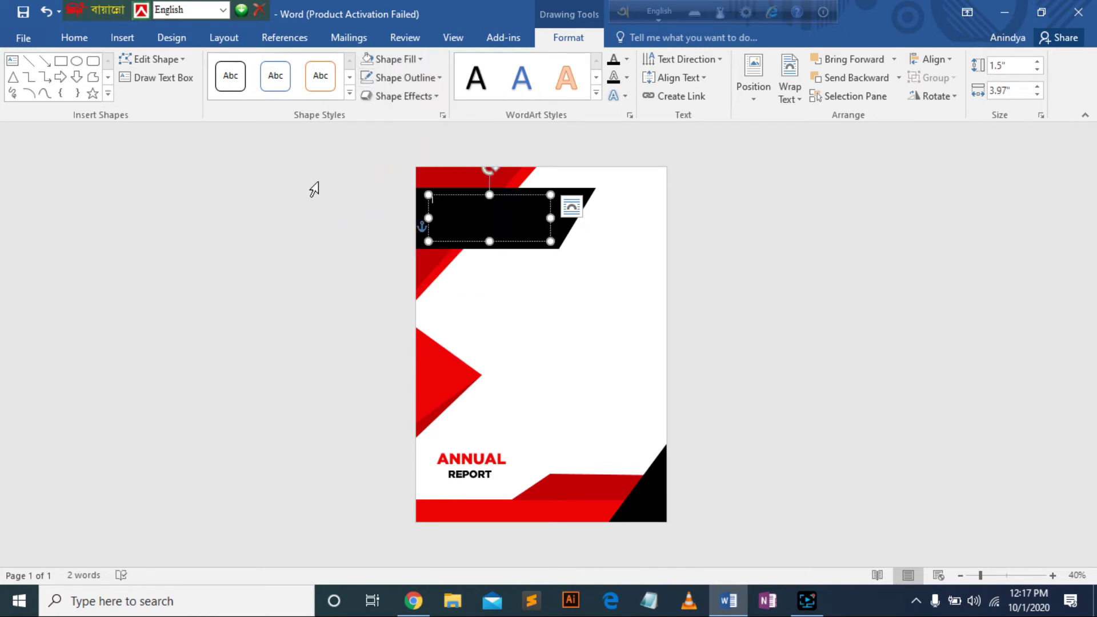
text(CO)
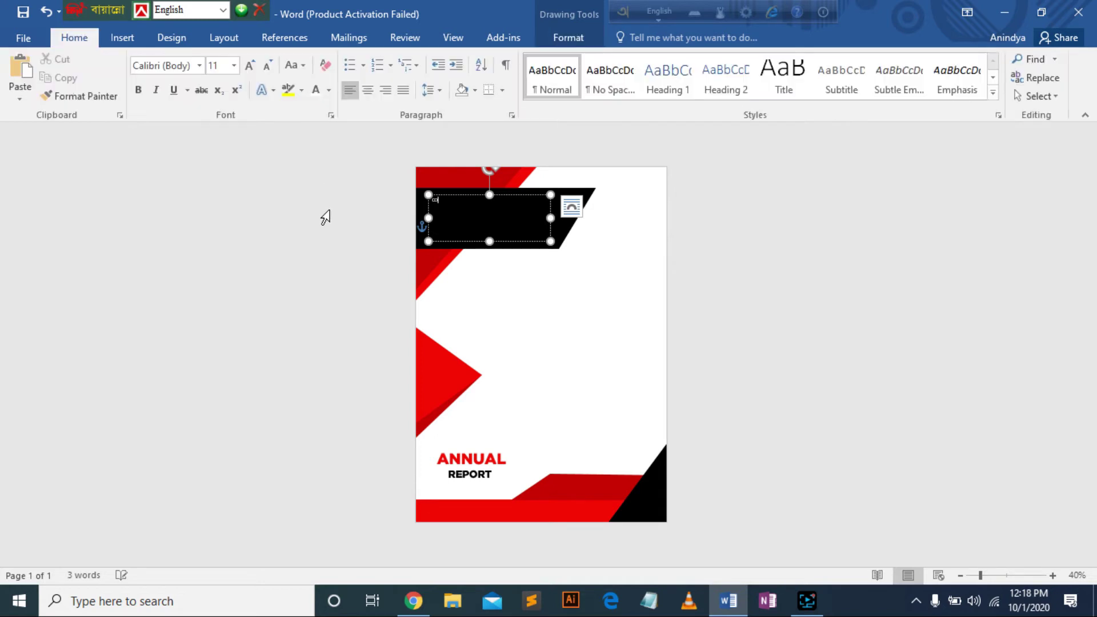
text(MPANY NAME)
- Format COMPANY NAME as 36 pt Gotham Black on a single line
drag(467, 200, 410, 197)
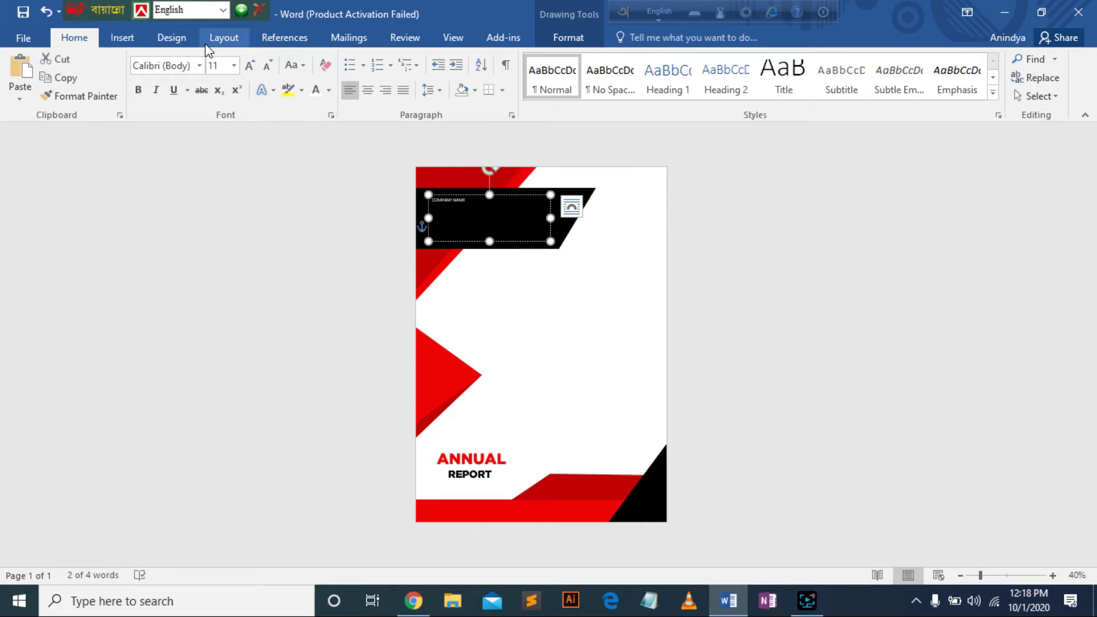
click(250, 66)
click(250, 66)
click(250, 67)
click(250, 66)
click(250, 66)
click(250, 66)
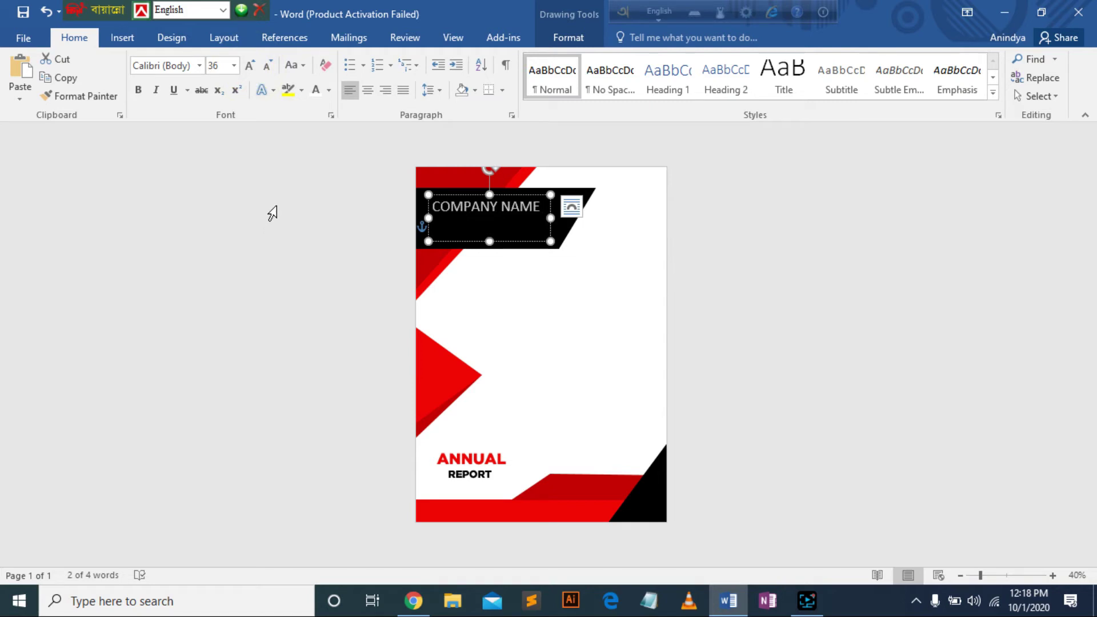
click(200, 65)
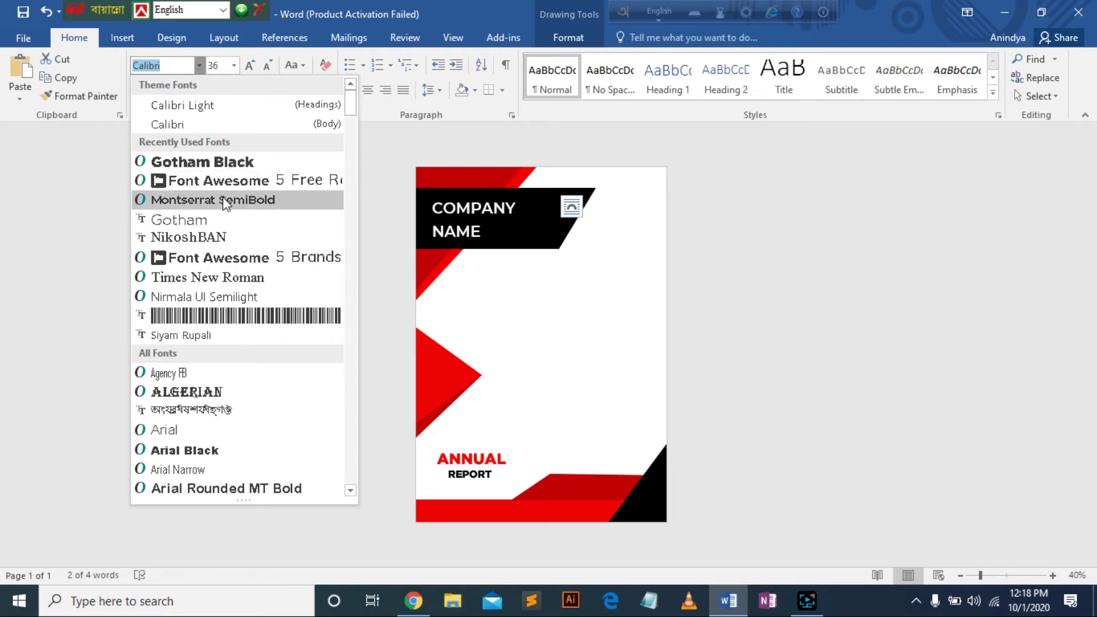
click(231, 163)
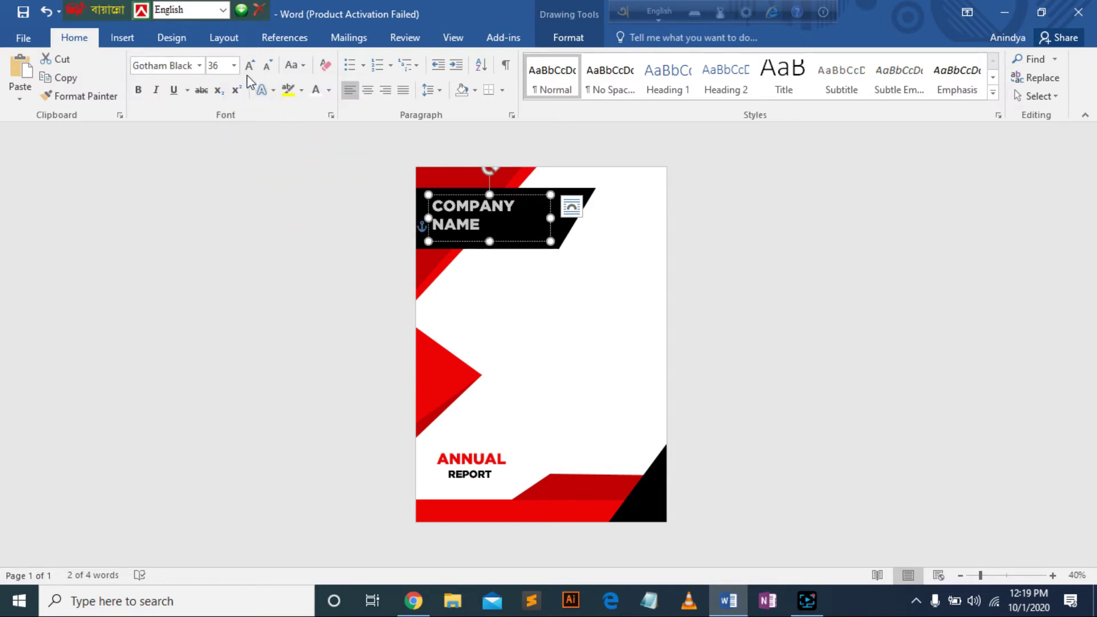
click(270, 68)
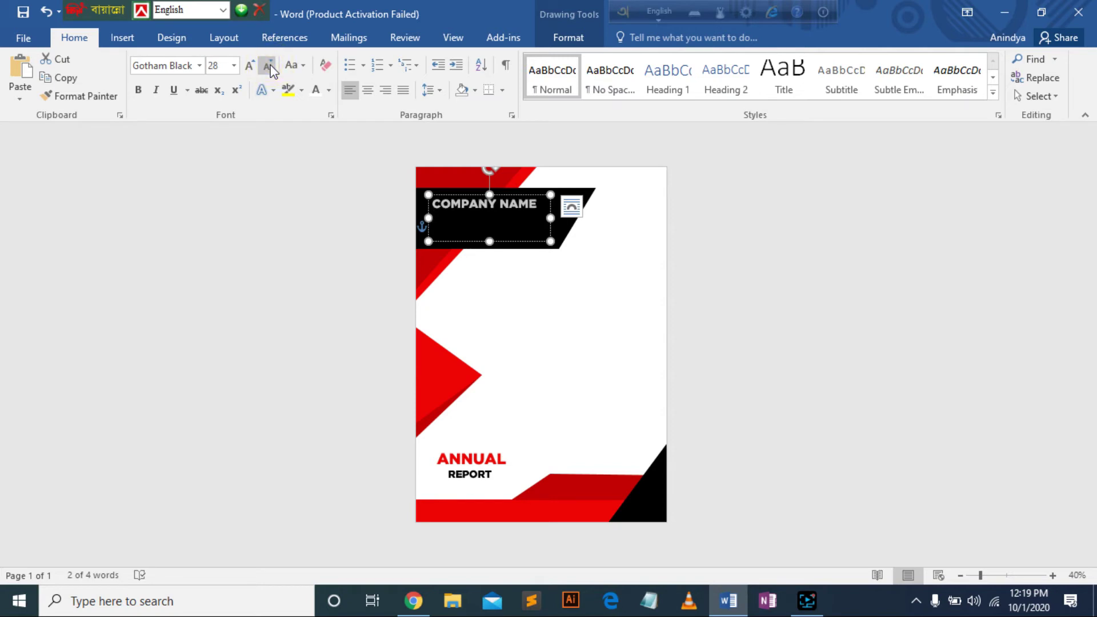
key(ctrl+z)
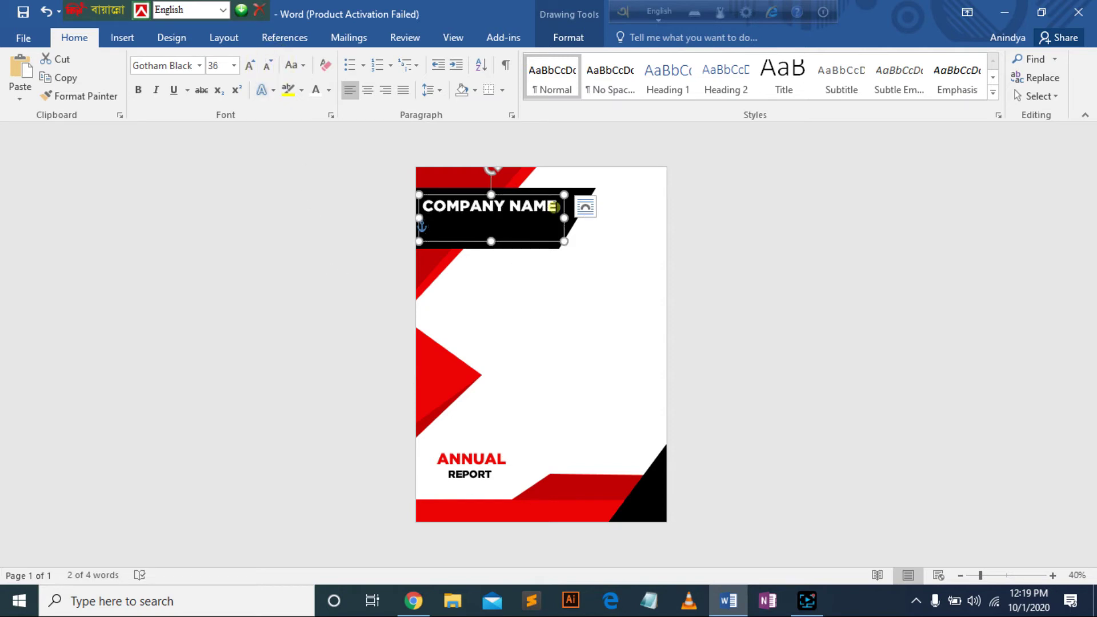
click(555, 206)
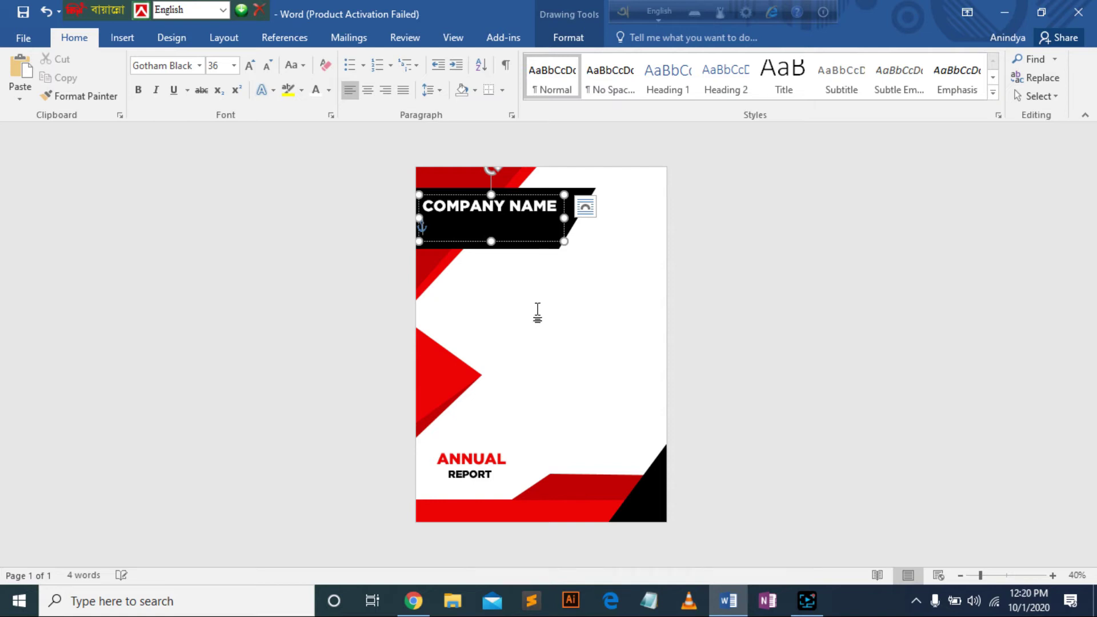
- Add an ADRIKA IT HOUSE line beneath, shrink it to 26 pt, and colour it yellow
text(ADRIKA IT)
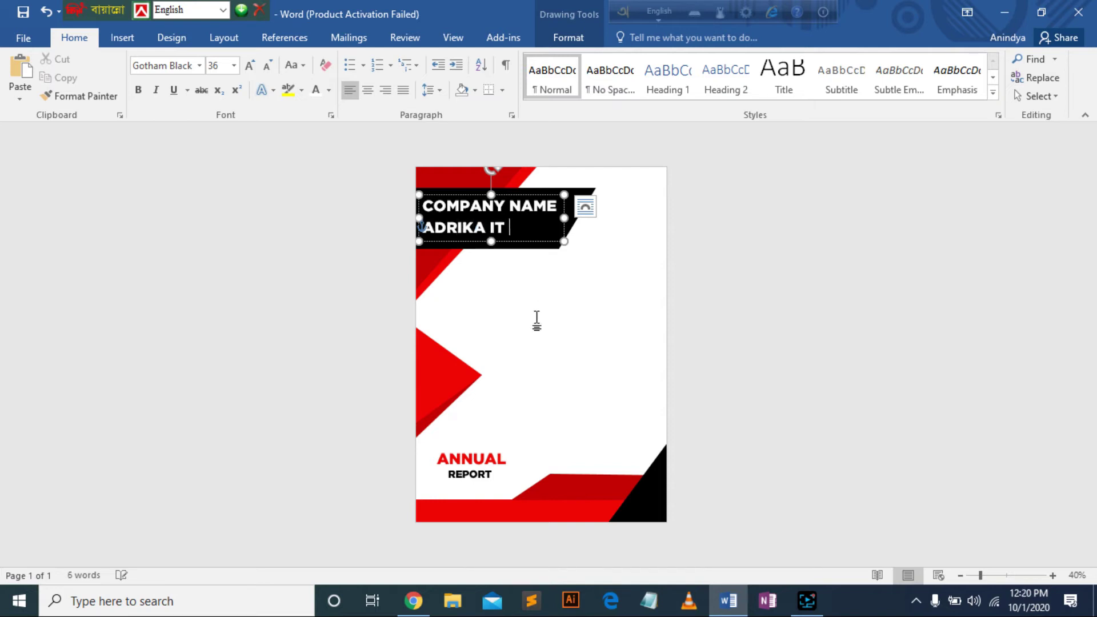
triple_click(426, 229)
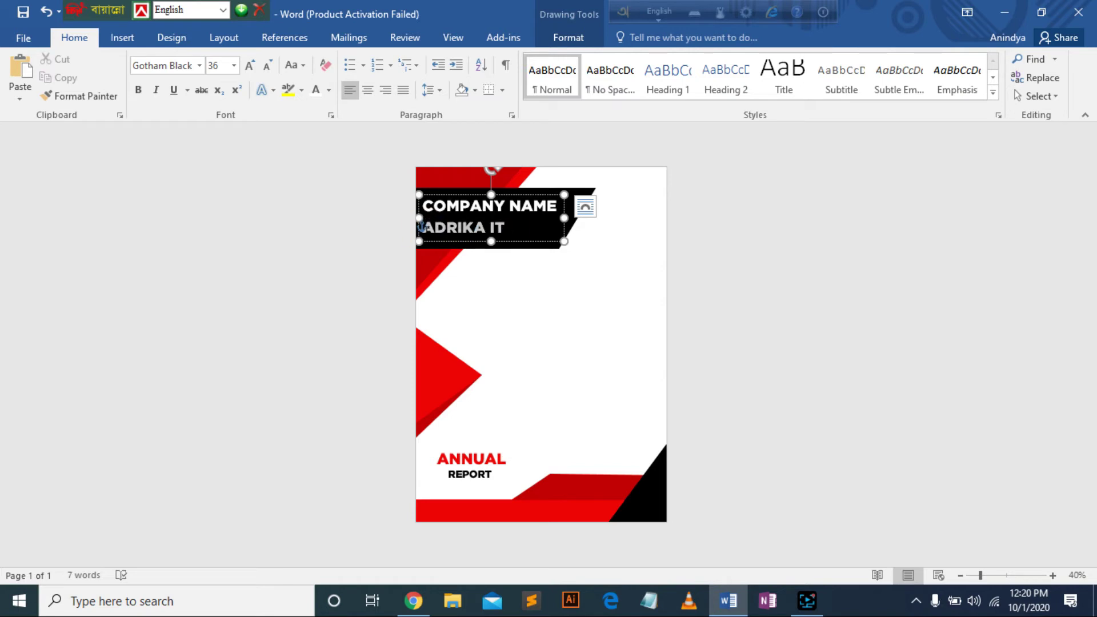
key(ctrl+shift+comma)
key(ctrl+shift+comma)
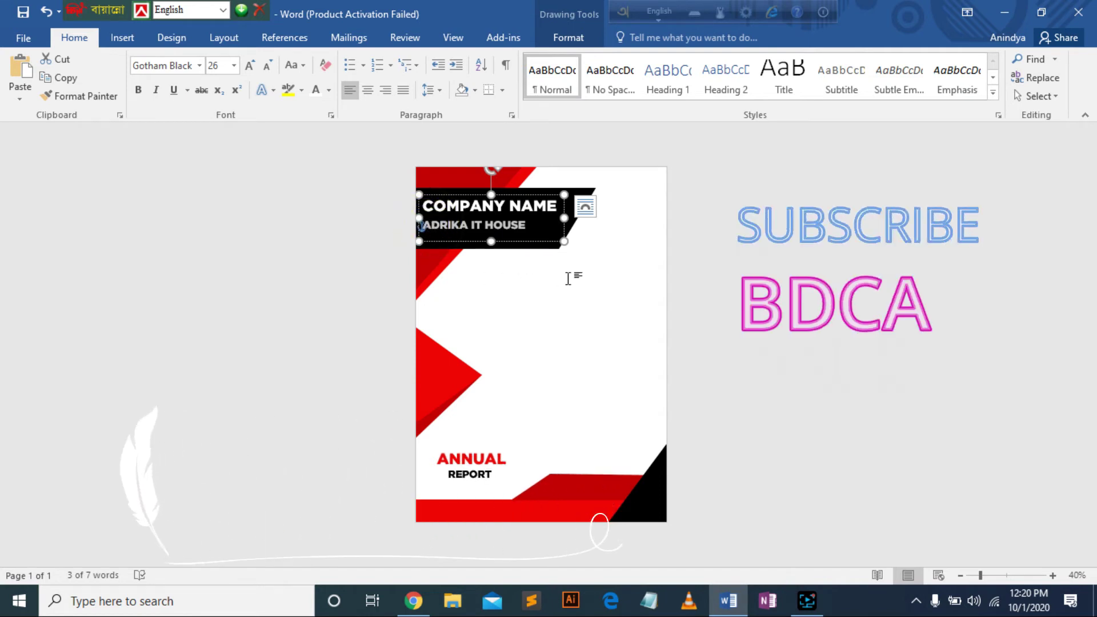
click(535, 225)
drag(521, 228, 456, 240)
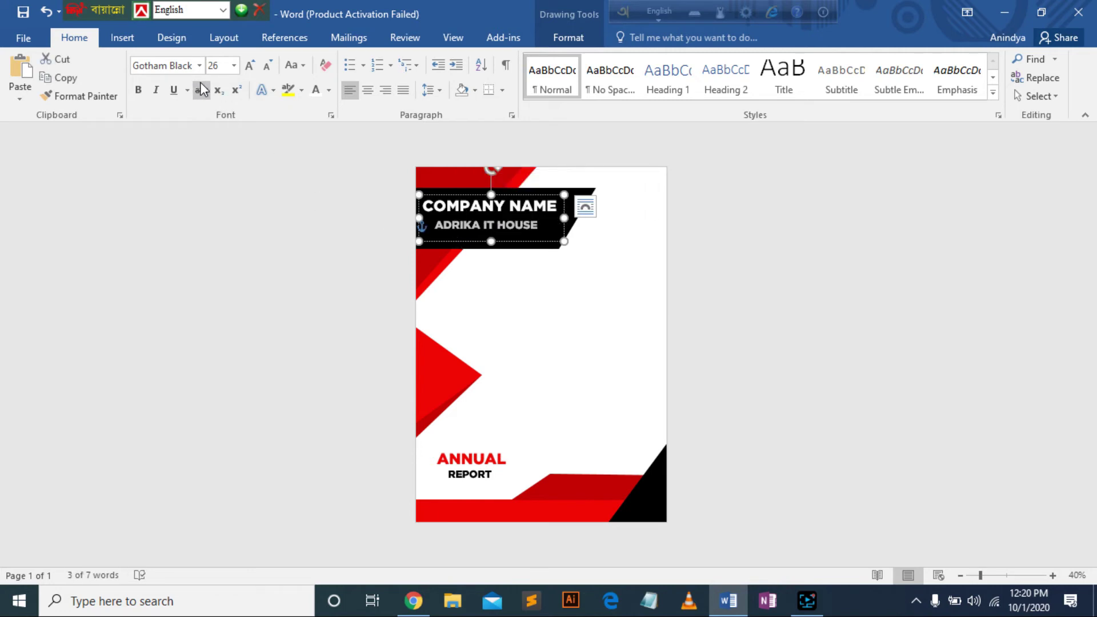
click(329, 91)
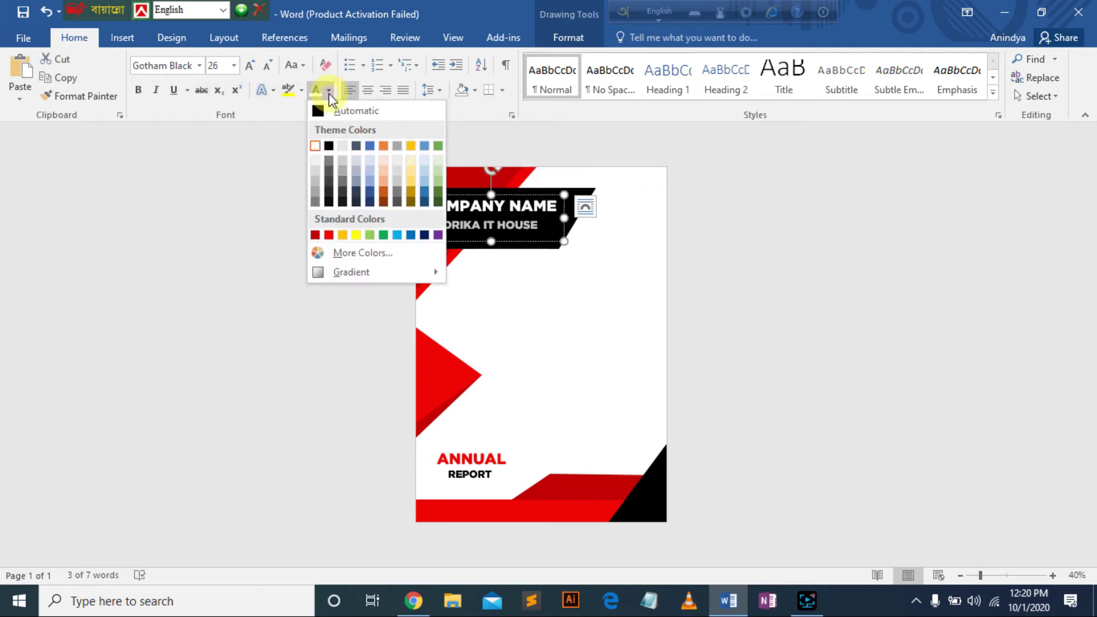
click(356, 235)
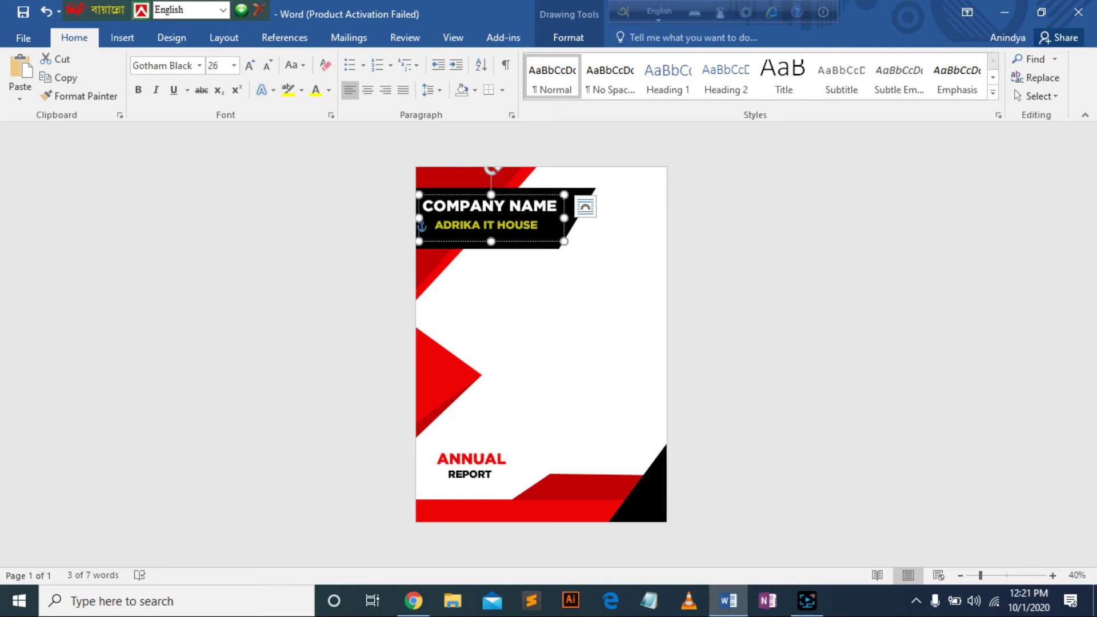
- Colour the word NAME red and deselect the text box
click(560, 204)
click(560, 204)
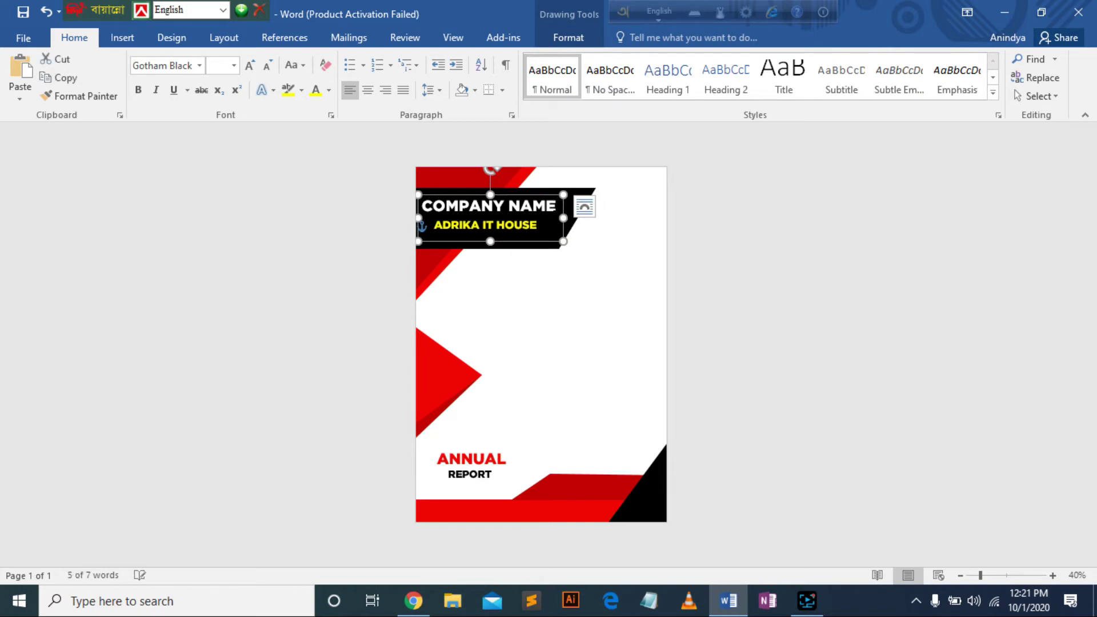
double_click(514, 205)
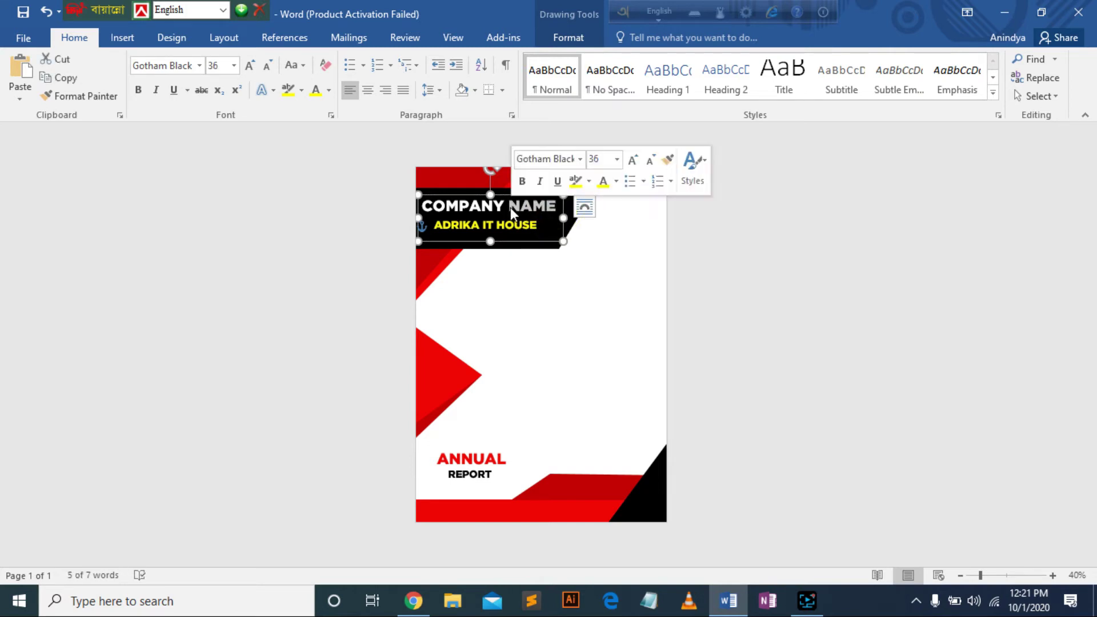
click(329, 92)
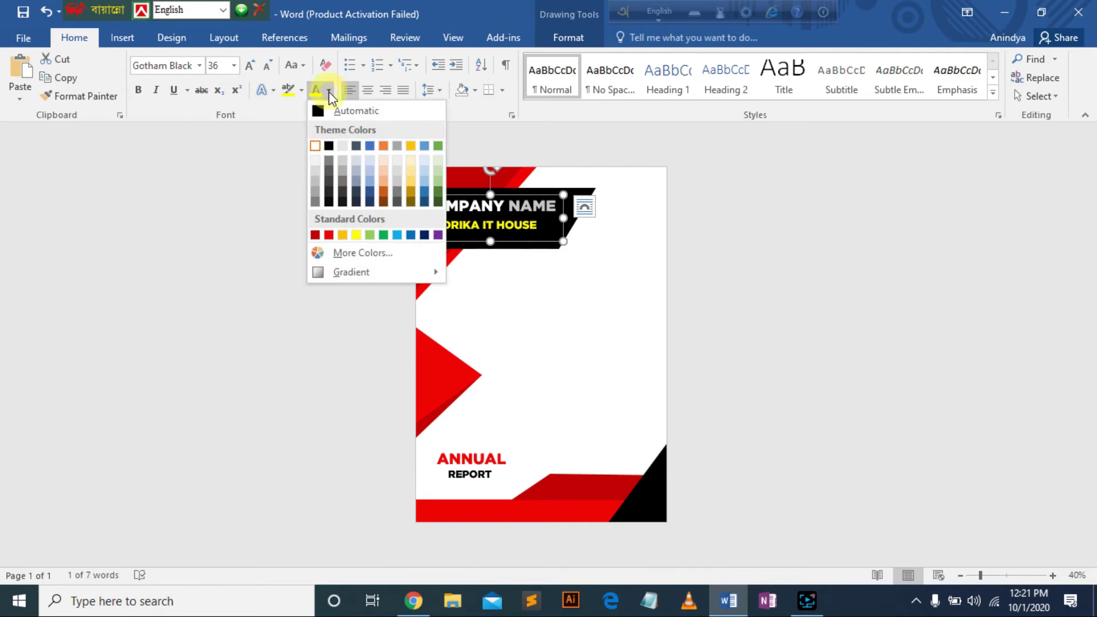
click(329, 235)
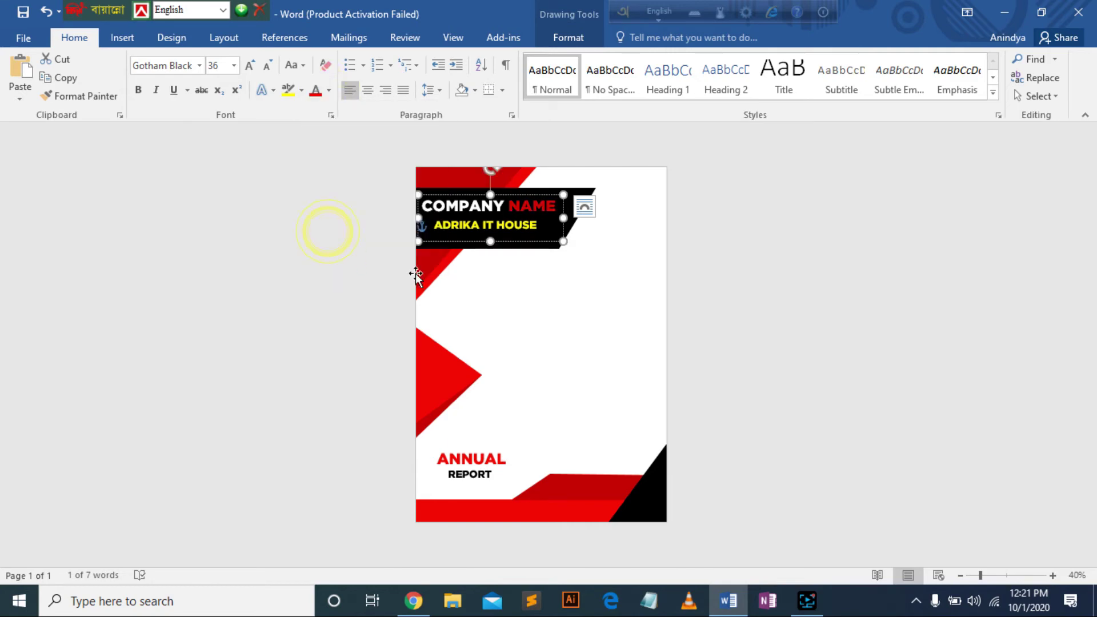
click(745, 220)
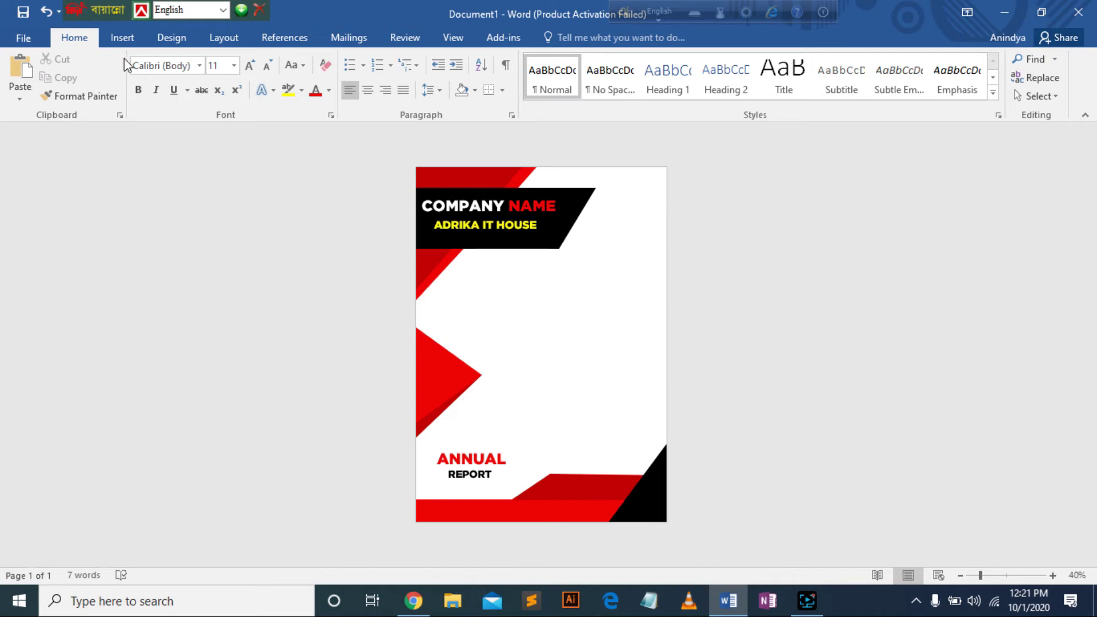
- Draw a rectangle right of the black banner with no outline and a red fill
click(123, 37)
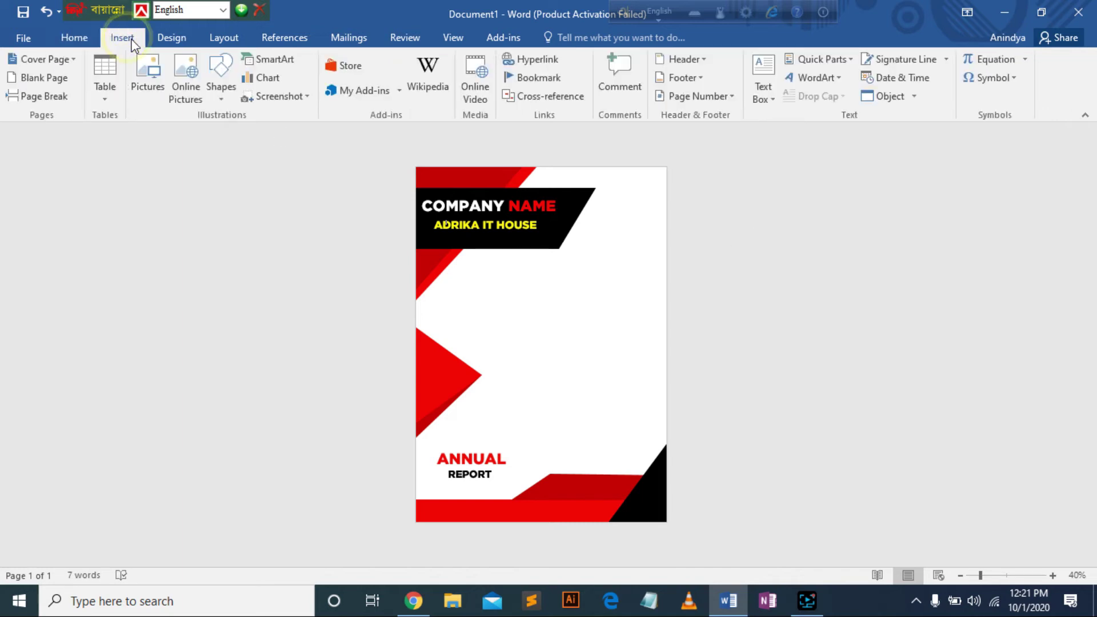
click(227, 106)
click(258, 136)
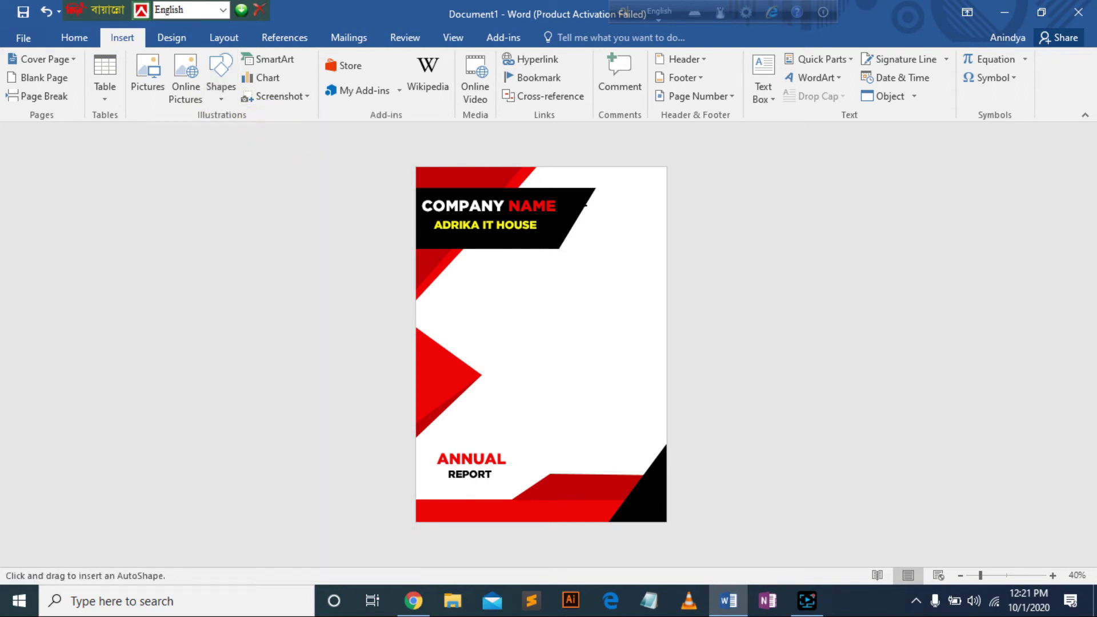
drag(578, 204, 665, 232)
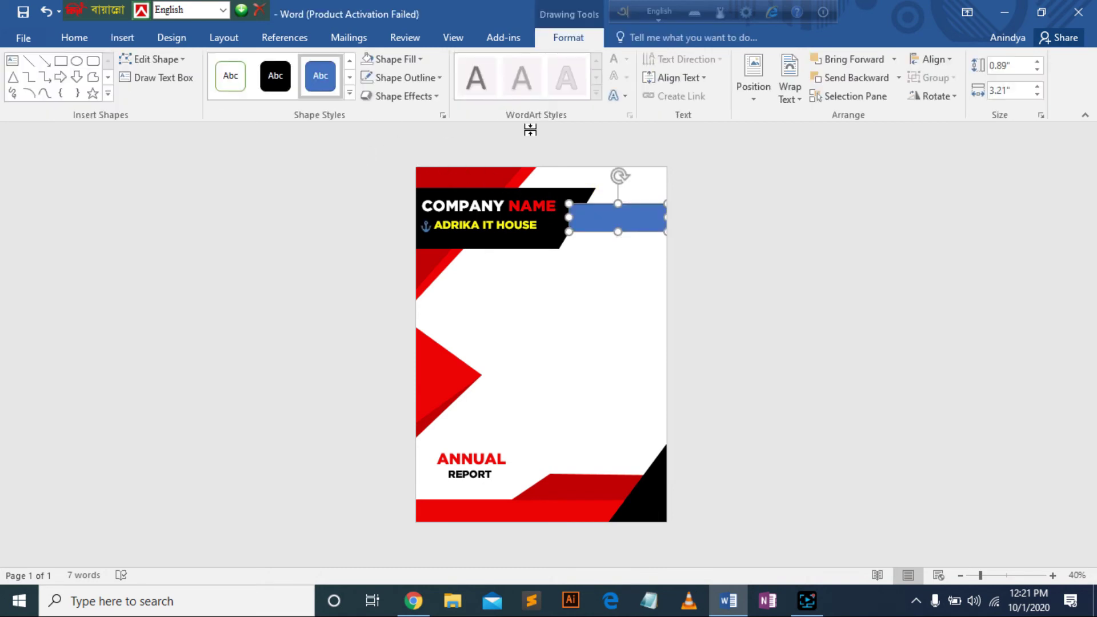
click(438, 78)
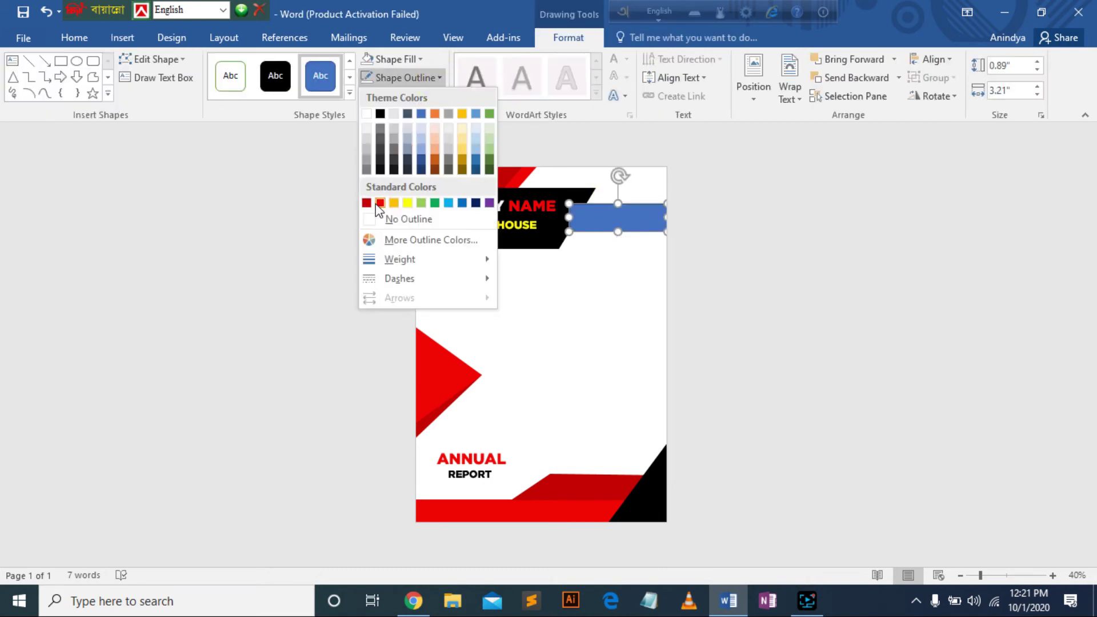
click(377, 219)
click(420, 60)
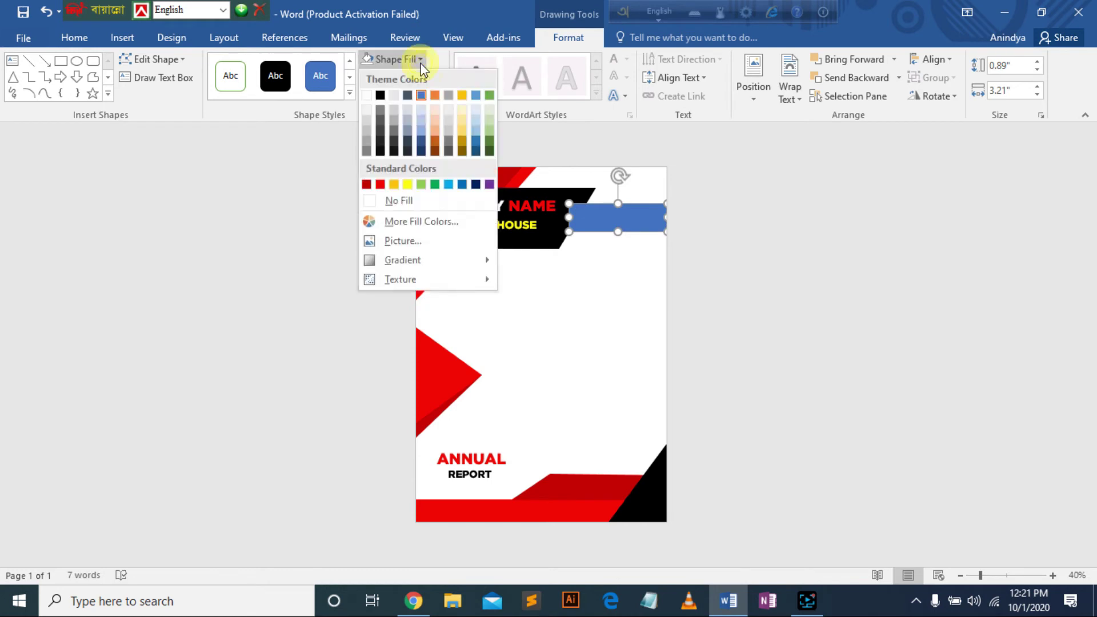
click(380, 184)
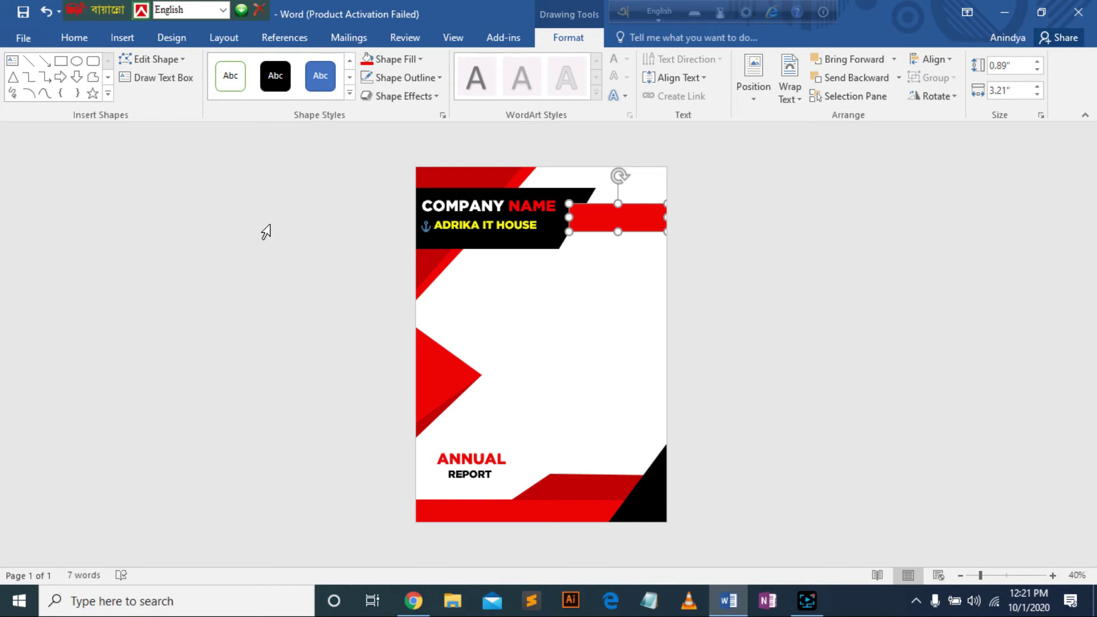
- Draw a circle below the banner and send the red bar to the back
click(116, 41)
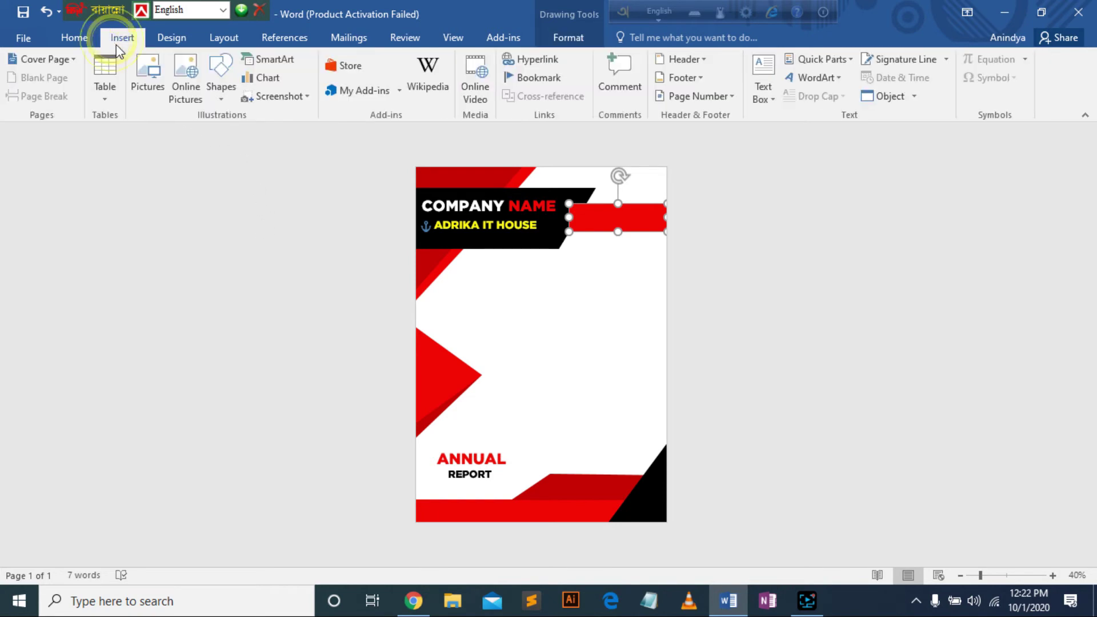
click(221, 95)
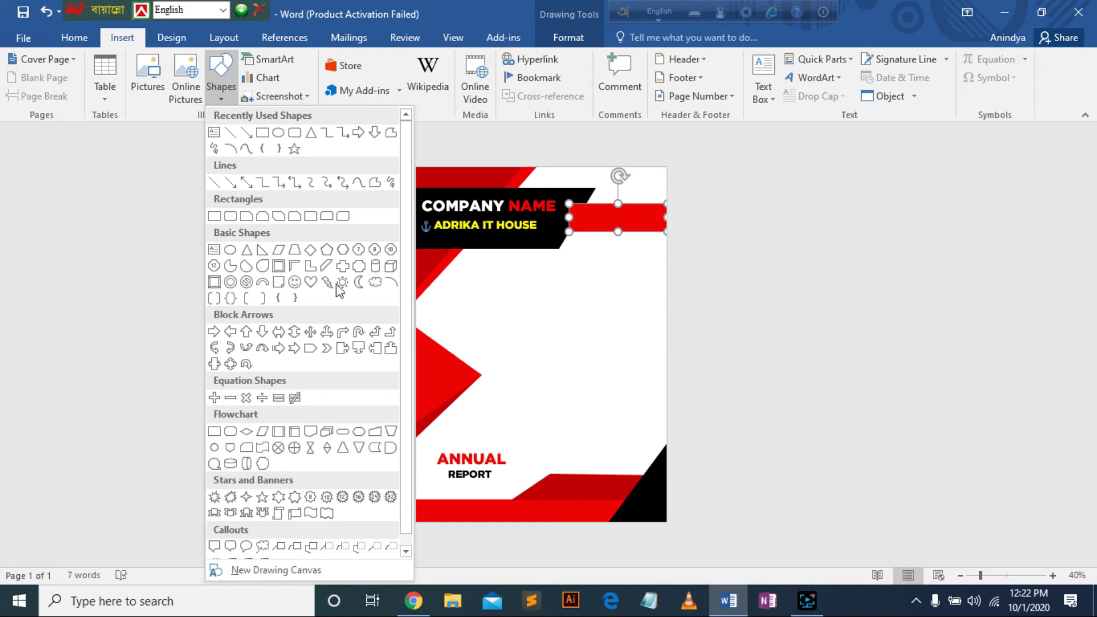
click(215, 448)
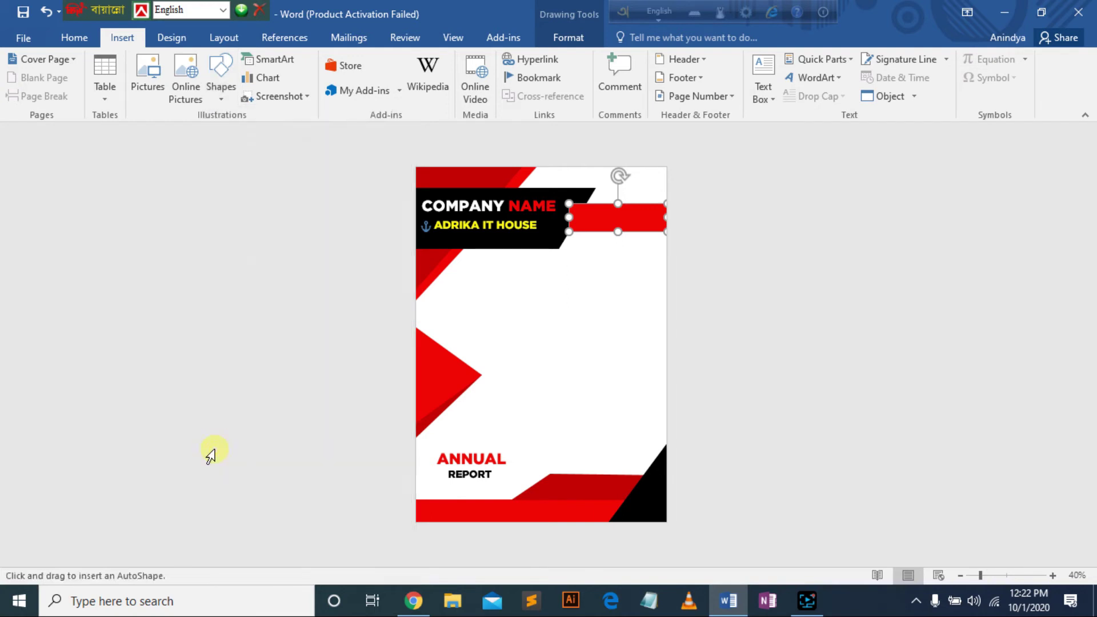
drag(541, 274, 602, 336)
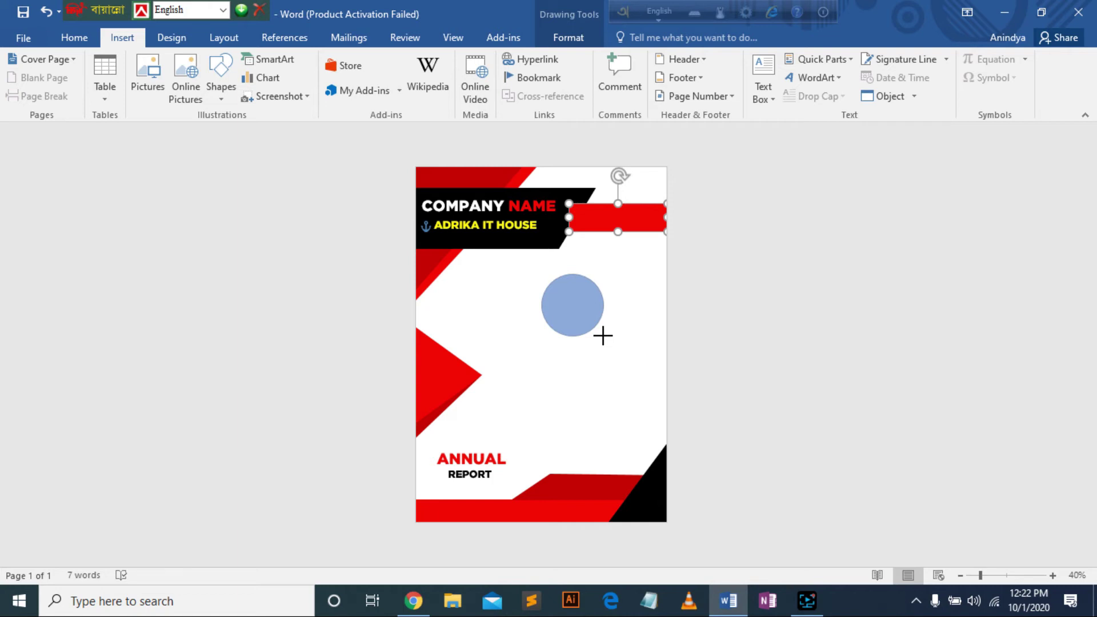
drag(602, 336, 604, 338)
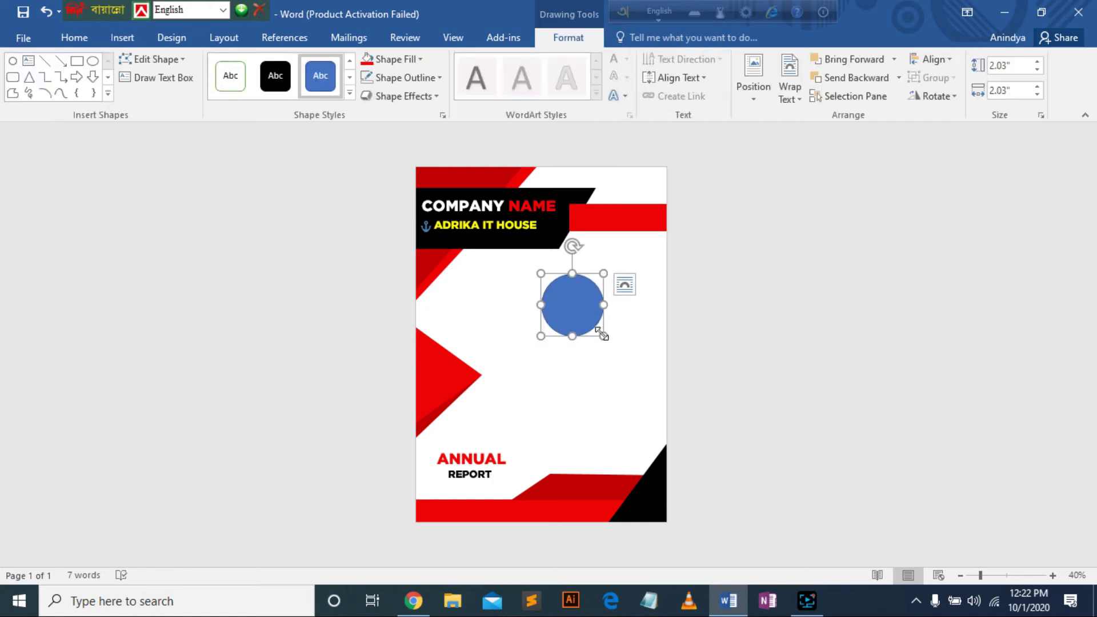
click(635, 216)
right_click(636, 216)
mouse_move(689, 385)
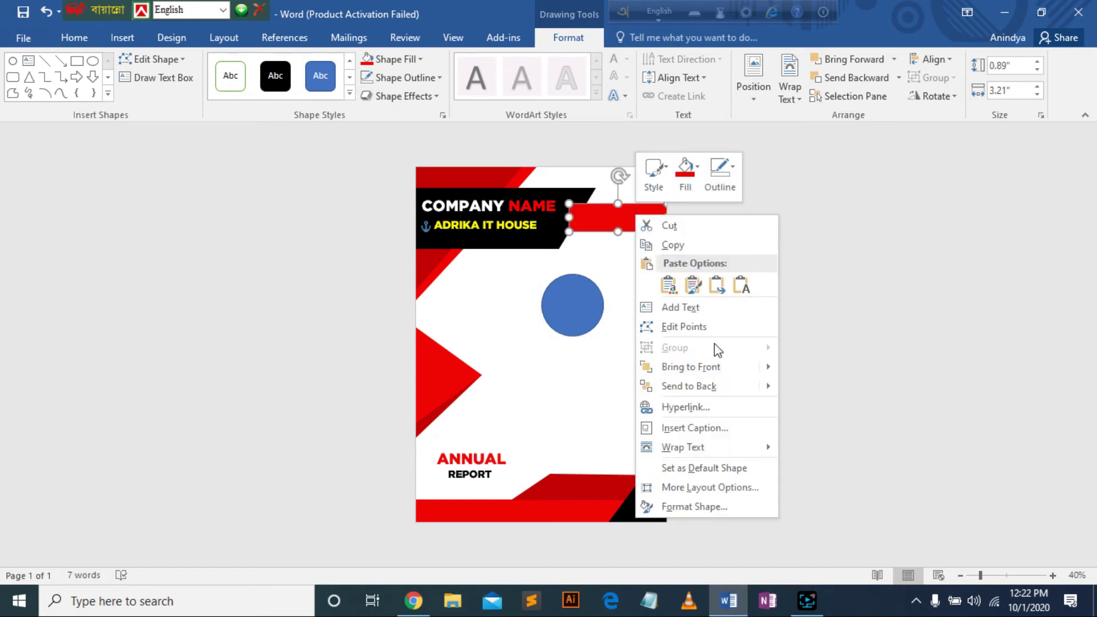
click(818, 389)
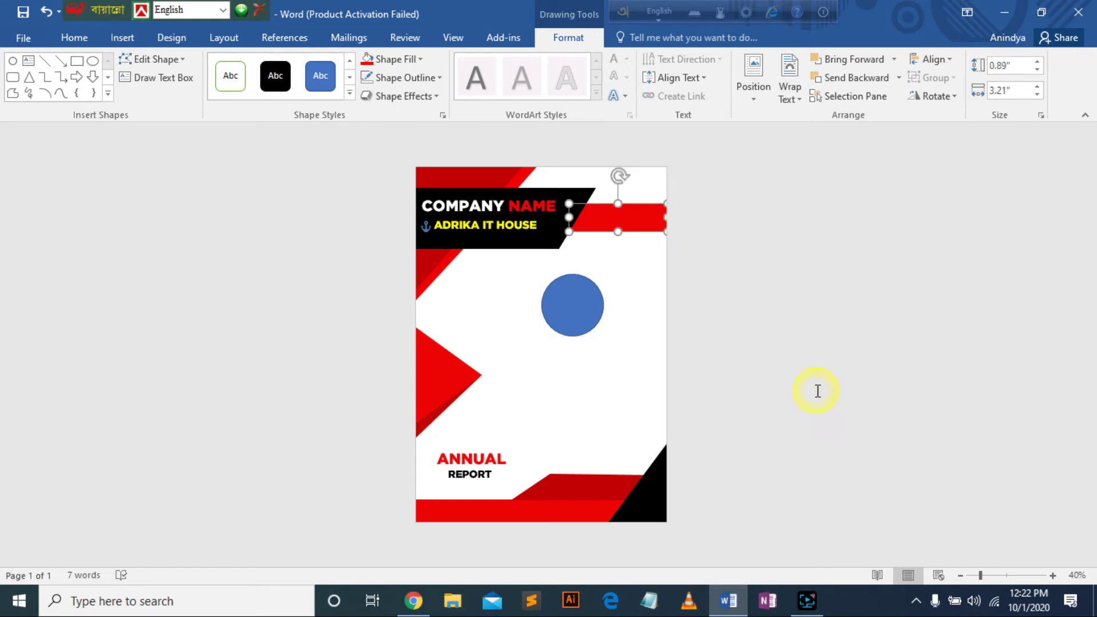
click(810, 349)
- Give the circle a 3 pt yellow outline, then move and enlarge it over the banner's end
click(571, 309)
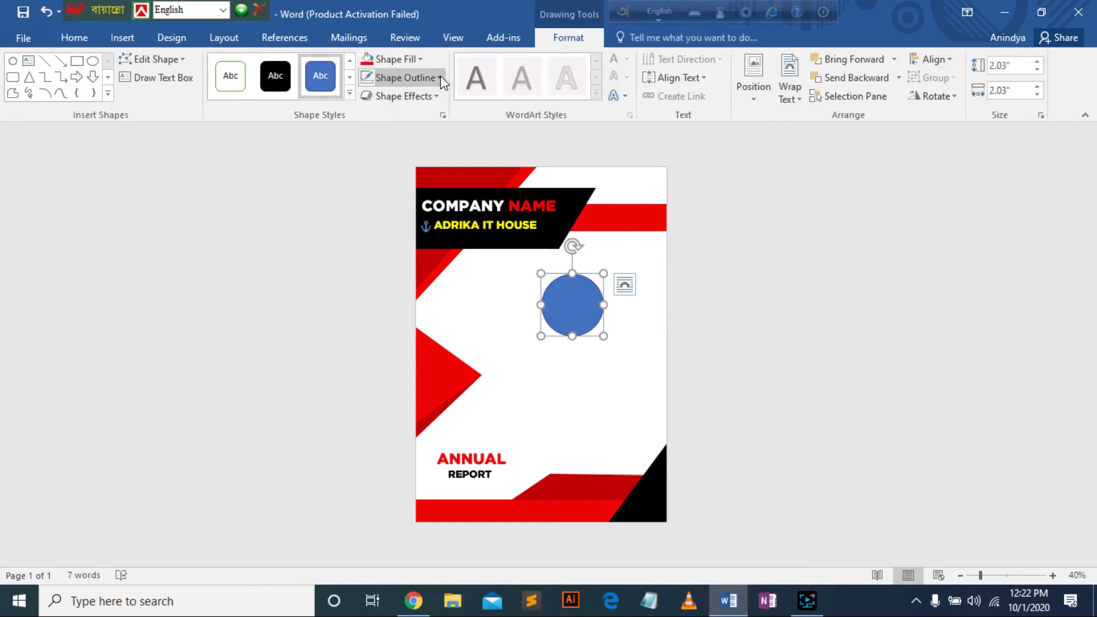
click(440, 78)
mouse_move(400, 259)
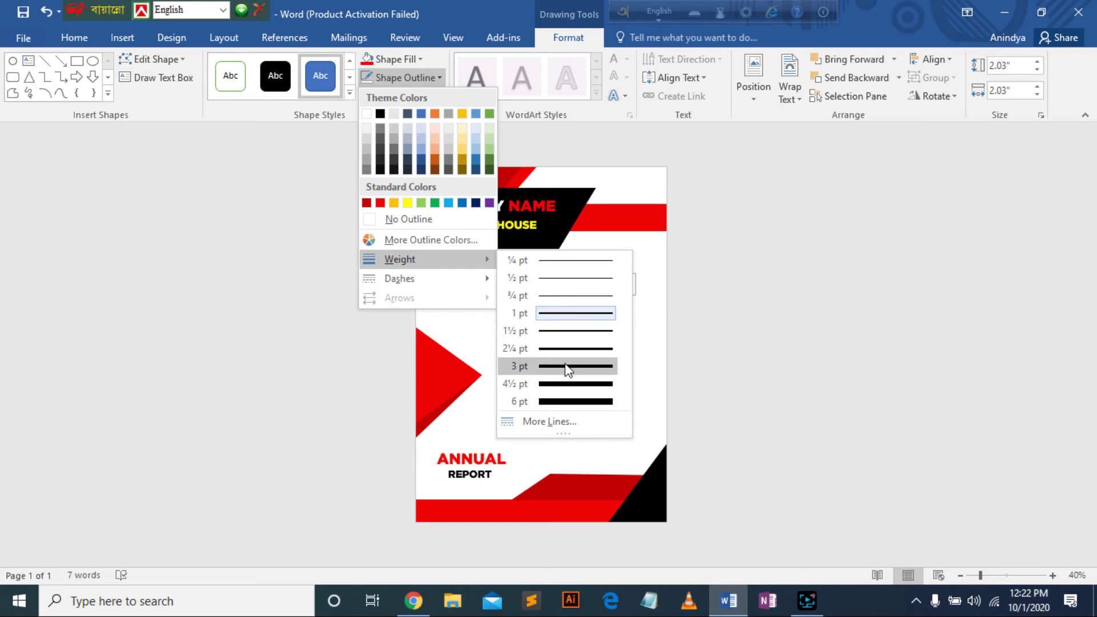
click(566, 366)
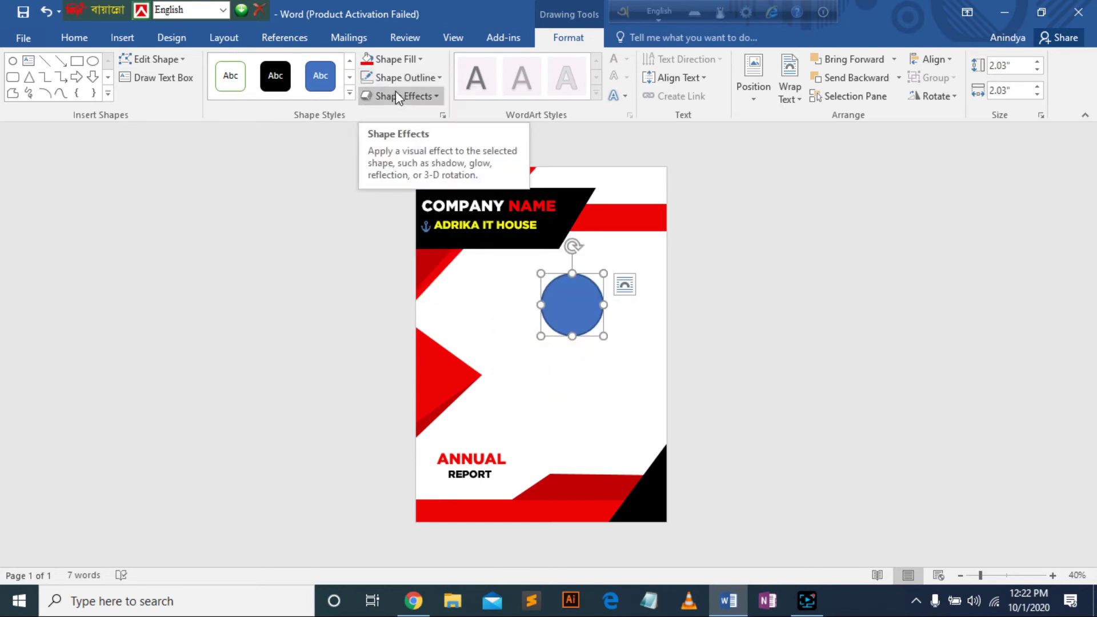
click(405, 77)
click(409, 201)
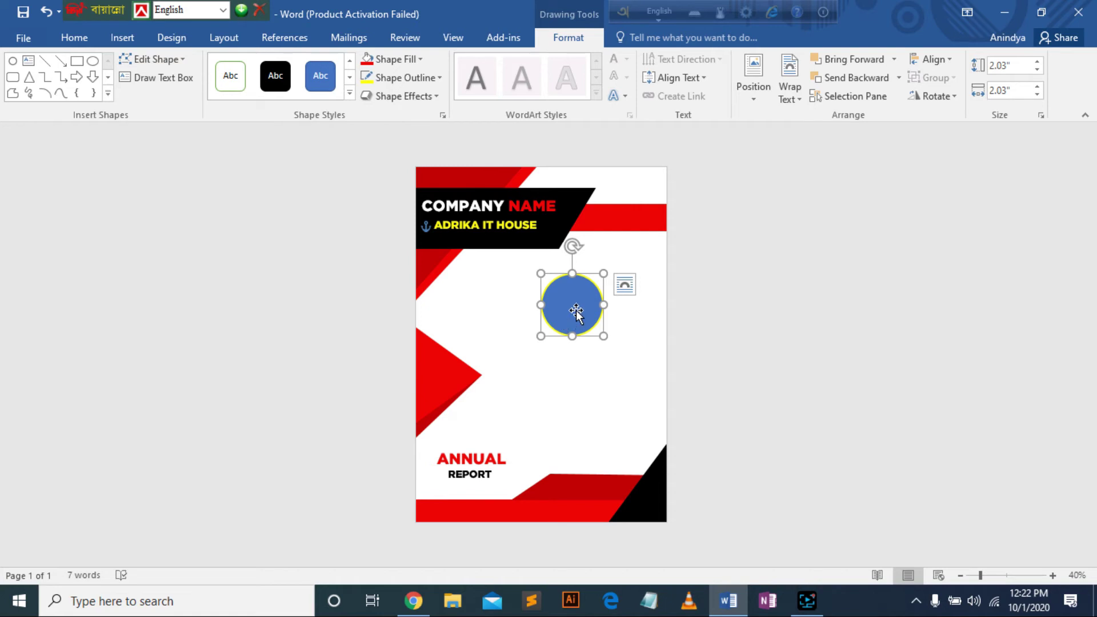
drag(576, 312, 588, 232)
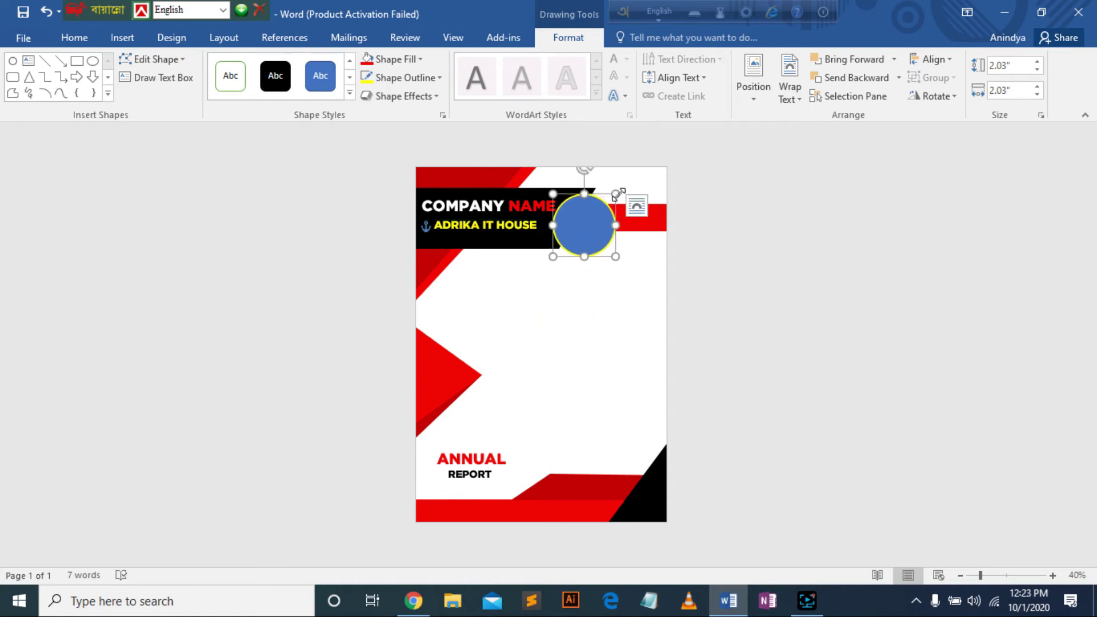
drag(615, 194, 634, 177)
drag(599, 220, 601, 229)
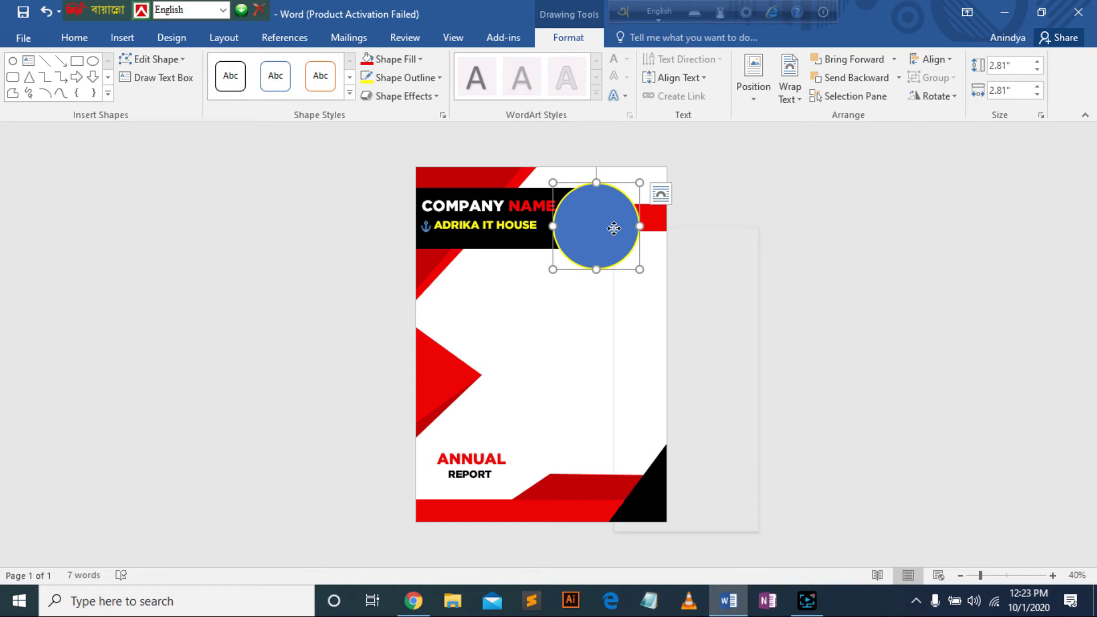
- Set the circle's fill to the 'it image' picture from the Downloads folder
right_click(613, 228)
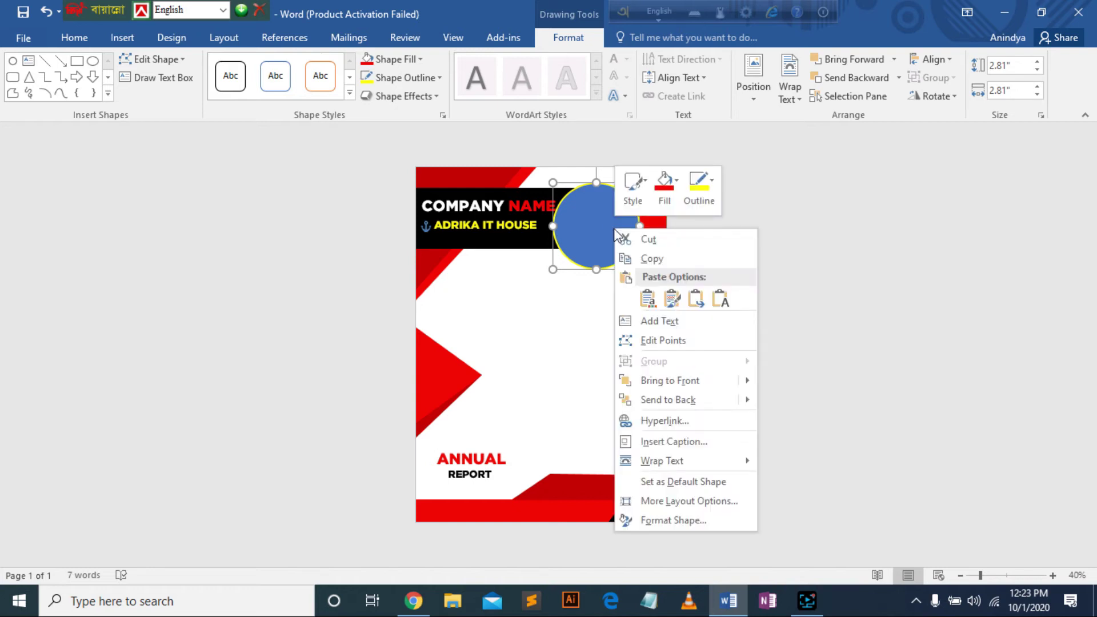
click(667, 517)
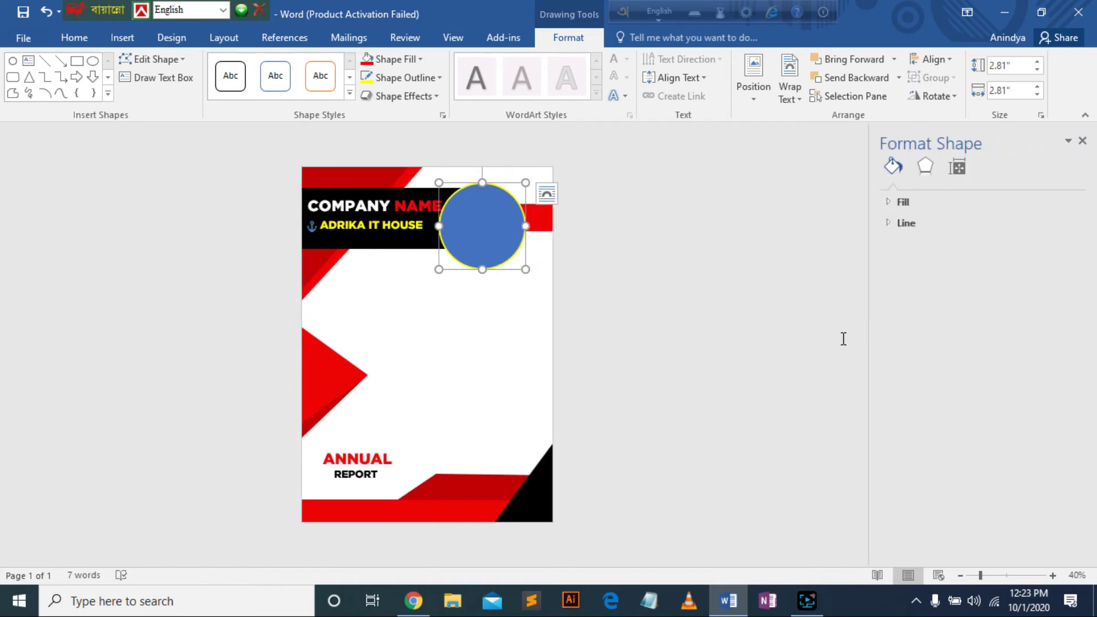
click(907, 205)
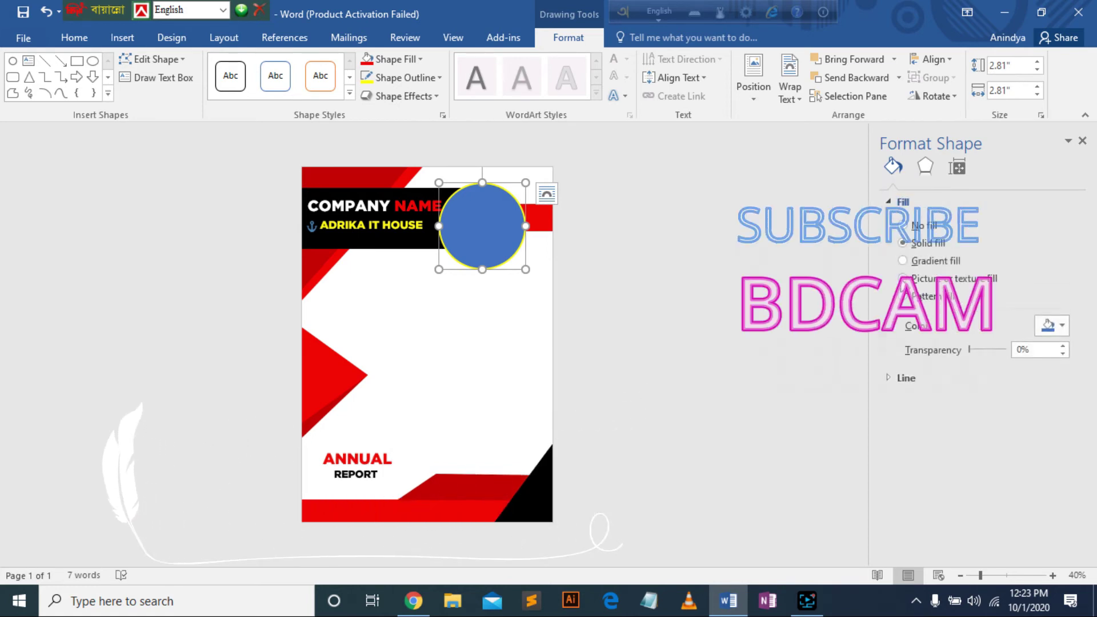
click(903, 279)
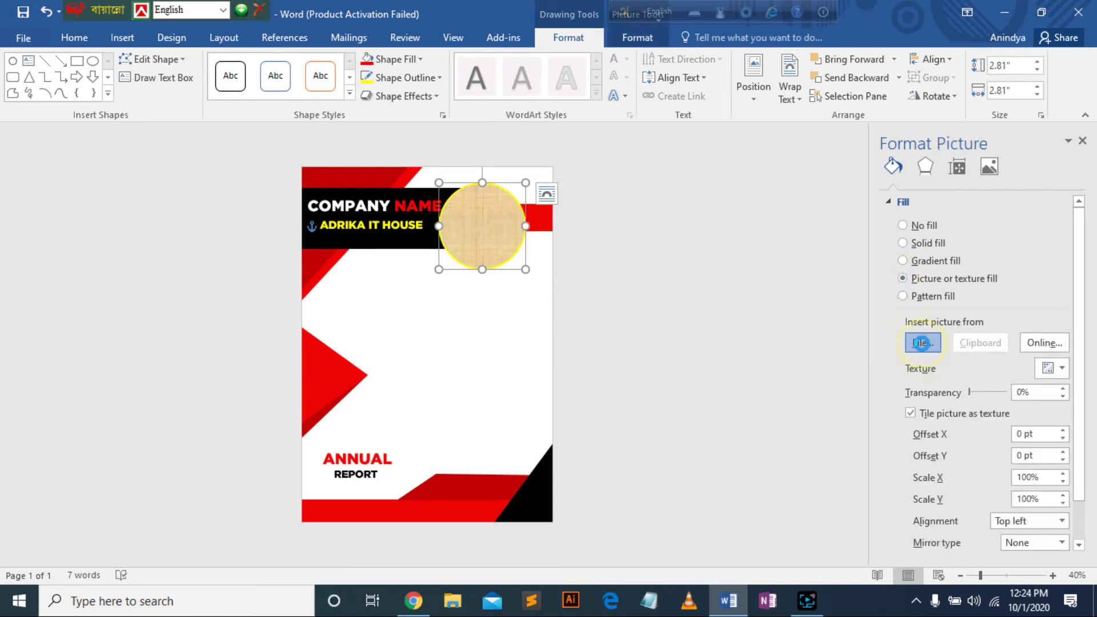
click(921, 343)
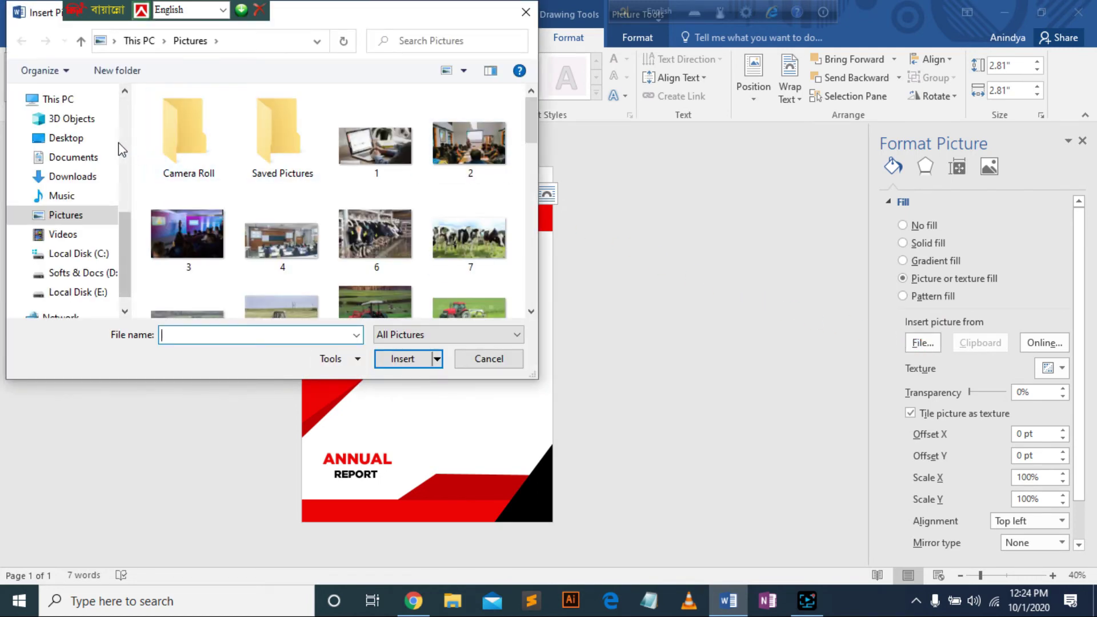
click(84, 178)
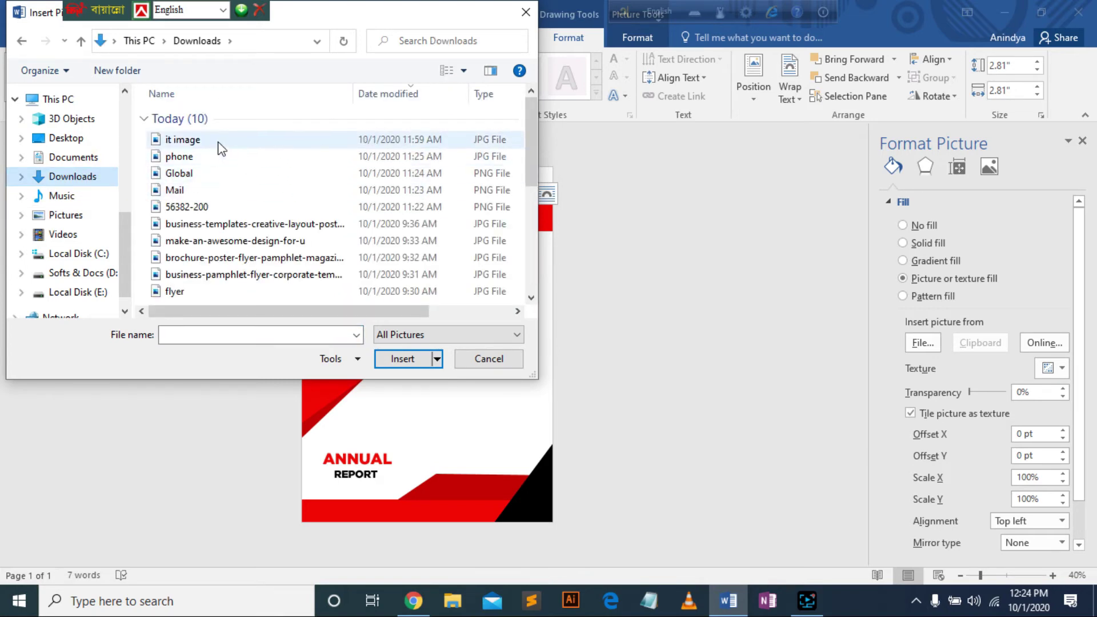
click(217, 140)
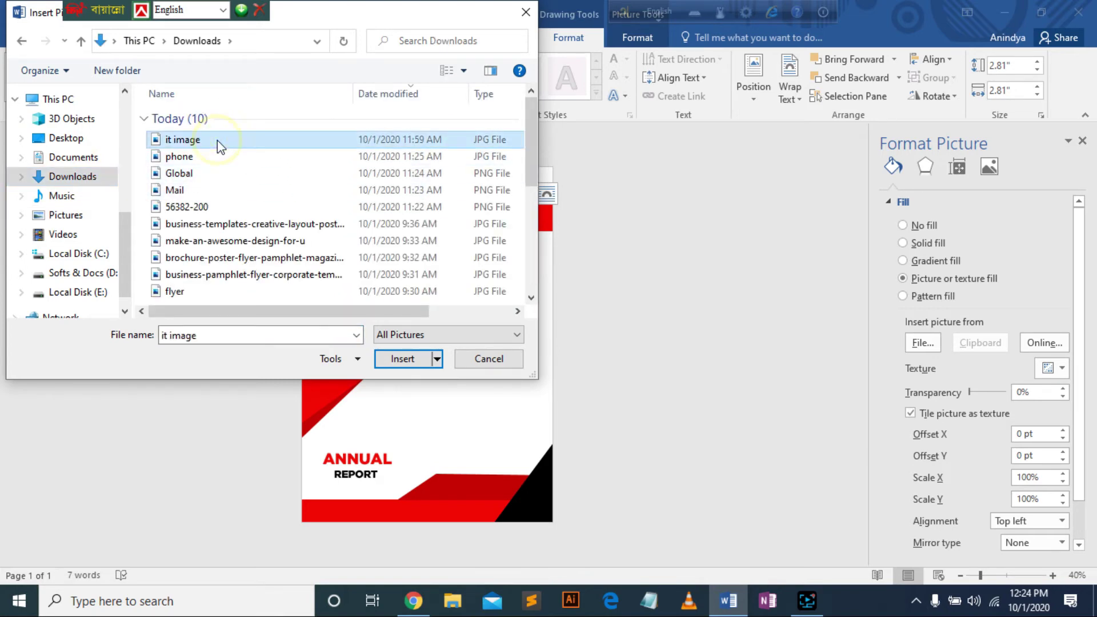
click(403, 359)
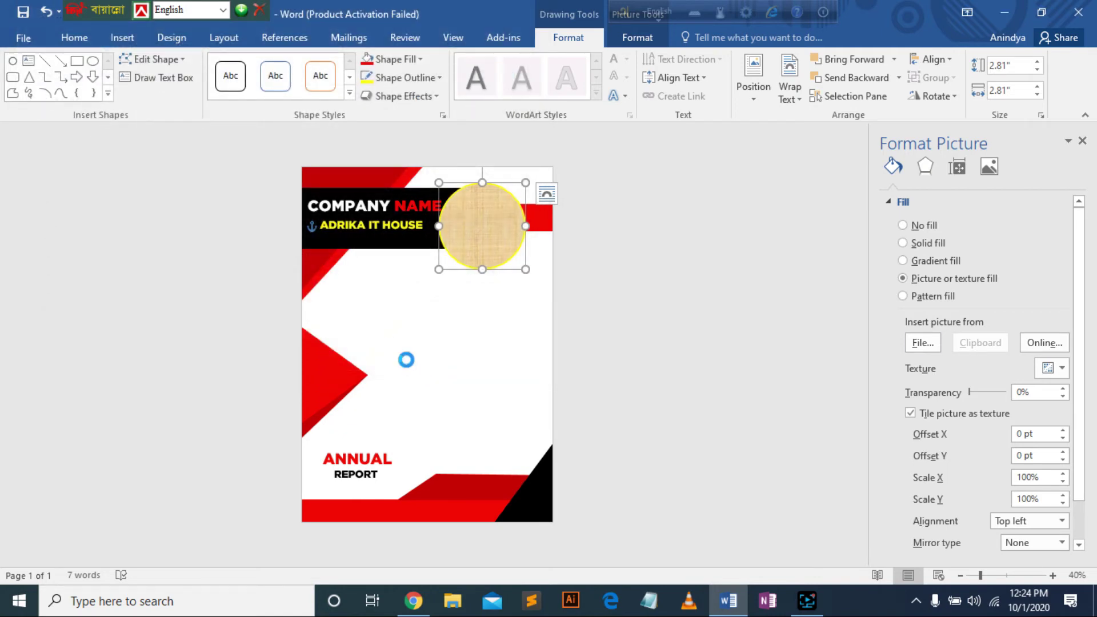
- Draw a text box just below the company banner and nudge it slightly left
click(625, 276)
click(122, 37)
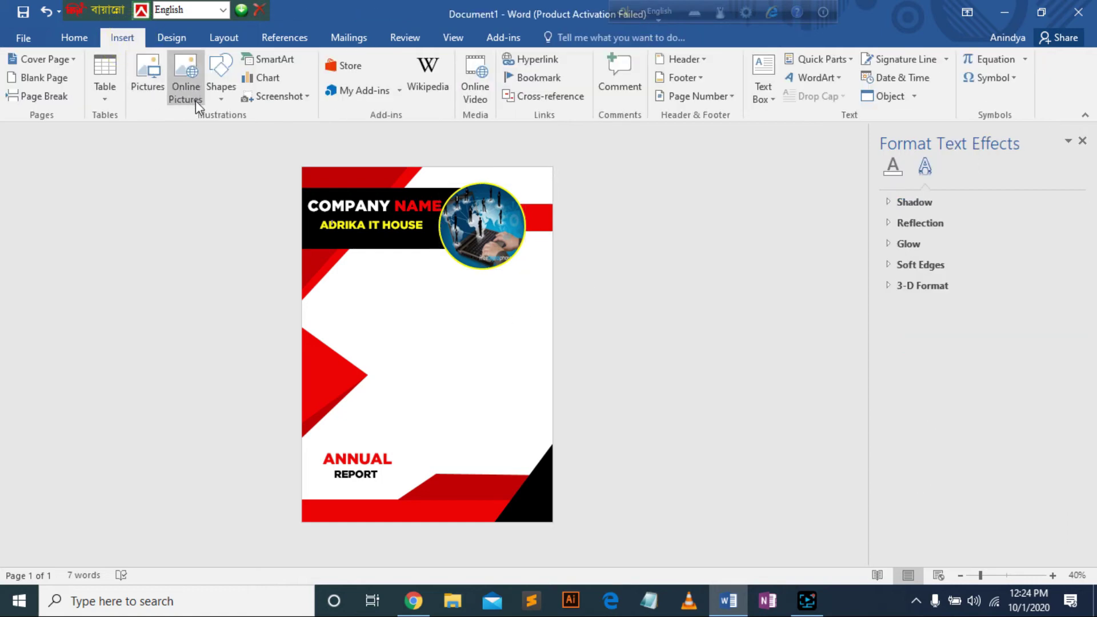
click(223, 97)
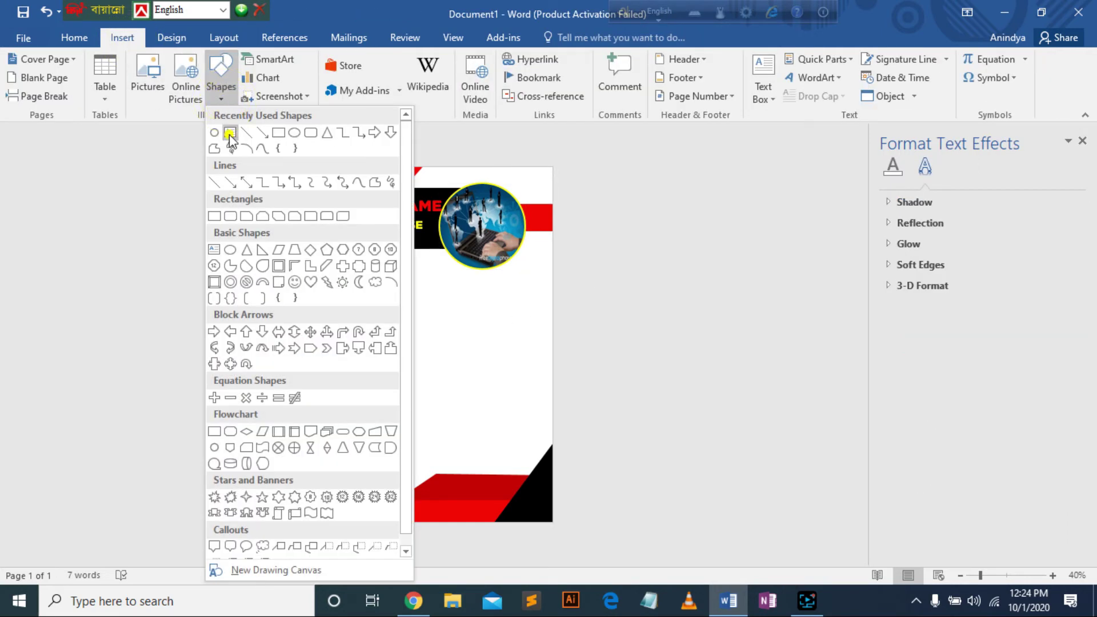
click(229, 133)
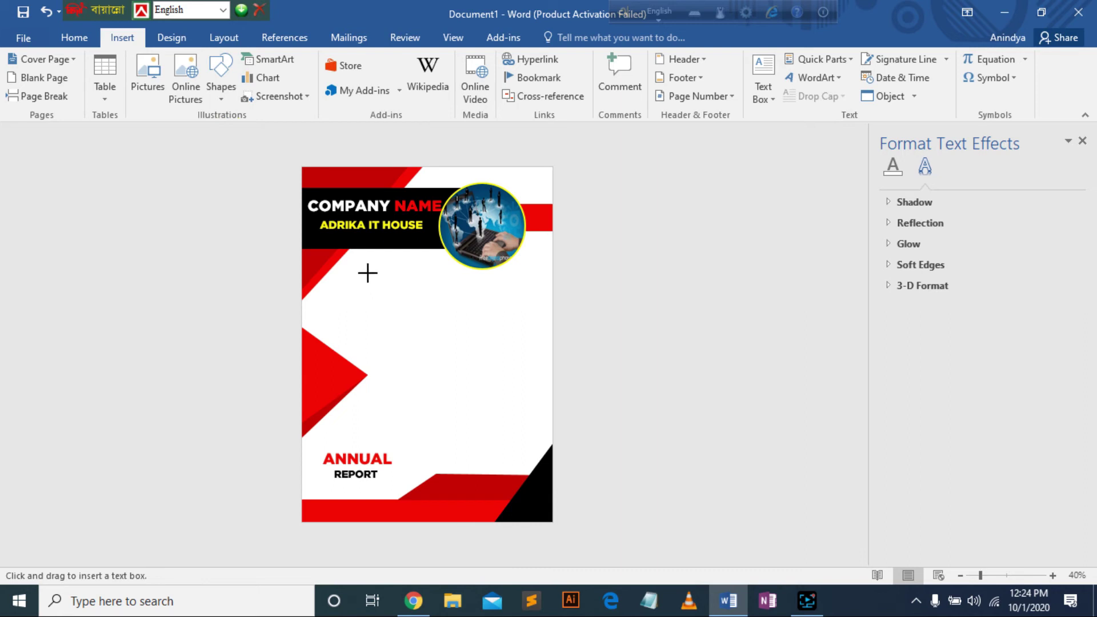
mouse_move(367, 272)
mouse_down()
mouse_move(513, 313)
mouse_move(504, 313)
mouse_up()
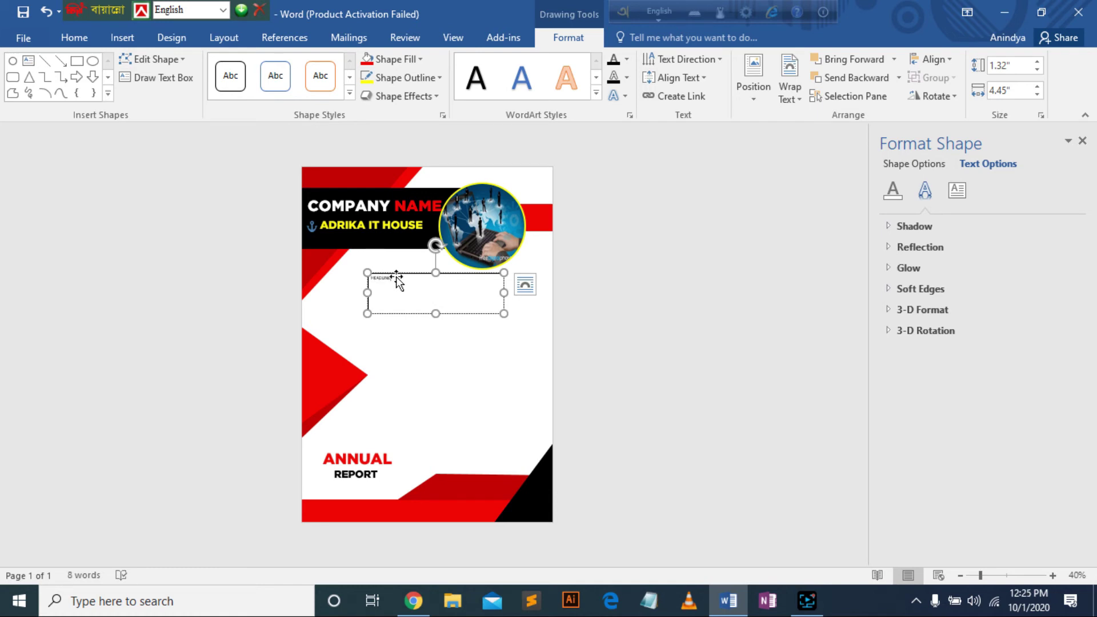
drag(392, 280, 361, 277)
- Set HEADLINE to 72 pt Gotham Black, then select the word LINE
double_click(381, 278)
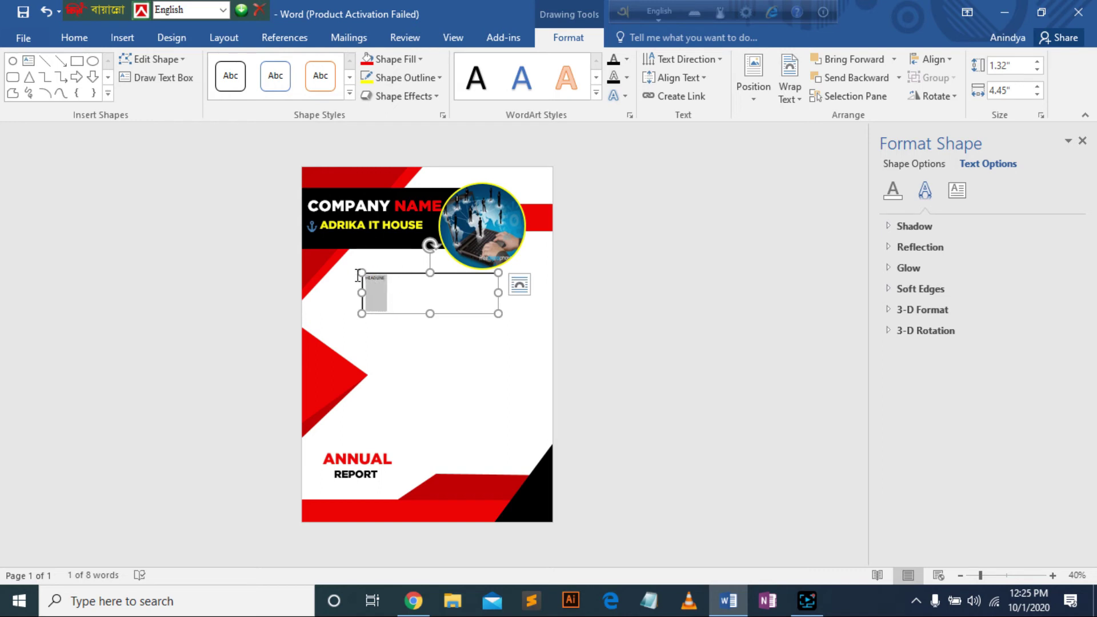
click(77, 37)
click(252, 66)
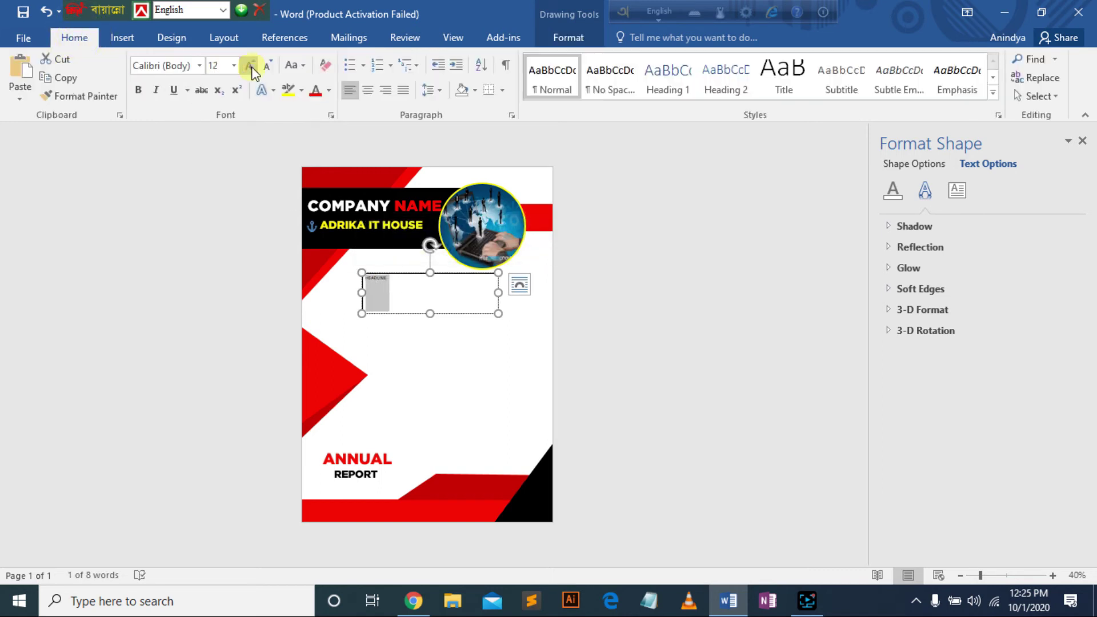
click(251, 66)
click(252, 66)
click(251, 66)
click(252, 66)
click(252, 66)
click(251, 65)
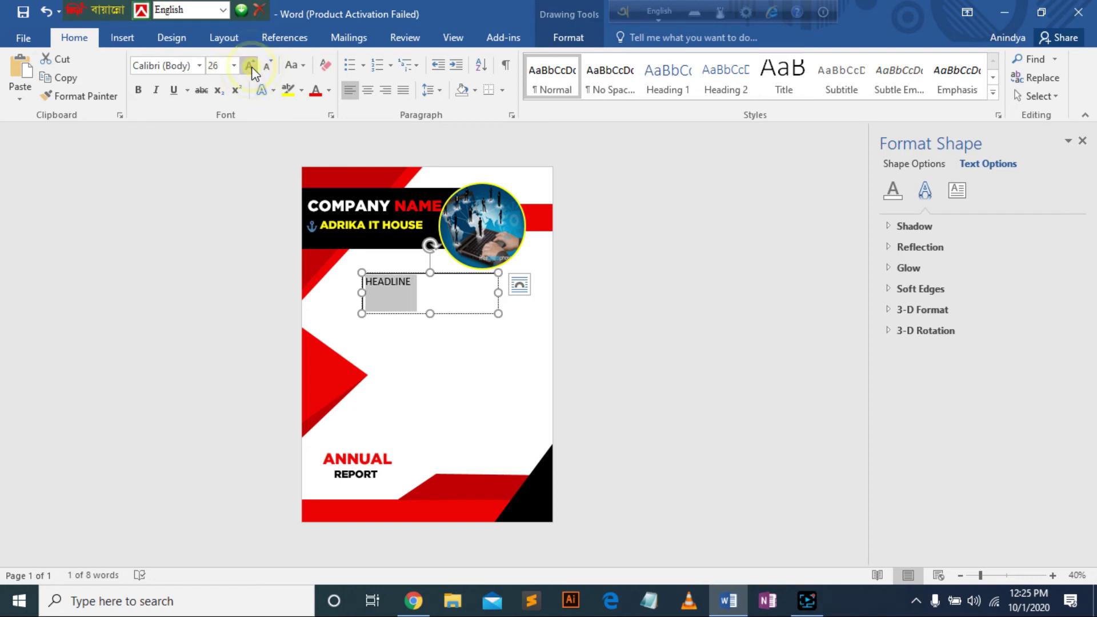
click(251, 66)
click(251, 66)
click(252, 66)
click(251, 66)
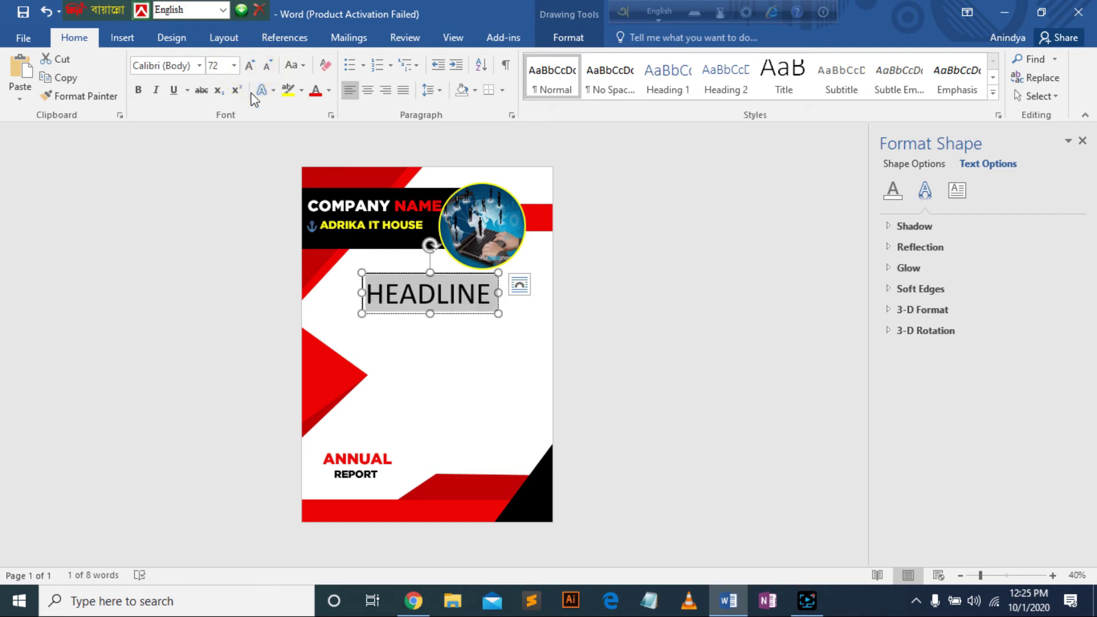
click(199, 65)
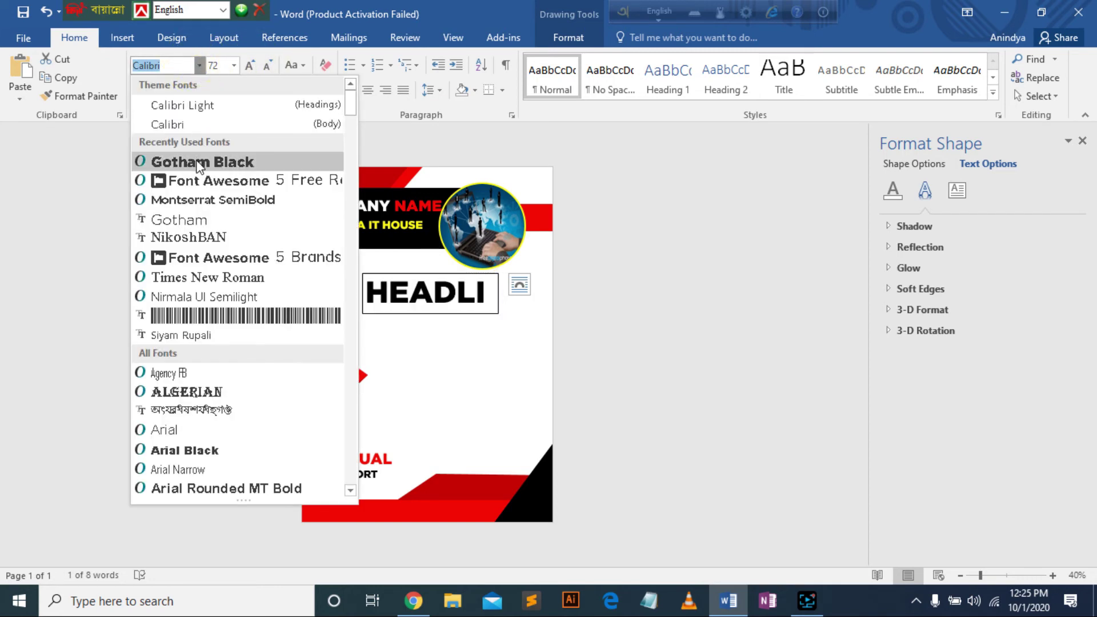
click(199, 162)
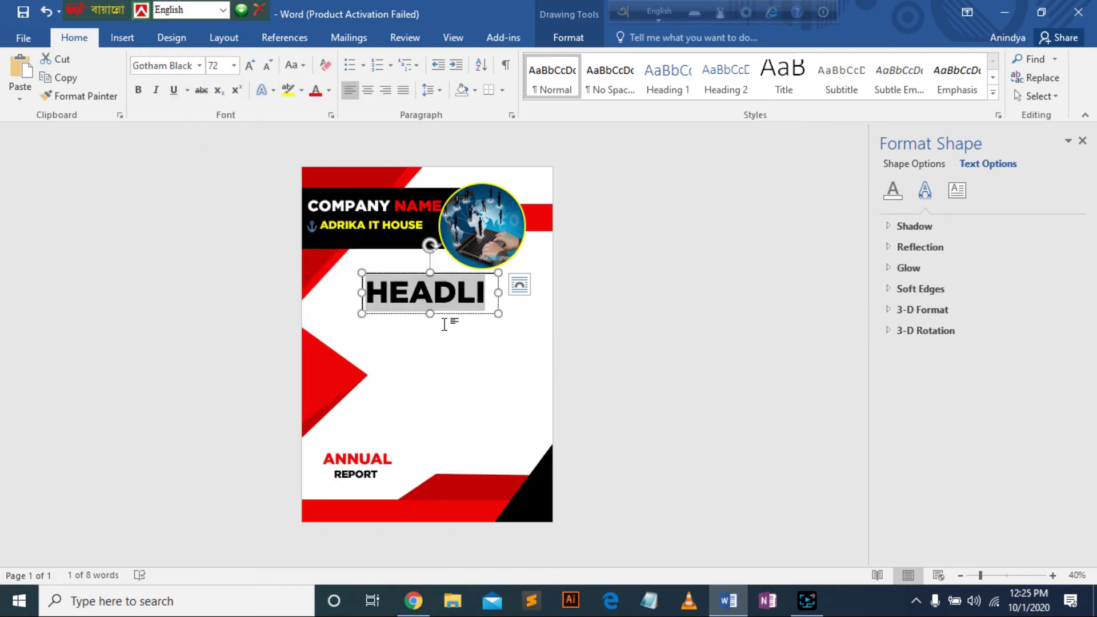
click(503, 313)
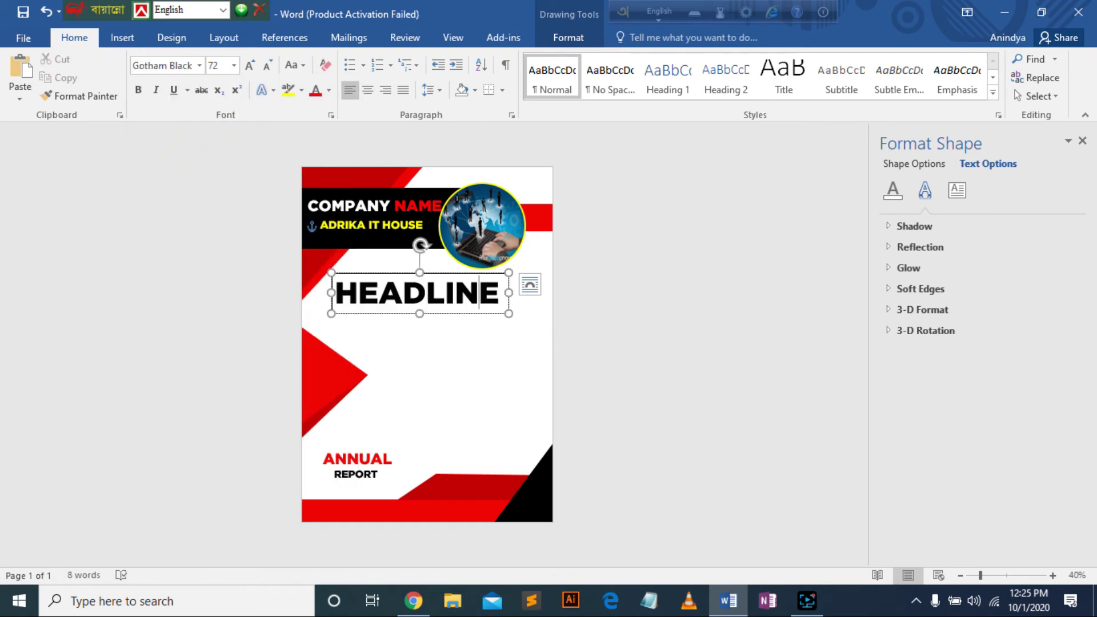
drag(428, 291, 499, 293)
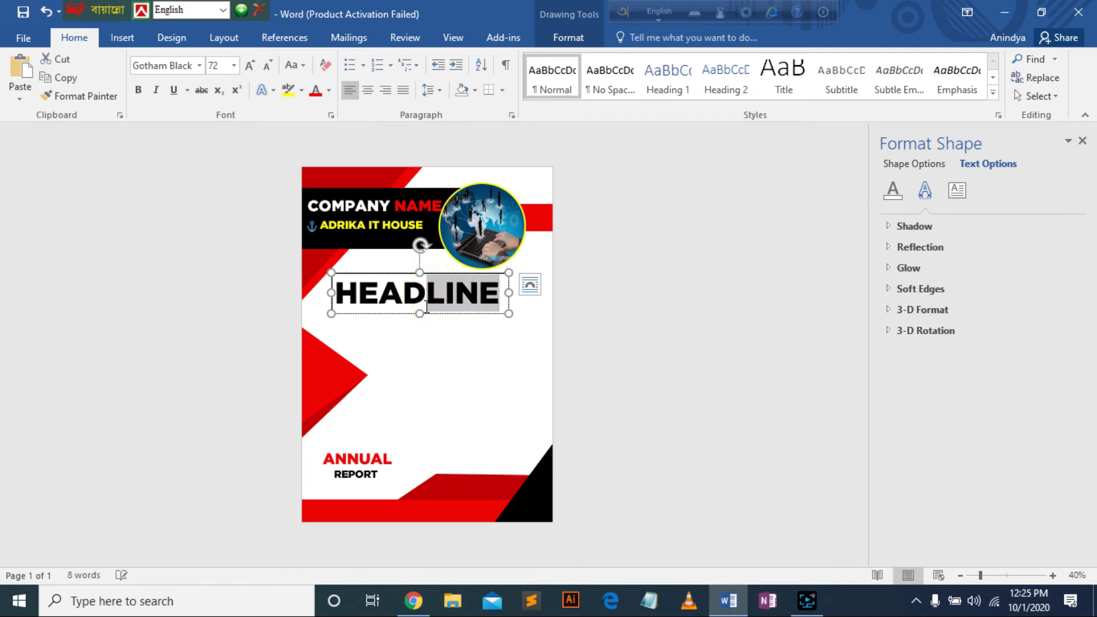
- Colour the word LINE in HEADLINE red
click(330, 89)
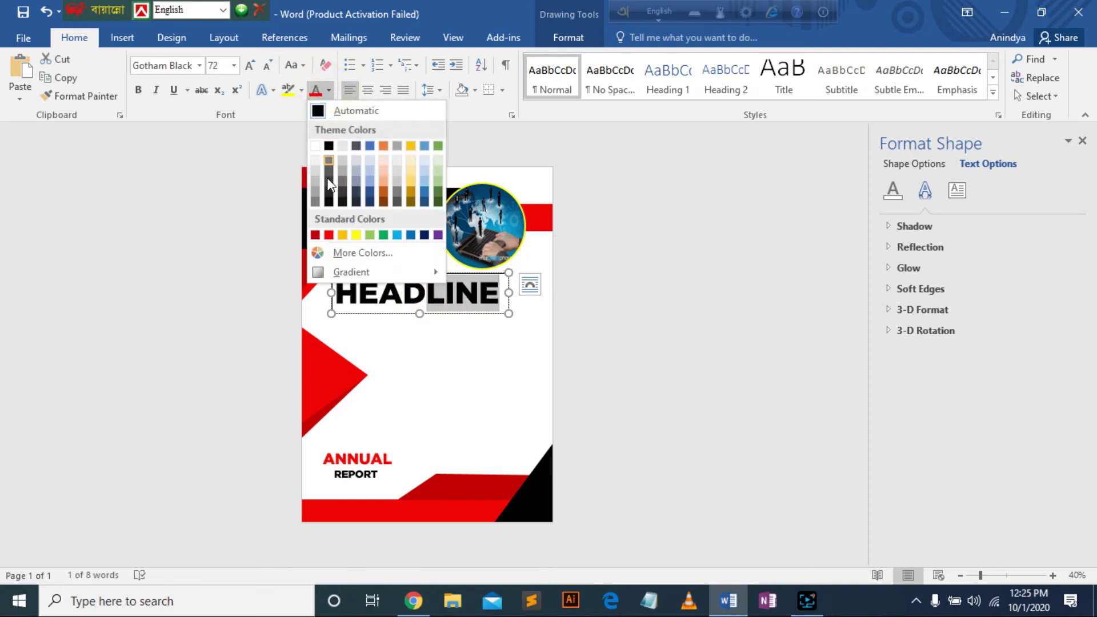
click(324, 235)
click(653, 338)
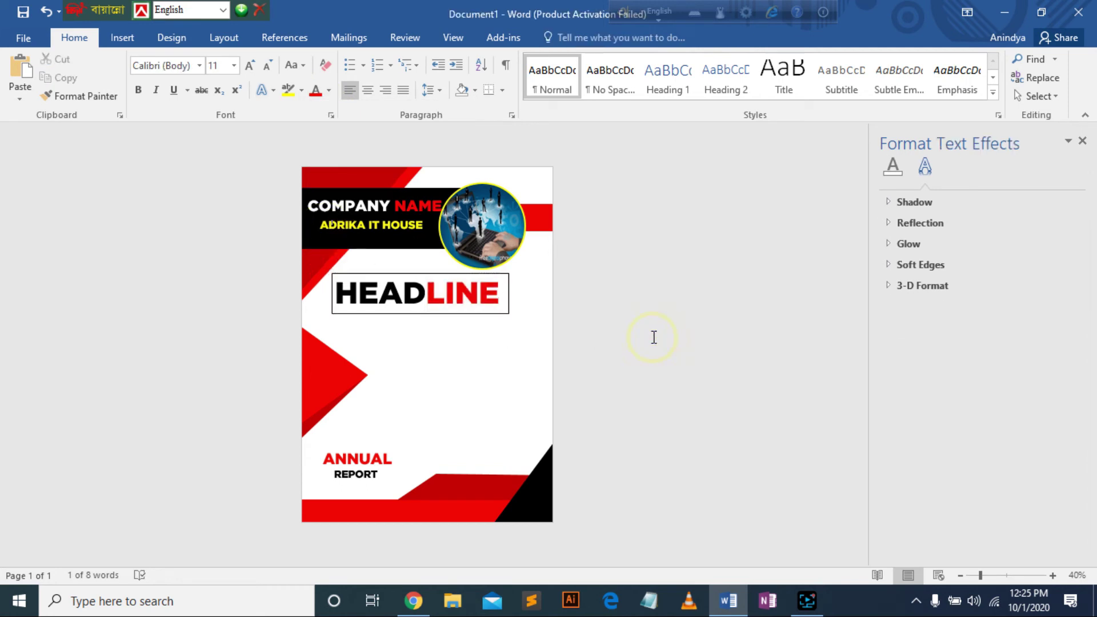
- Remove the headline box's outline and close the formatting side pane
click(502, 310)
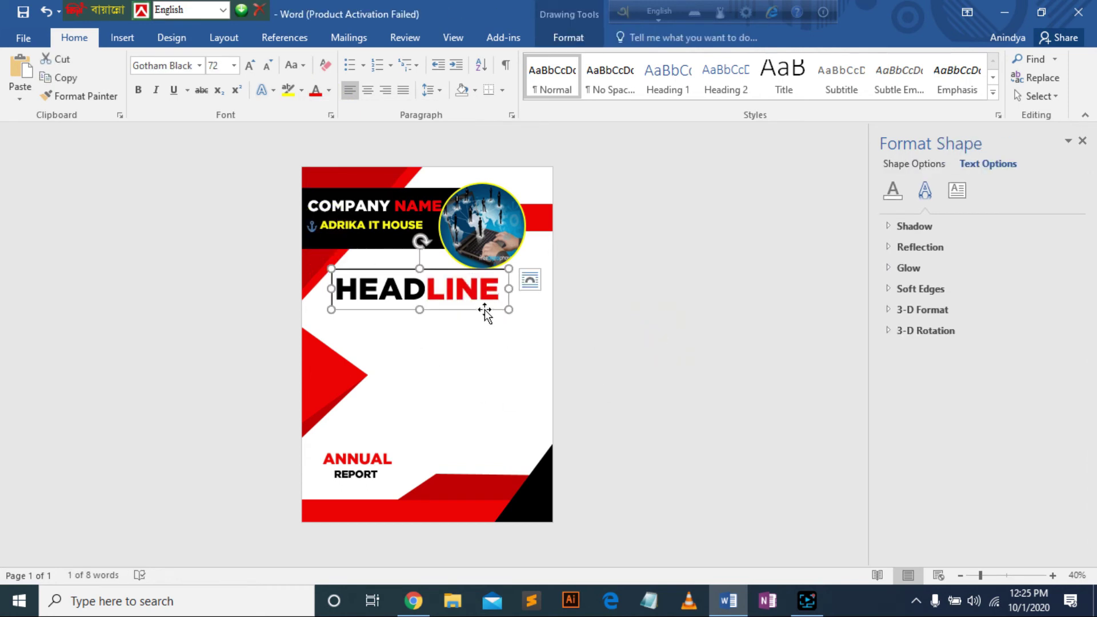
click(561, 45)
click(434, 78)
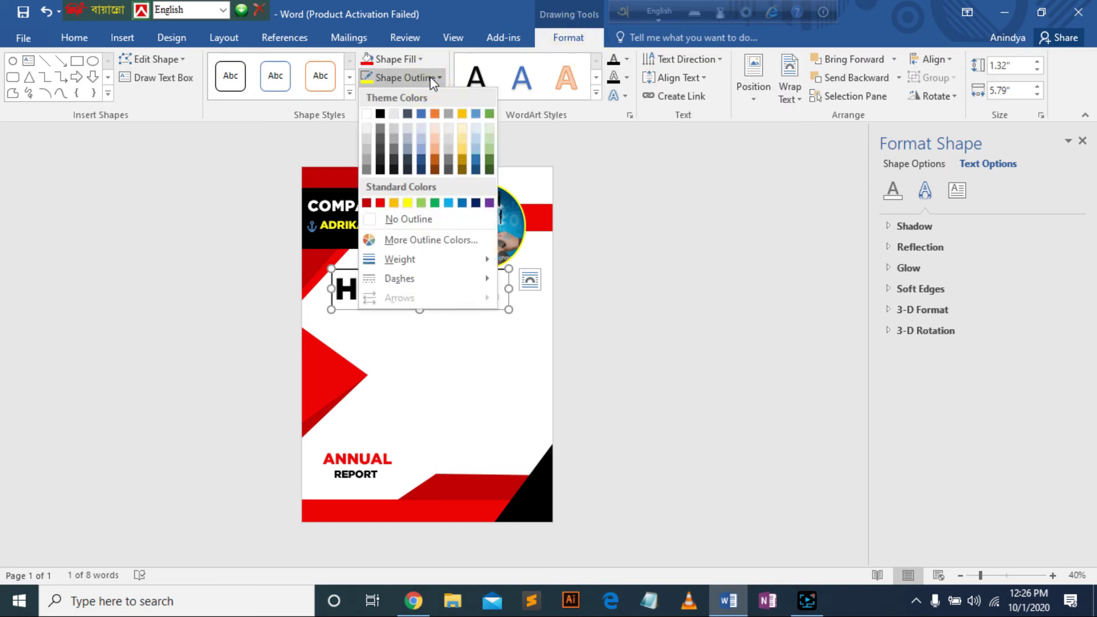
click(408, 219)
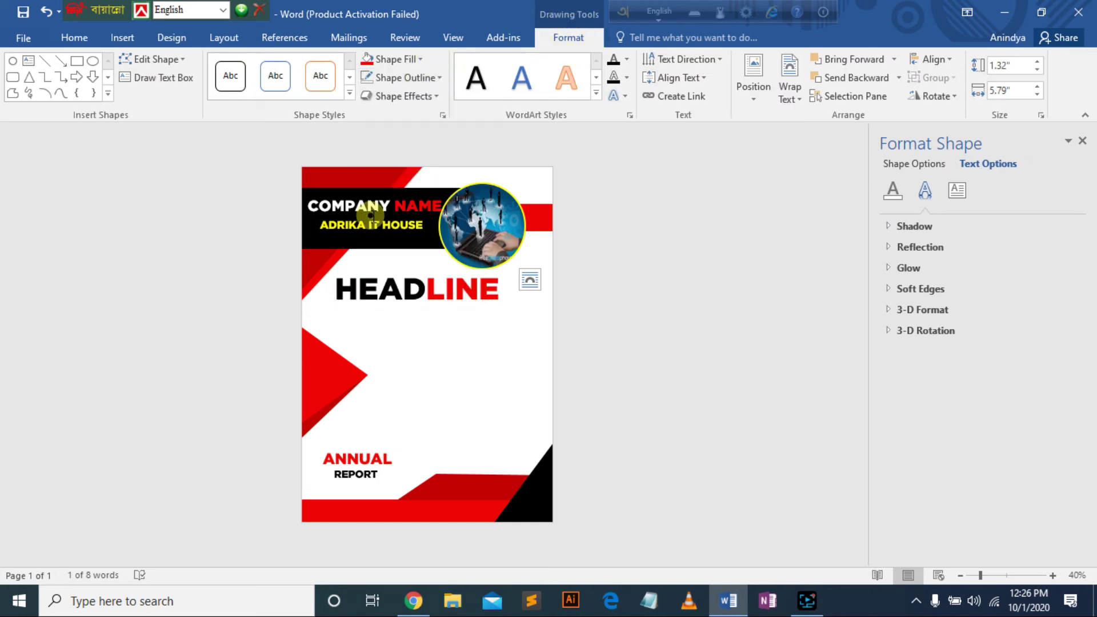
click(641, 300)
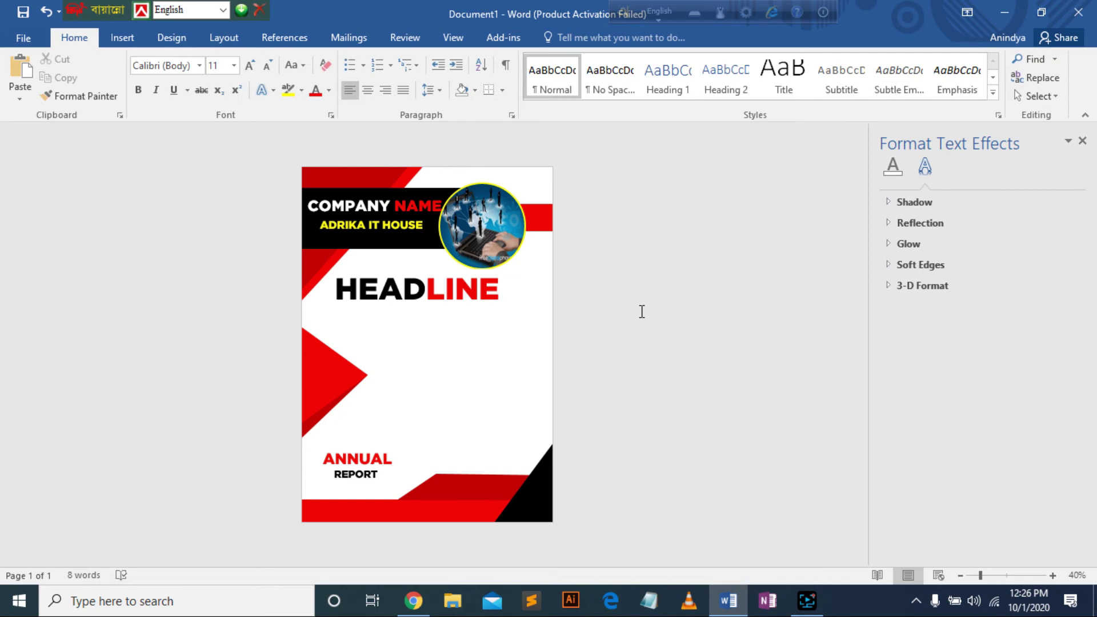
click(1084, 142)
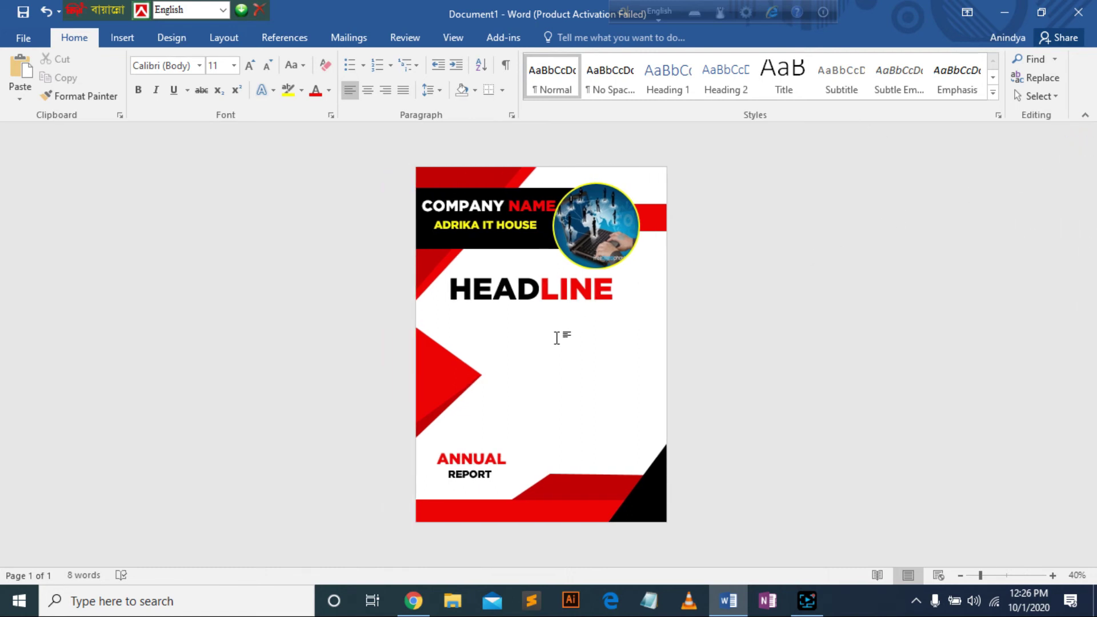
- Draw a text box under HEADLINE and widen it to 5.58 inches
click(132, 37)
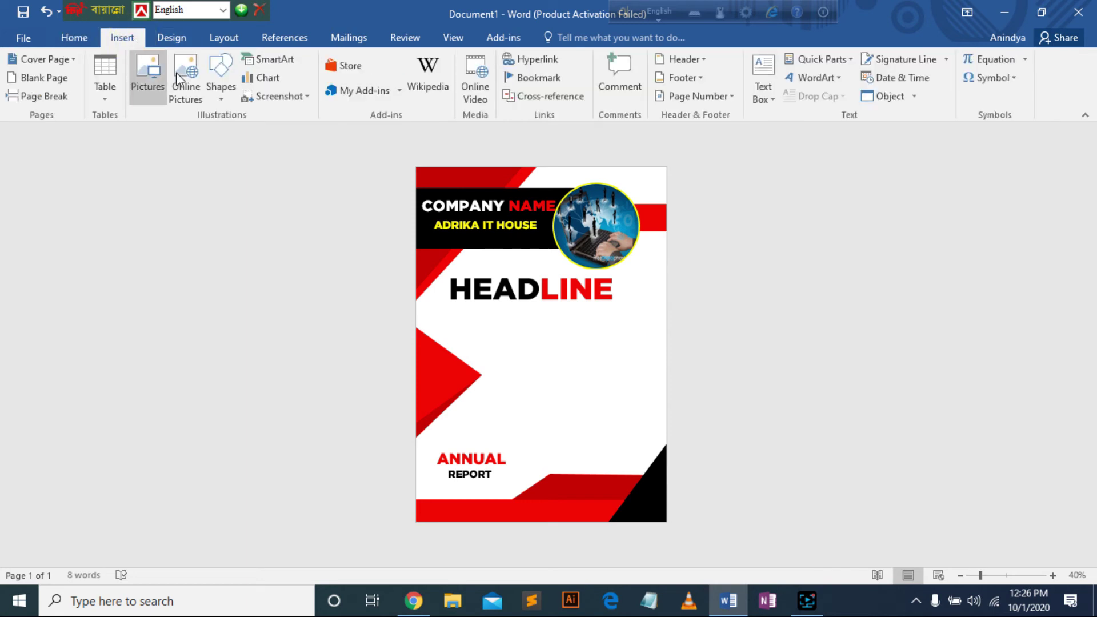
click(219, 95)
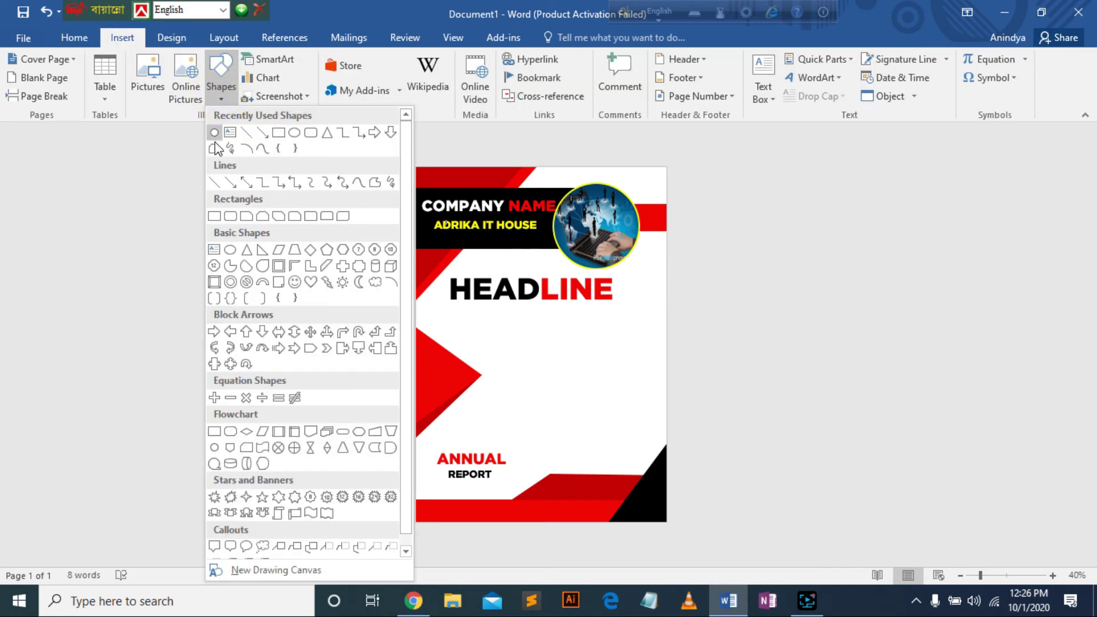
click(230, 133)
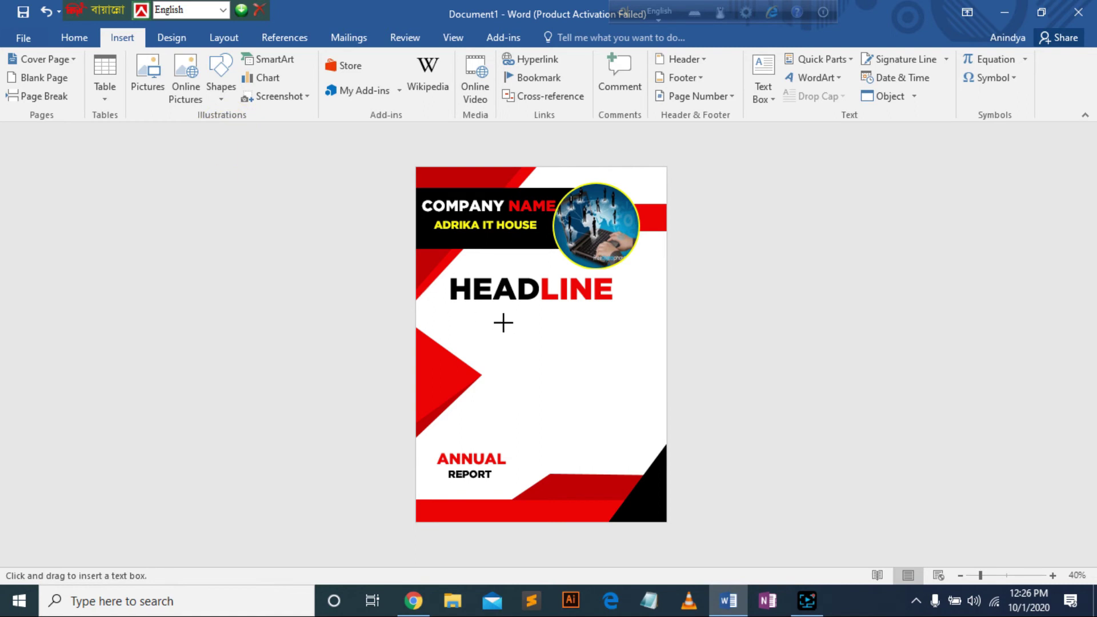
mouse_move(509, 322)
mouse_down()
mouse_move(617, 392)
mouse_move(639, 375)
mouse_up()
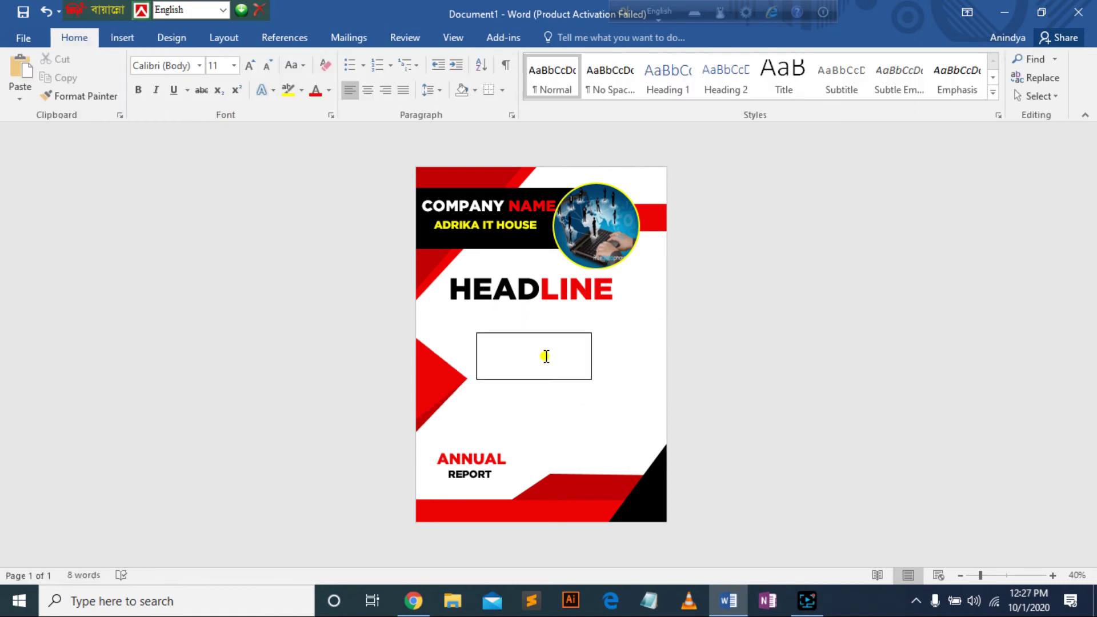
click(546, 357)
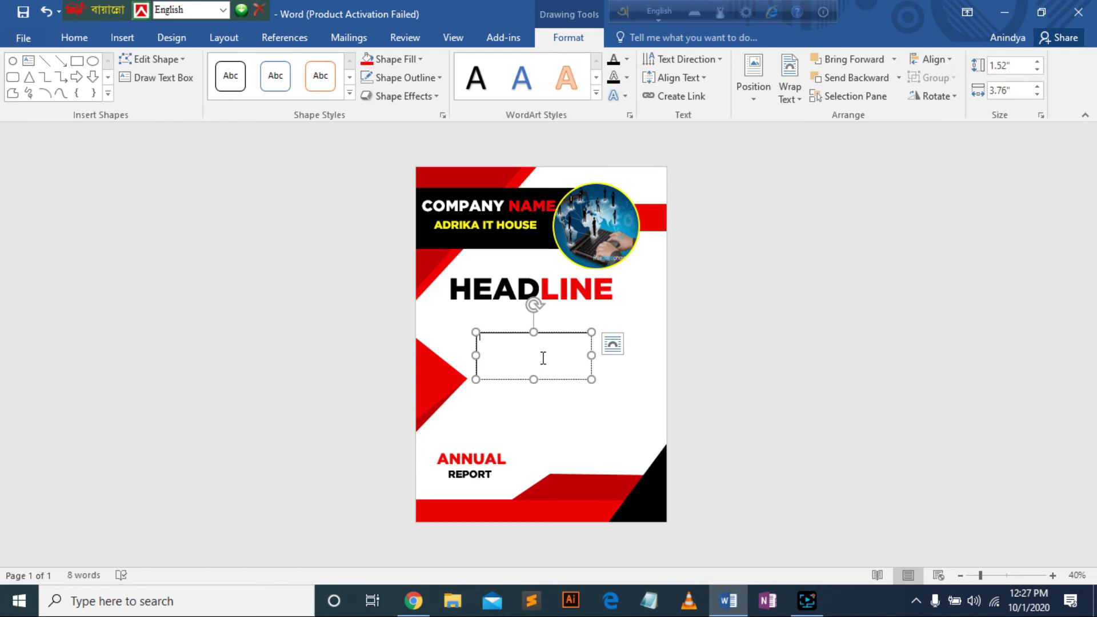
drag(551, 331, 552, 312)
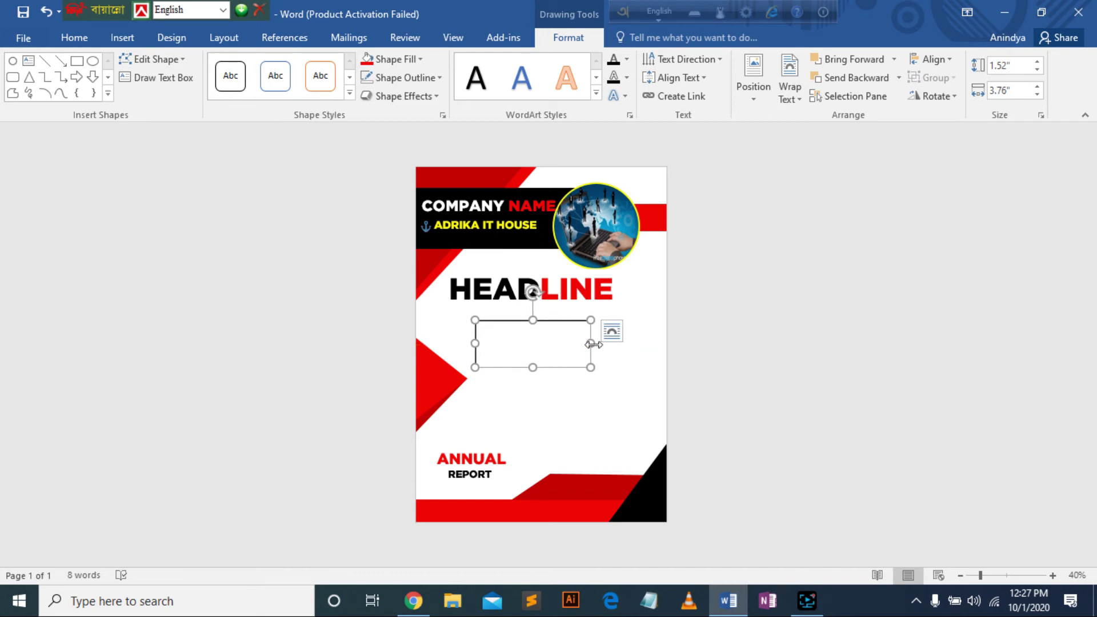
drag(590, 344, 636, 343)
drag(475, 344, 465, 343)
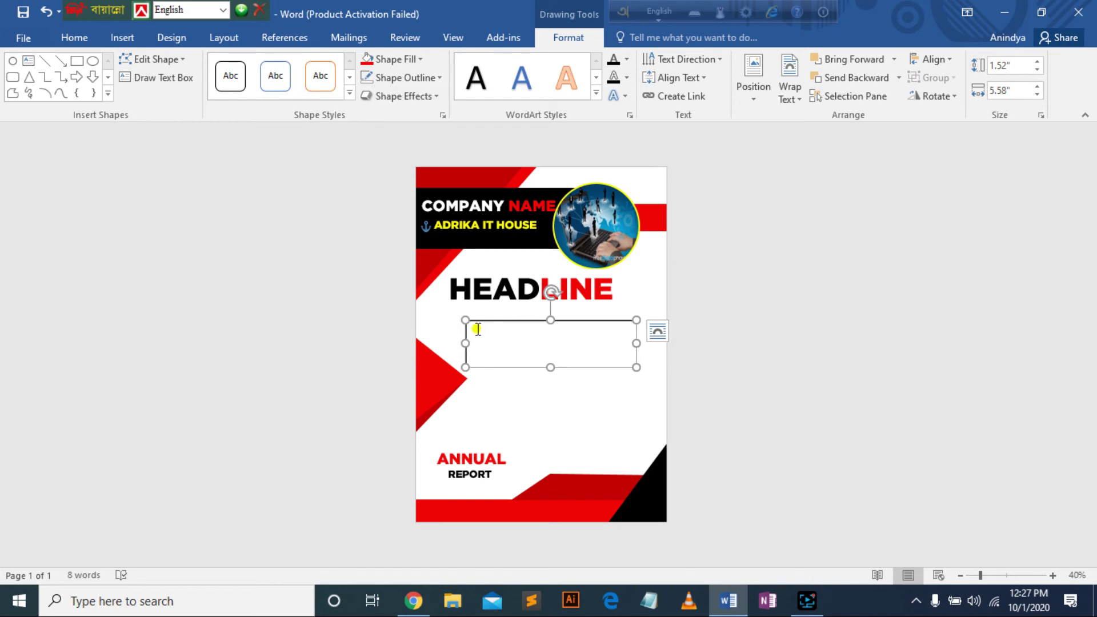
click(478, 329)
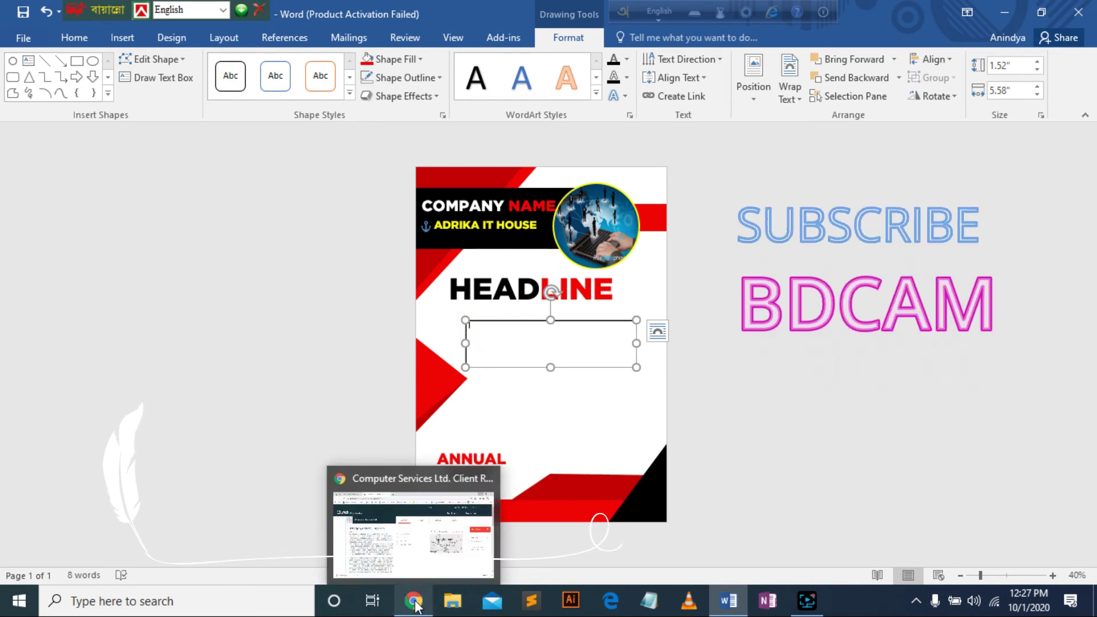
- Select the first description paragraph on the Clutch profile and return to Word
click(415, 602)
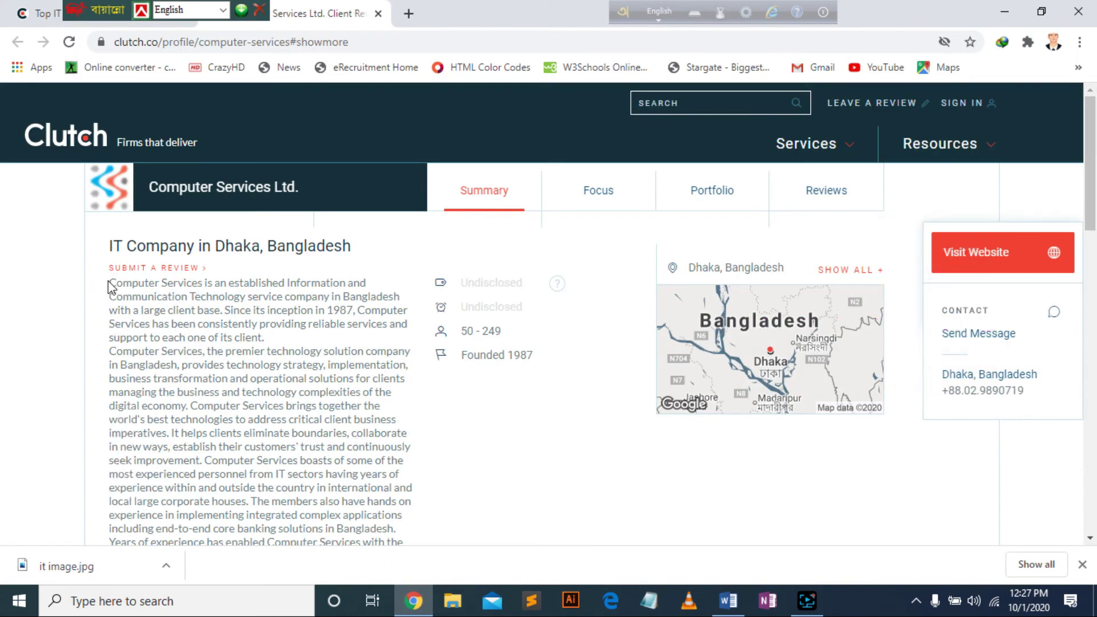
drag(111, 281, 266, 341)
key(ctrl+c)
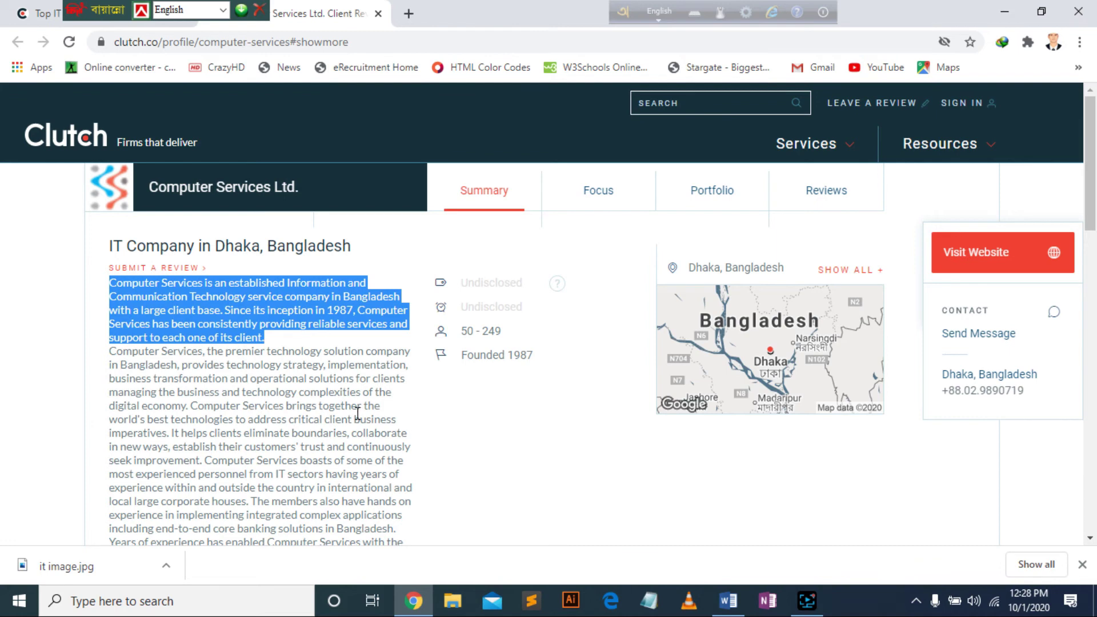
click(729, 600)
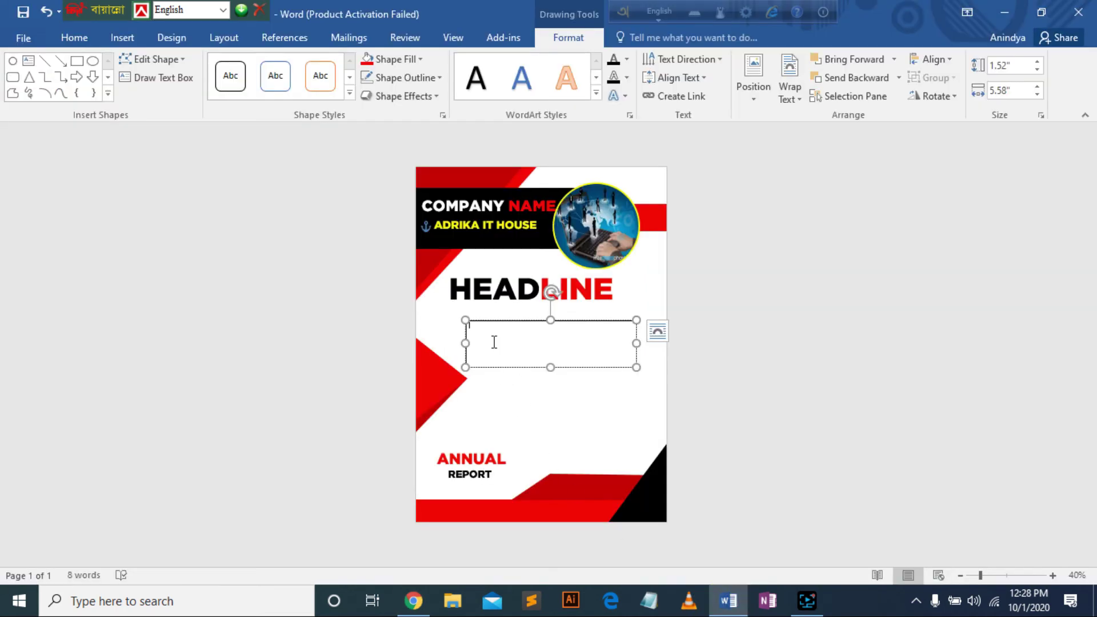
- Paste the description and format it as 16 pt black Montserrat SemiBold
key(ctrl+v)
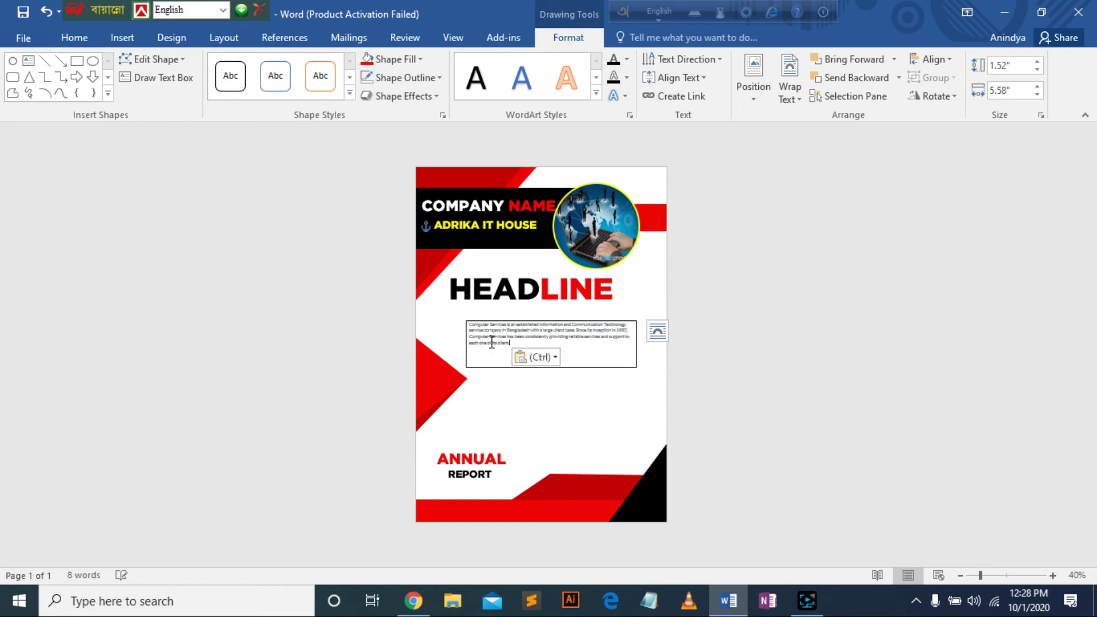
click(466, 320)
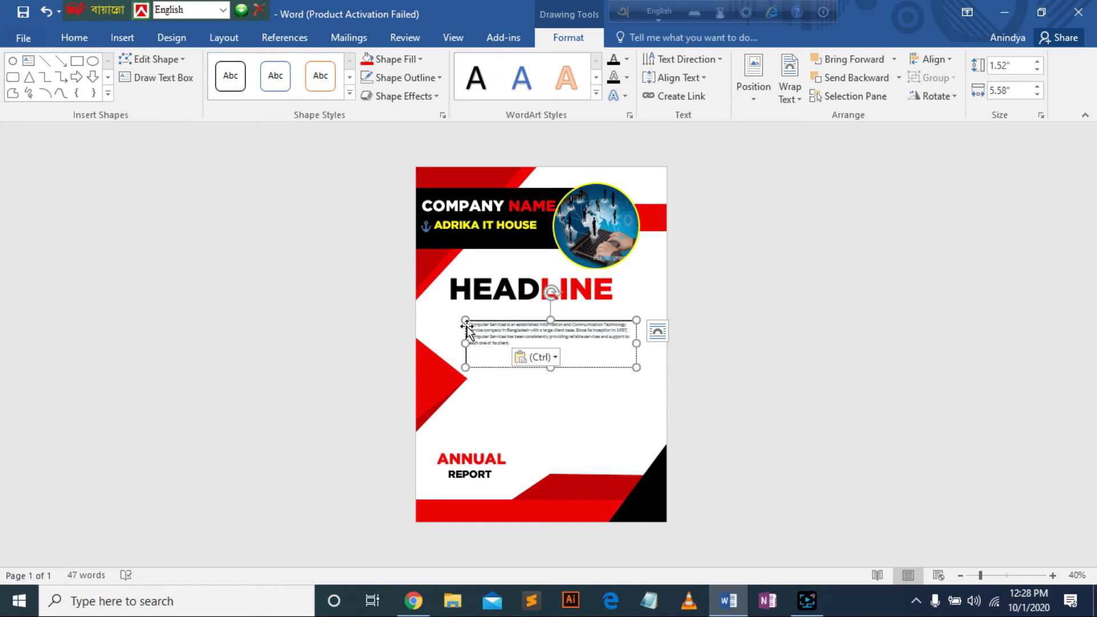
key(ctrl+a)
click(85, 38)
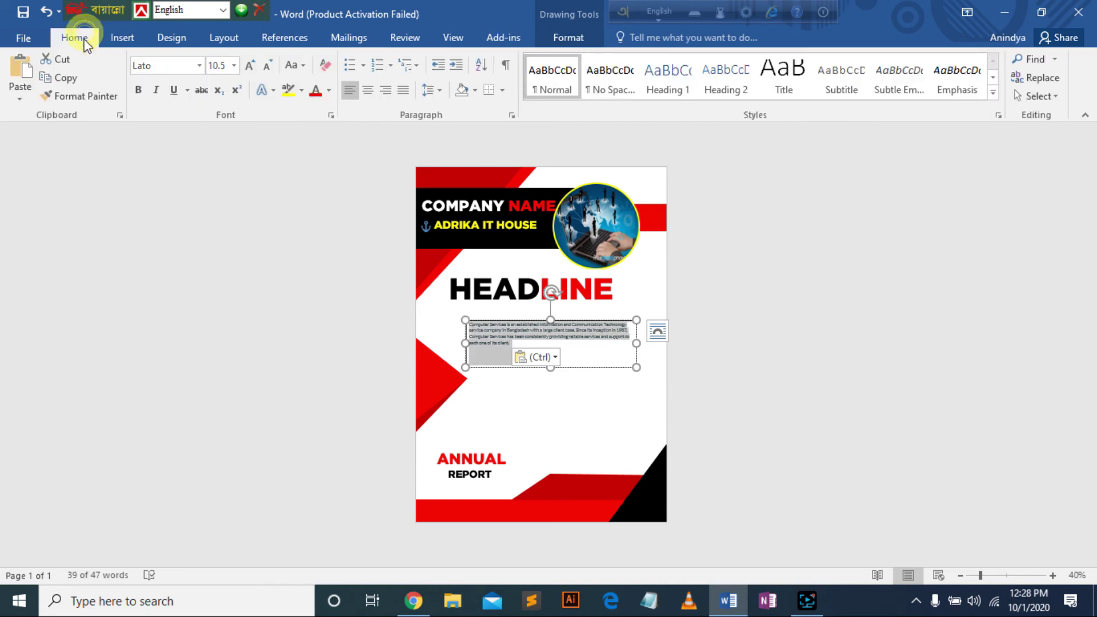
click(250, 65)
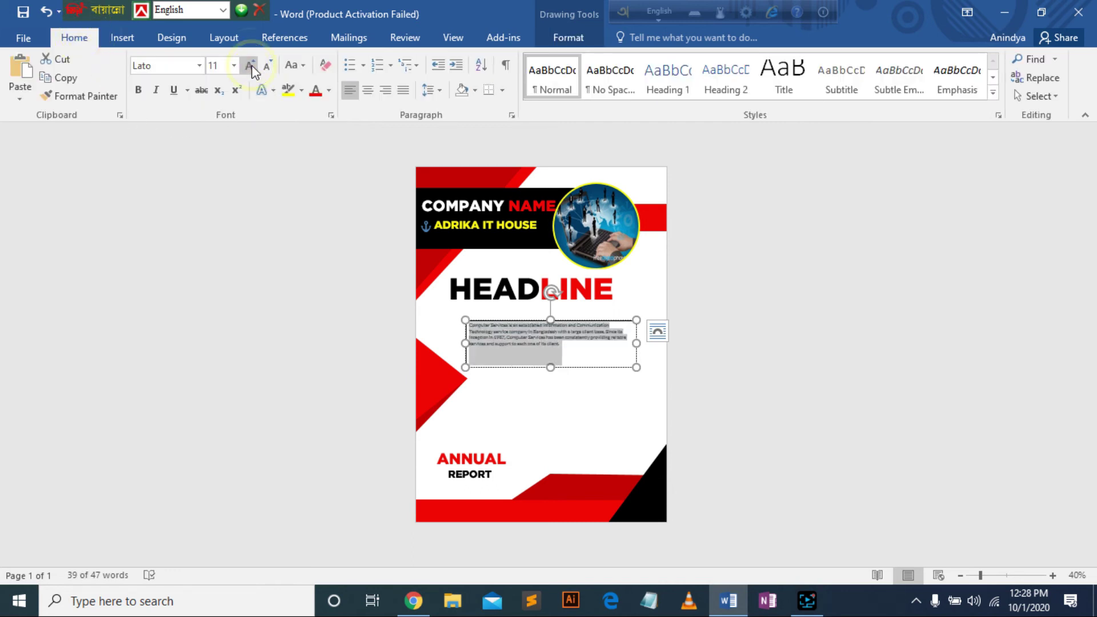
click(250, 66)
click(249, 65)
click(250, 65)
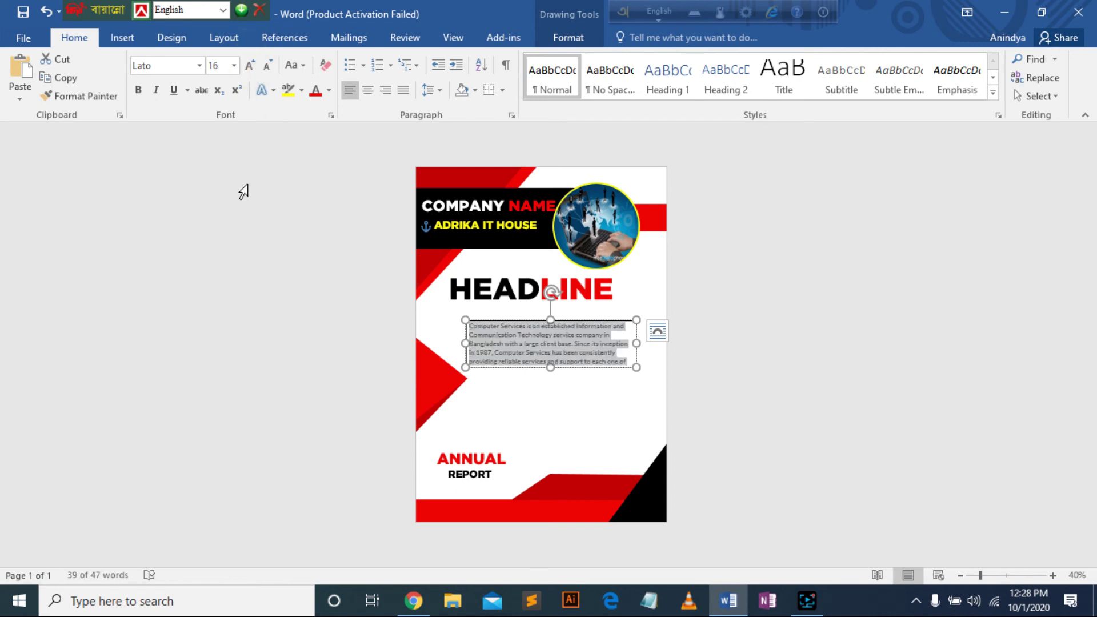
click(201, 65)
click(200, 65)
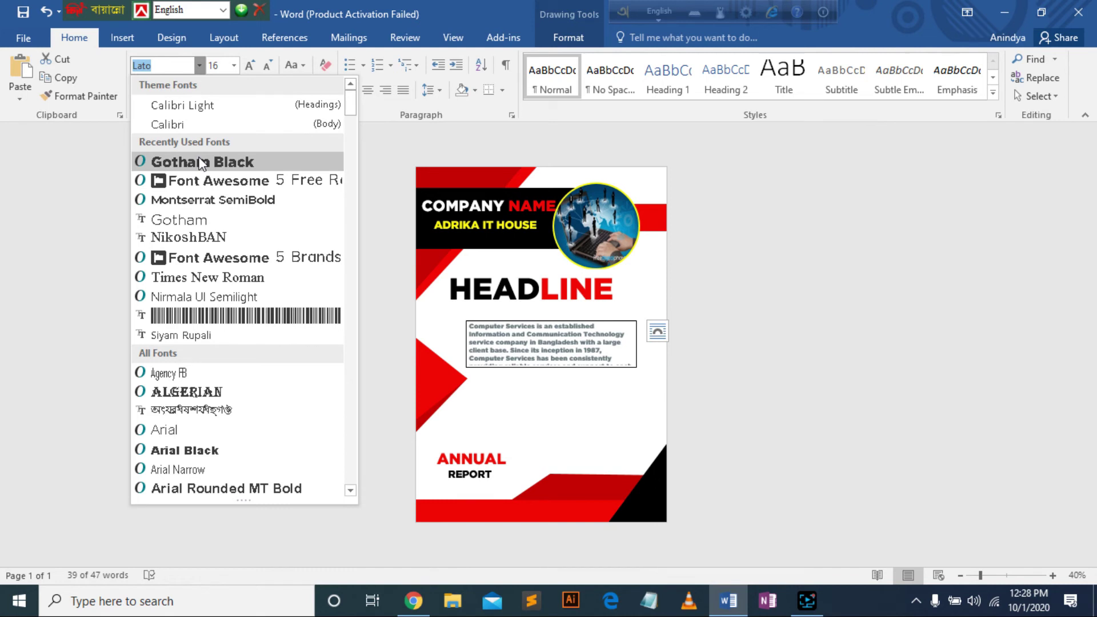
click(215, 200)
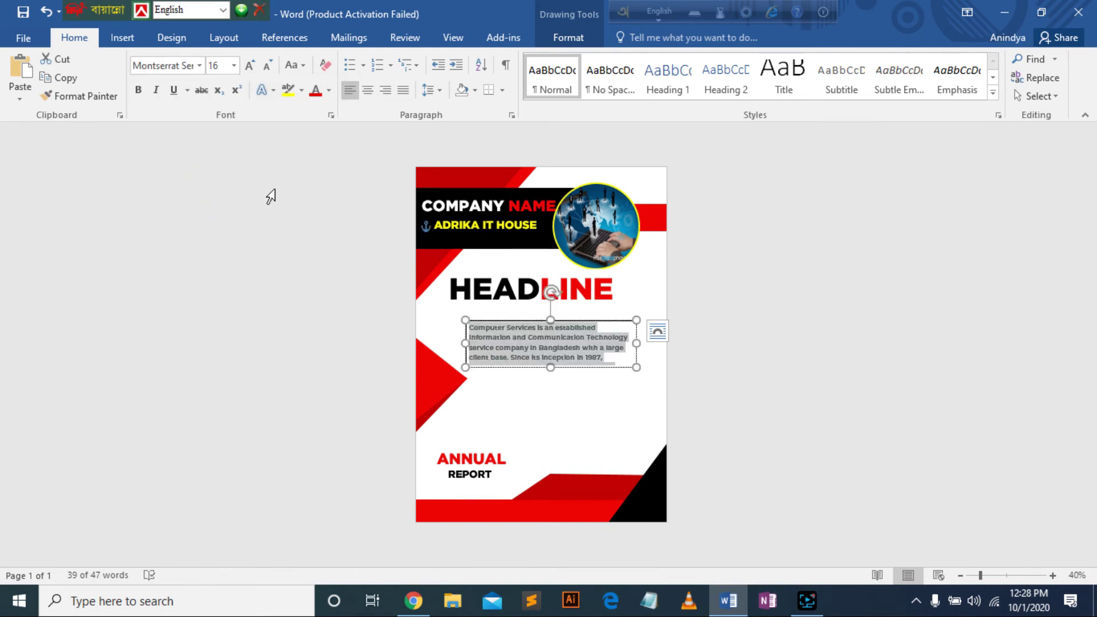
click(329, 91)
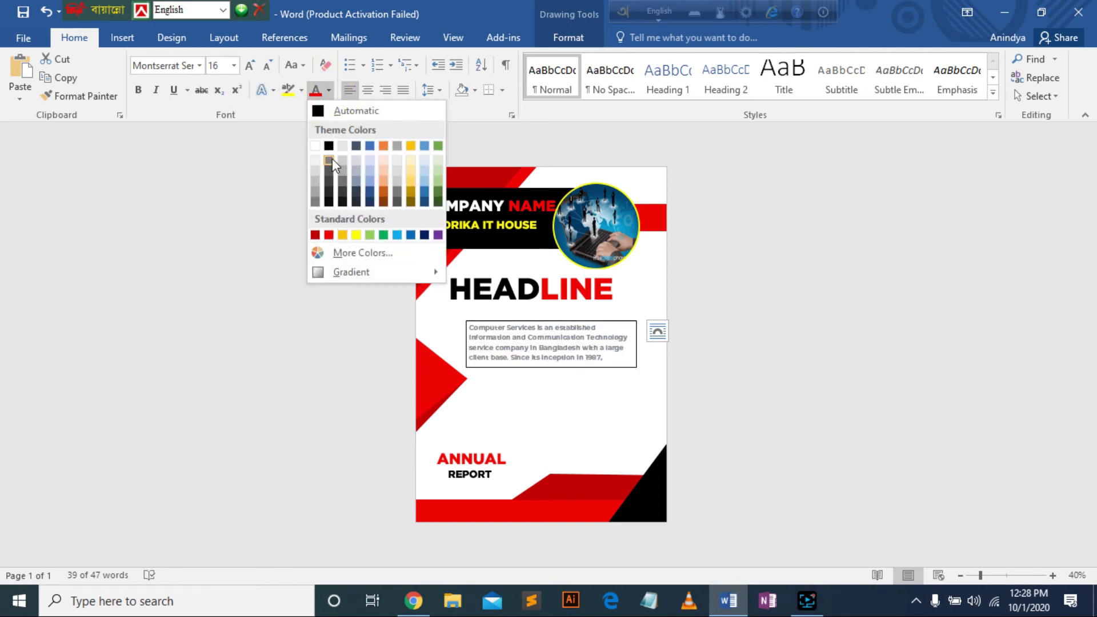
click(328, 145)
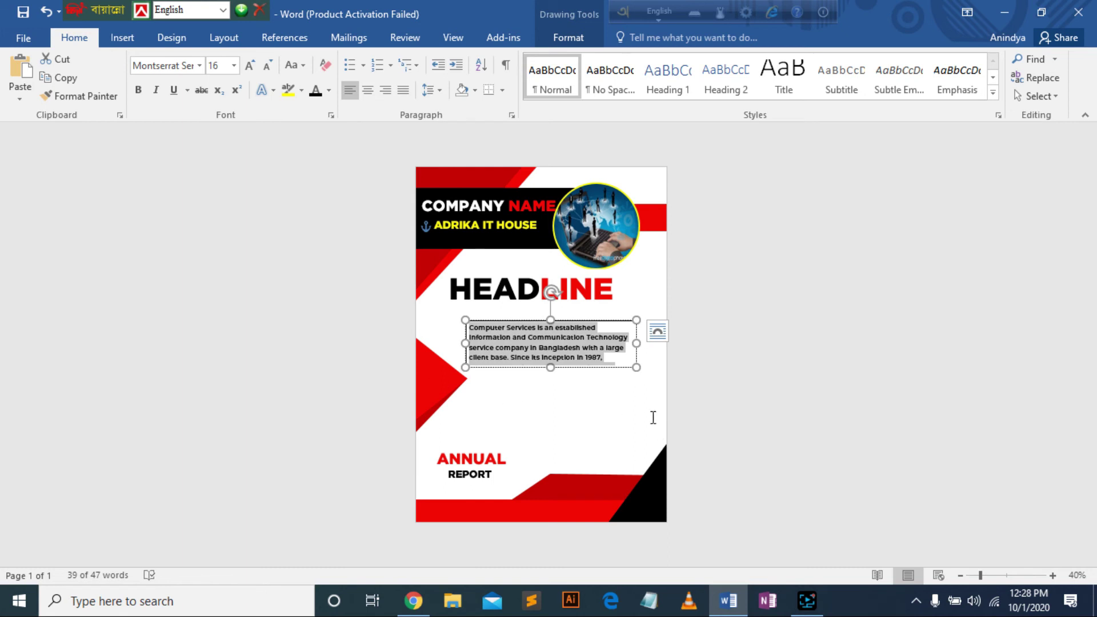
- Remove the outline from the body text box
scroll(628, 409, up, 1)
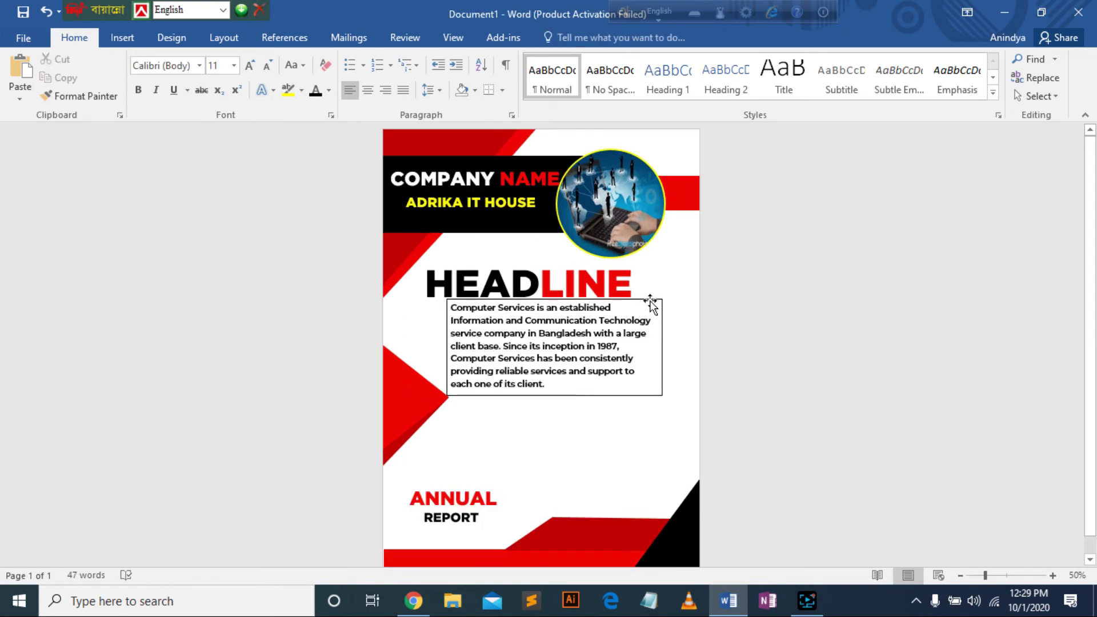
click(646, 298)
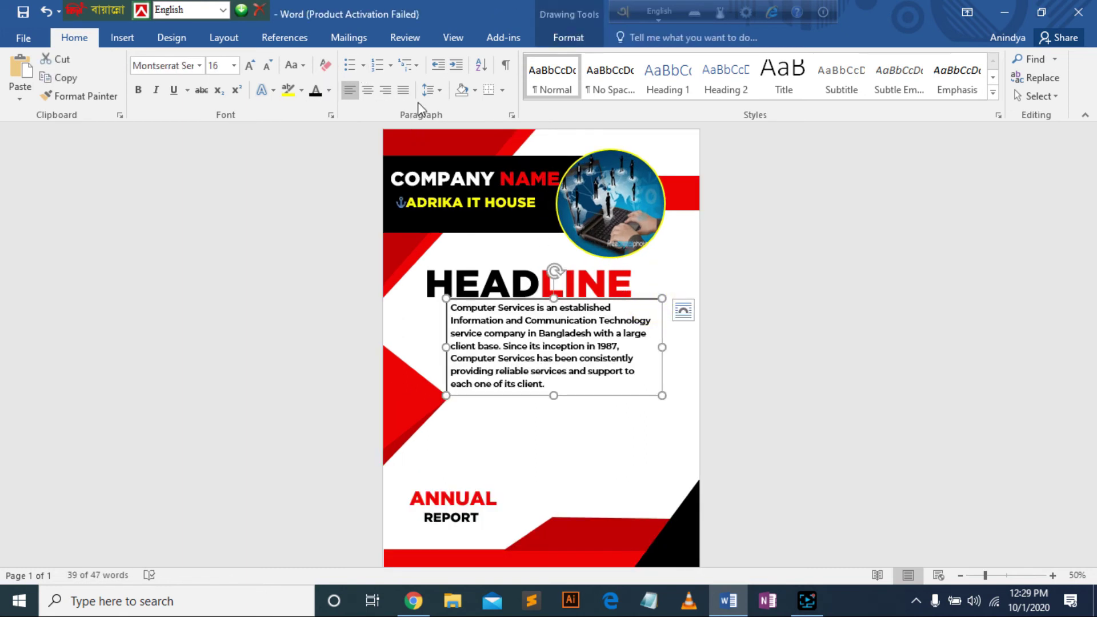
click(567, 38)
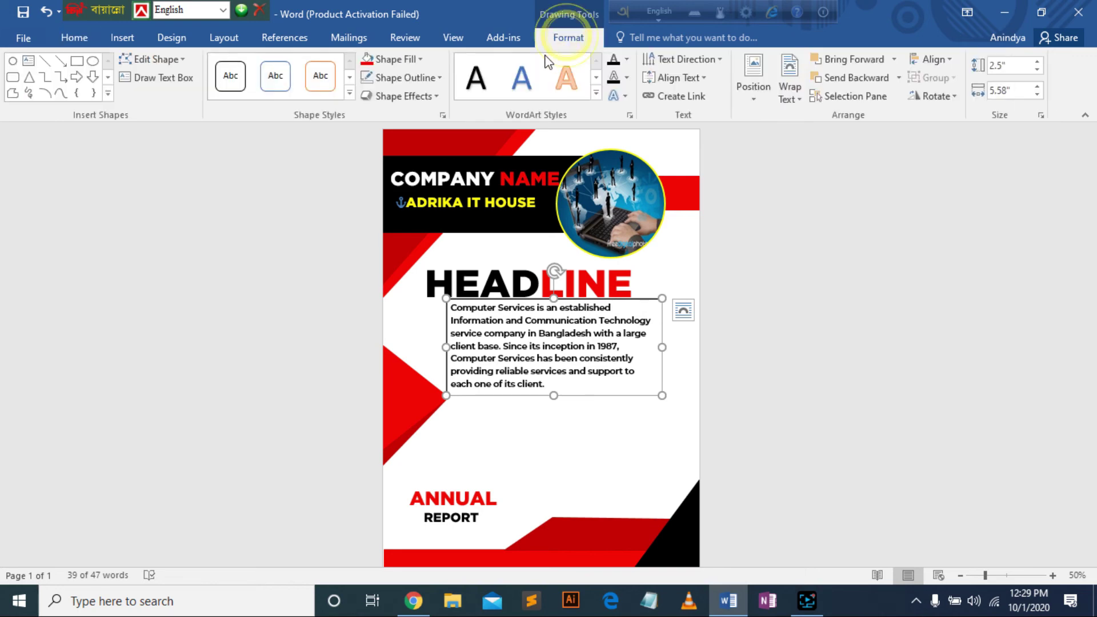
click(440, 76)
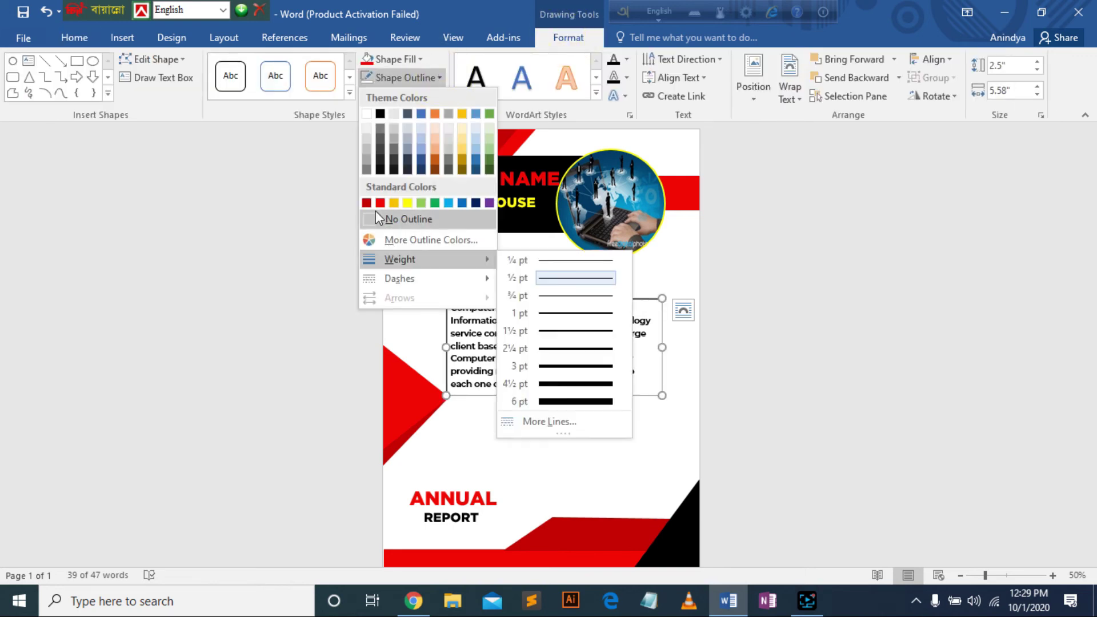
click(375, 219)
triple_click(269, 236)
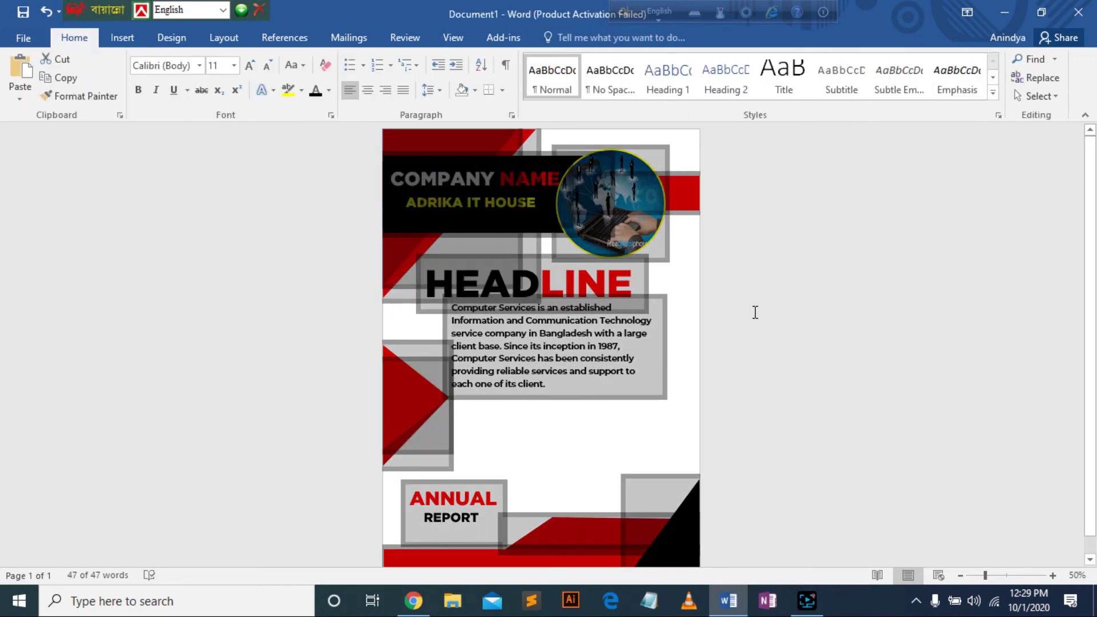
click(764, 308)
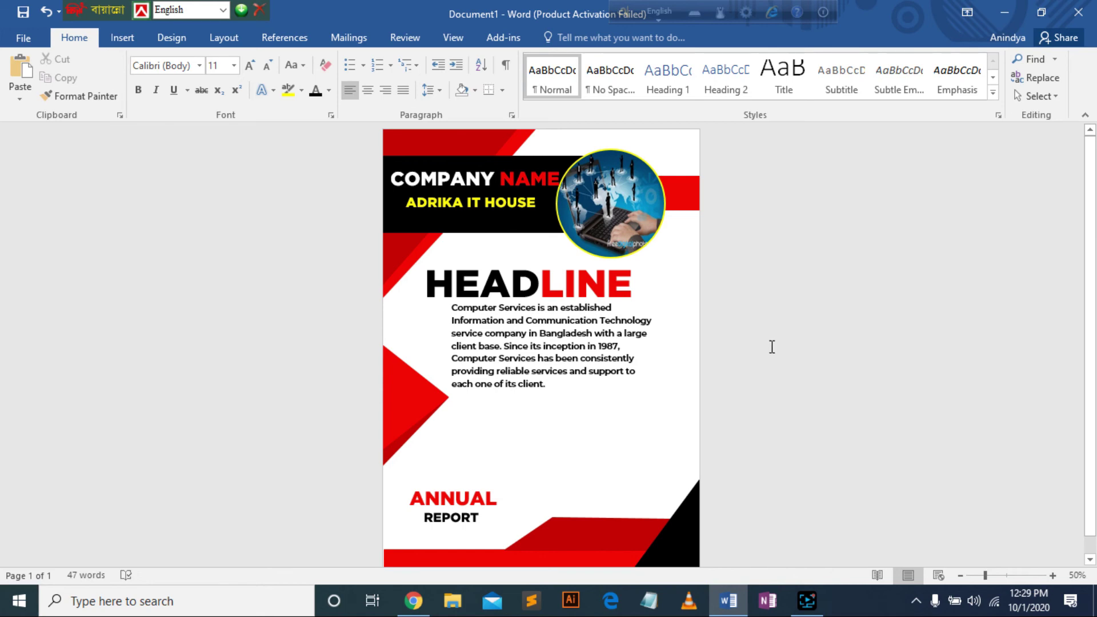
- Draw a small square below the paragraph and fill it with the phone picture
click(125, 41)
click(220, 94)
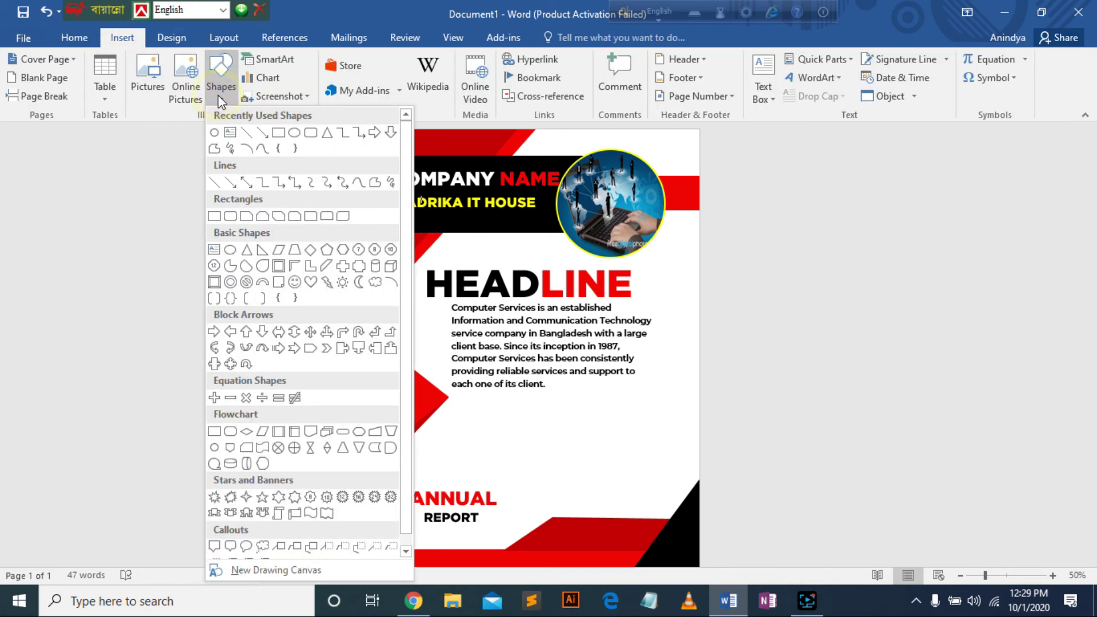
click(278, 133)
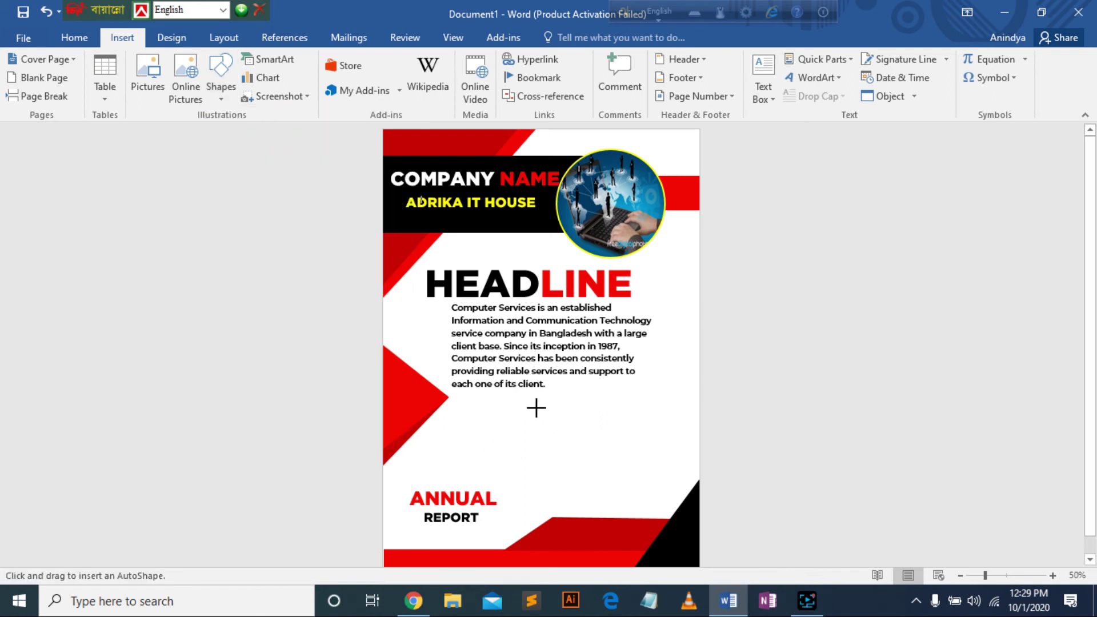
drag(537, 408, 550, 421)
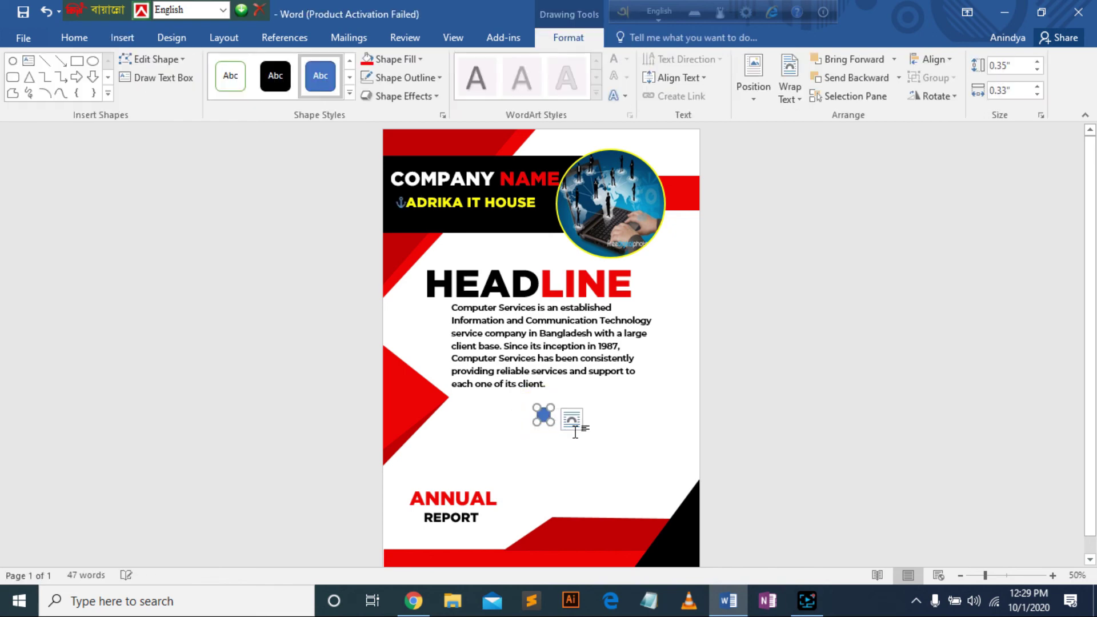
right_click(545, 415)
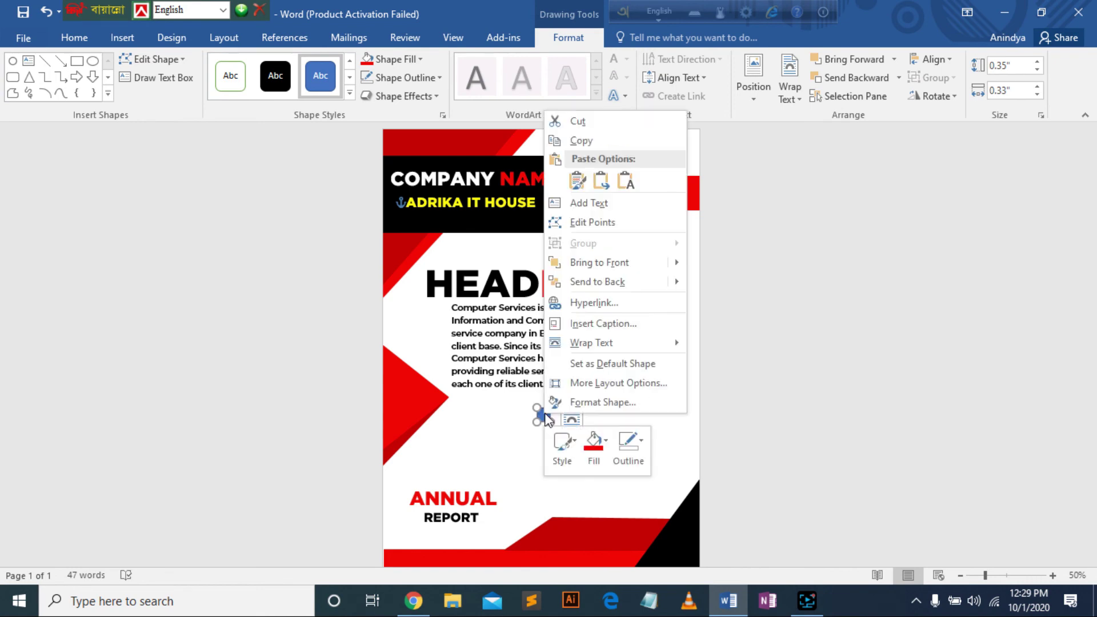
click(603, 402)
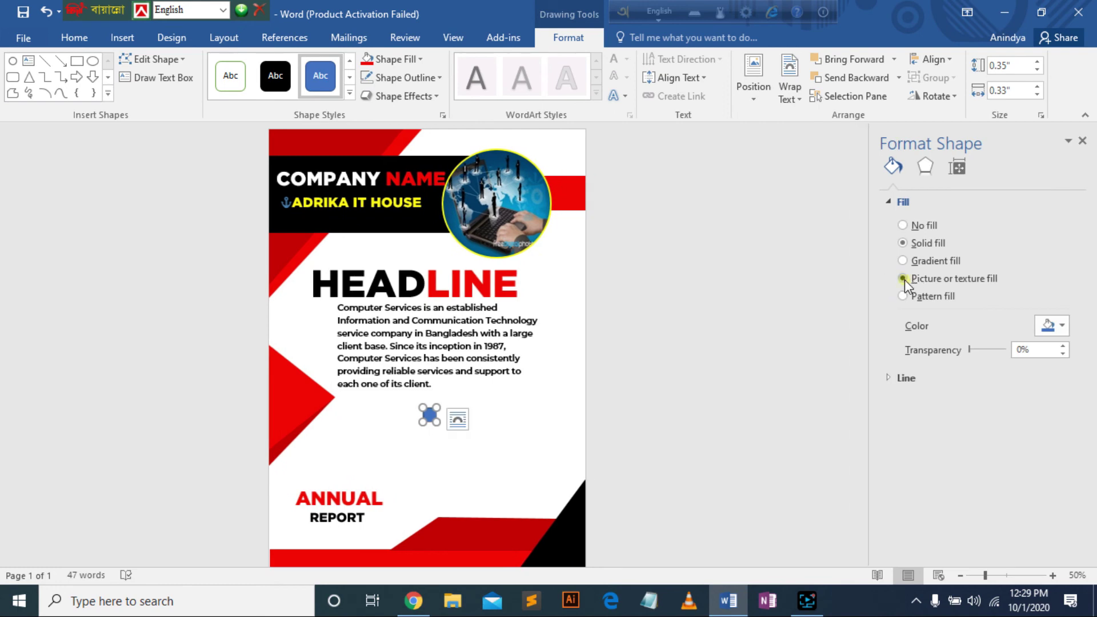
click(904, 279)
click(921, 342)
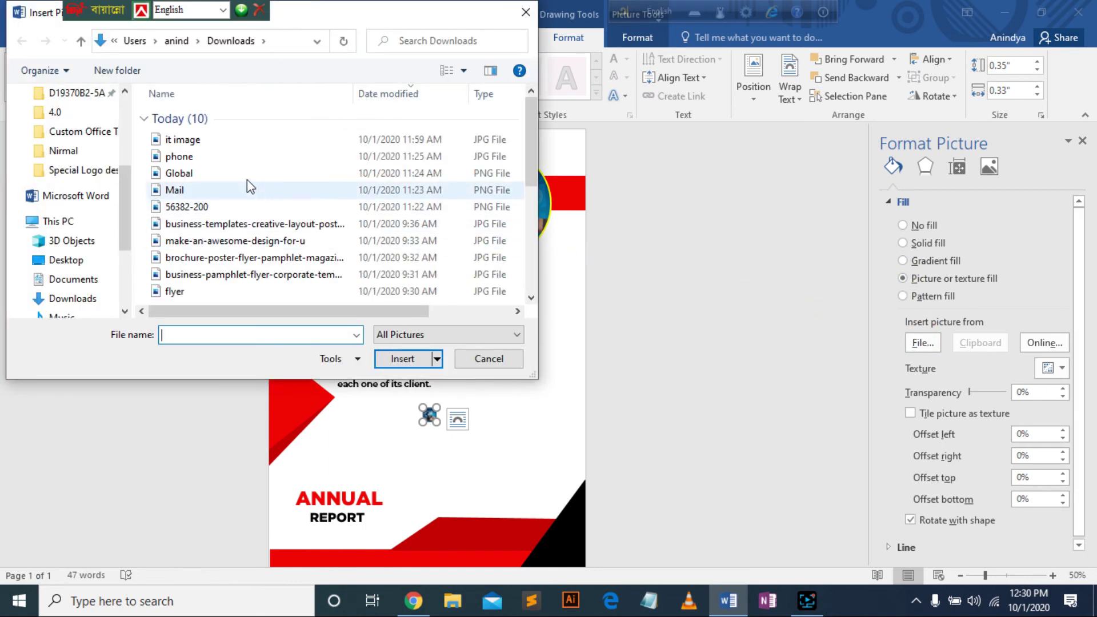
click(209, 163)
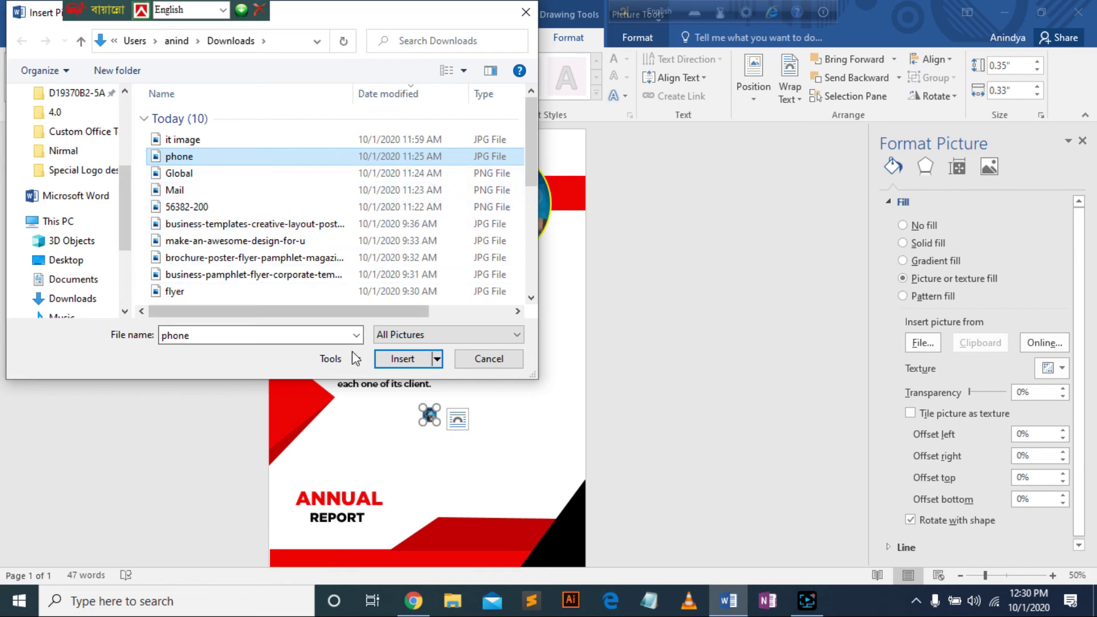
click(394, 360)
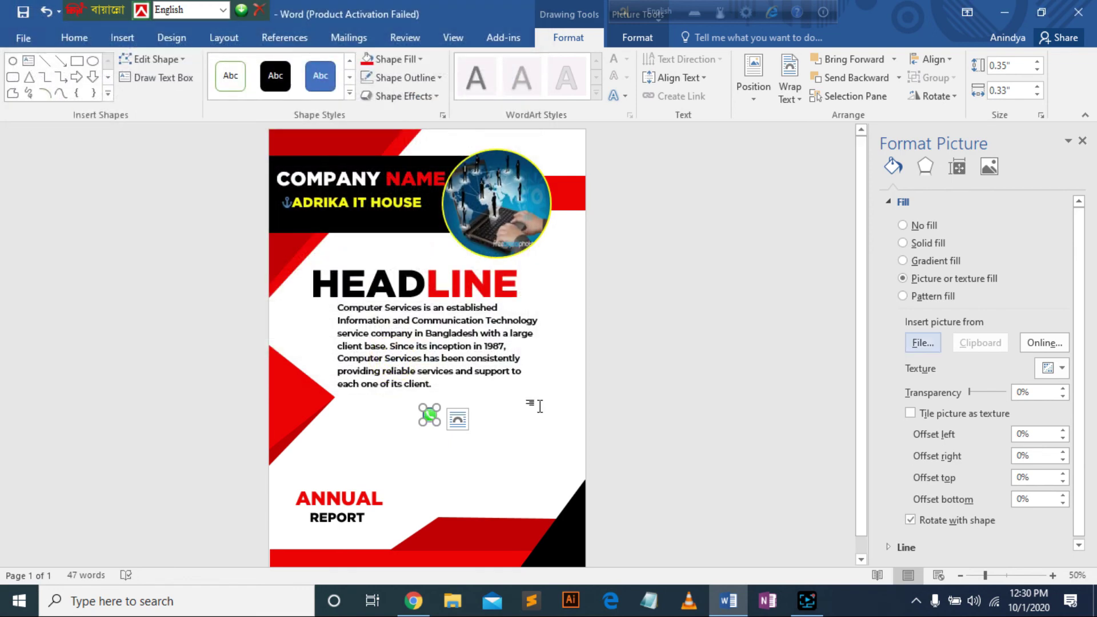
click(505, 422)
- Add two more squares below it, filled with the Mail and Global pictures
click(123, 37)
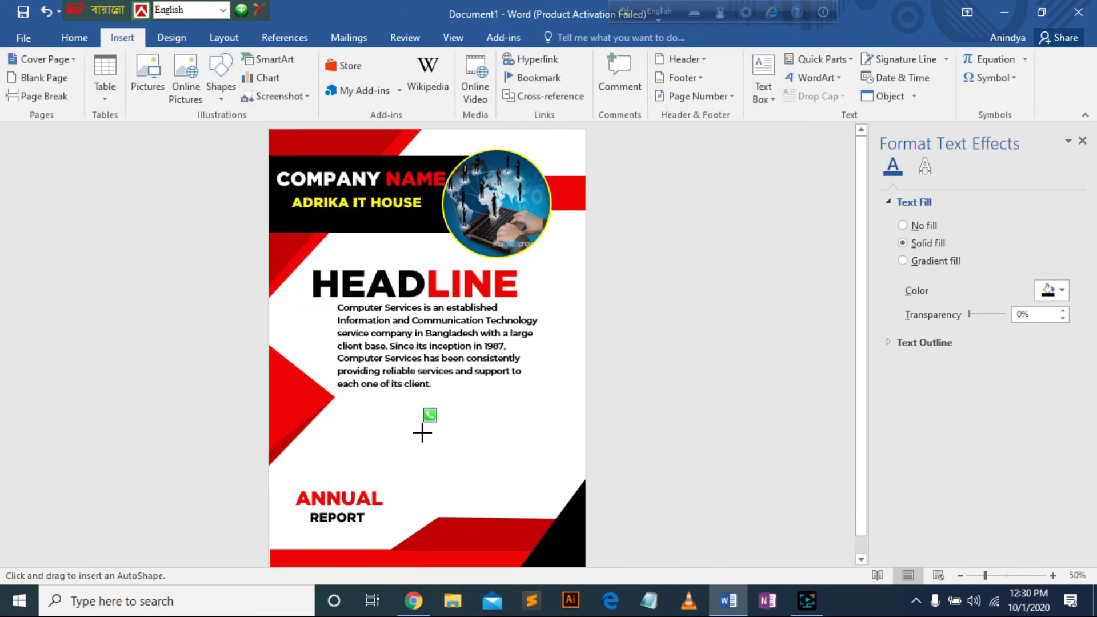
right_click(428, 441)
mouse_move(419, 430)
mouse_down()
mouse_move(442, 452)
mouse_move(443, 475)
mouse_up()
click(470, 426)
click(902, 279)
click(920, 343)
double_click(183, 190)
click(522, 429)
click(122, 38)
click(903, 278)
click(510, 461)
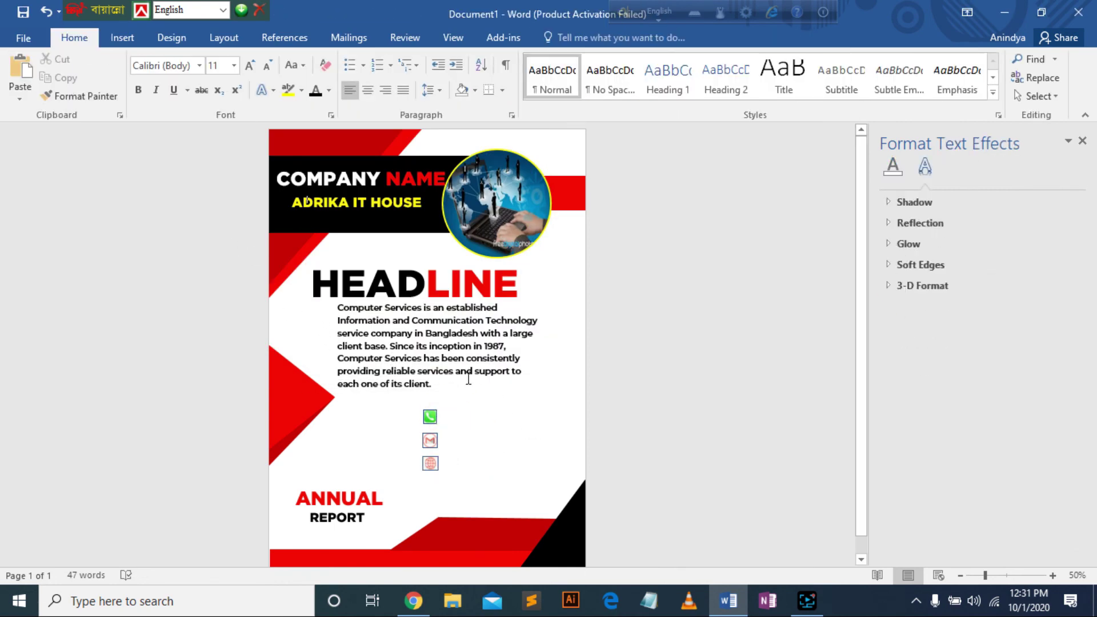
click(122, 38)
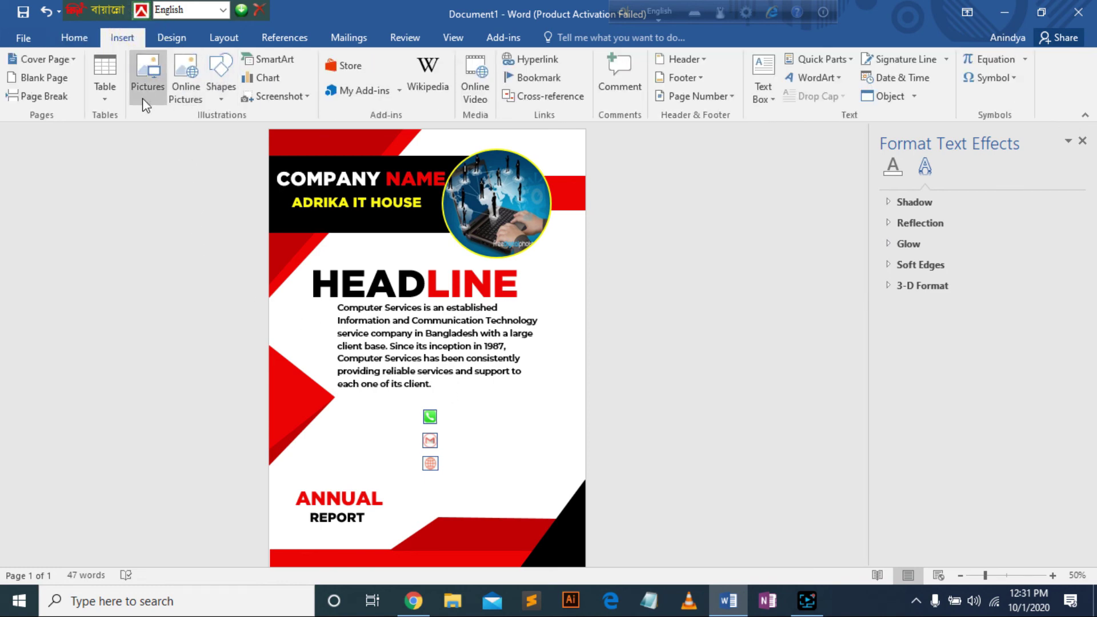
- Add a text box beside the phone icon with the phone number at 18 pt
click(222, 100)
click(229, 128)
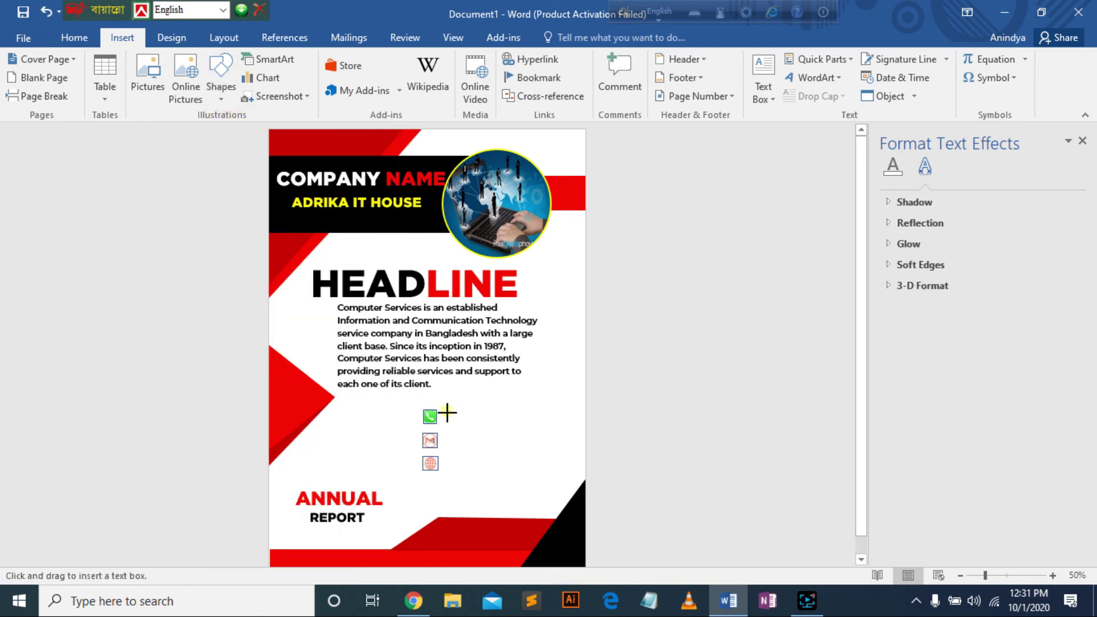
drag(447, 410, 481, 423)
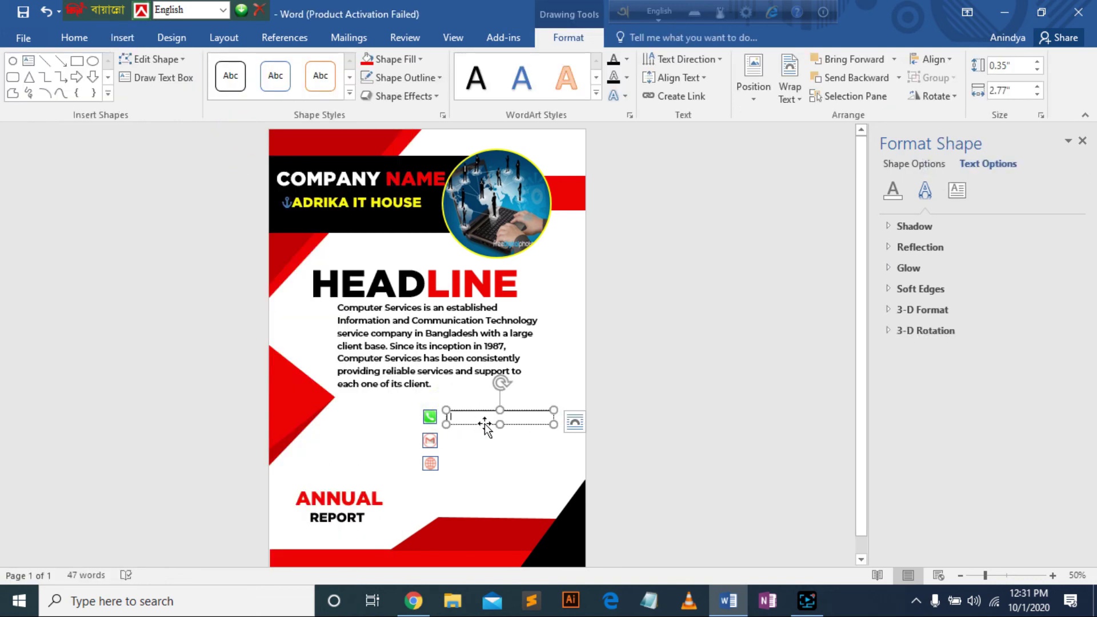
text(0)
drag(490, 416, 448, 417)
click(84, 38)
click(250, 65)
click(250, 65)
click(250, 65)
click(250, 65)
drag(554, 417, 516, 423)
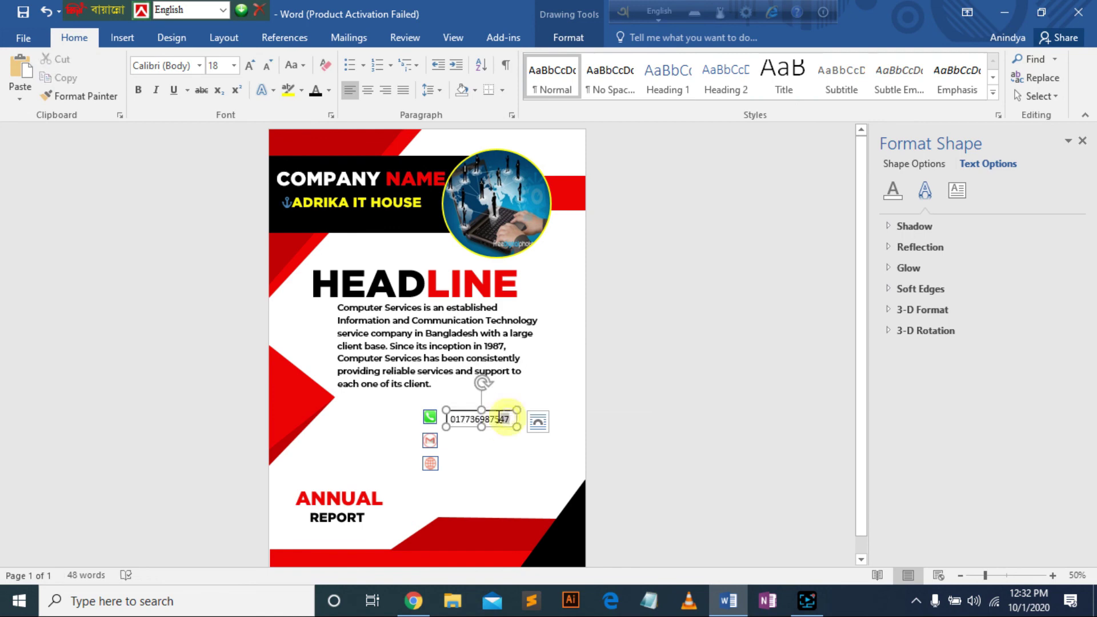
- Remove the phone box outline and make the number black Montserrat SemiBold
click(573, 38)
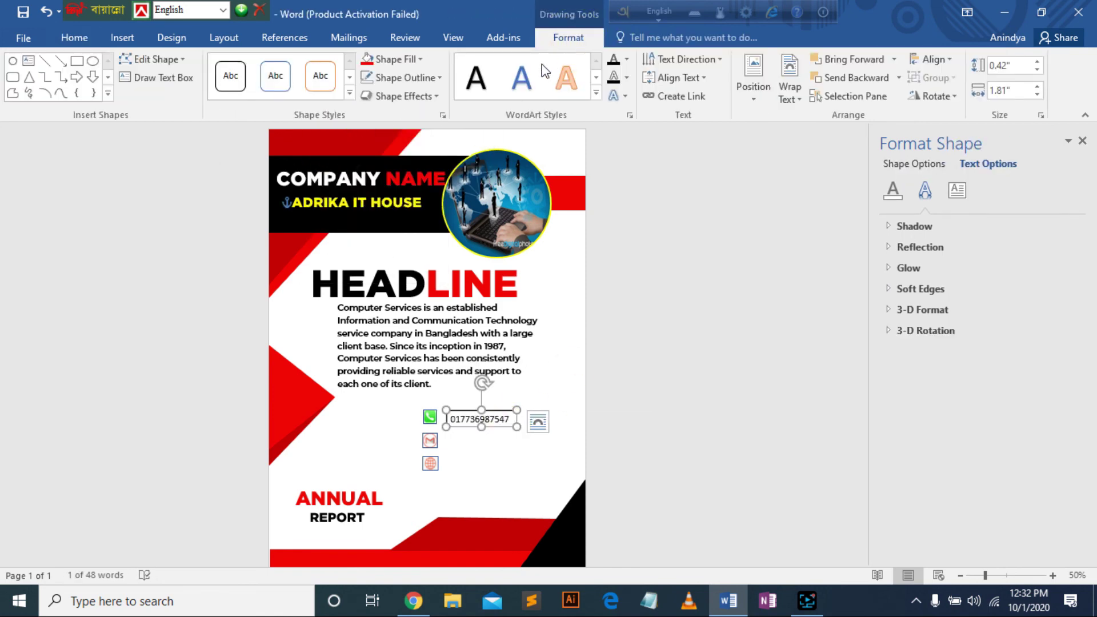
click(437, 78)
click(371, 218)
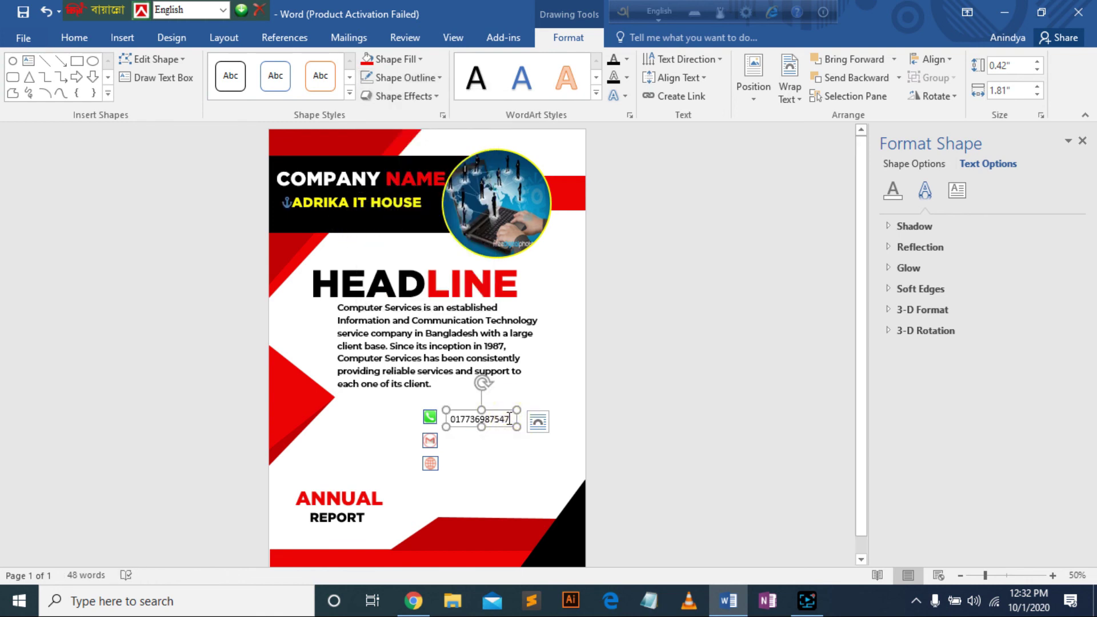
drag(509, 420, 449, 419)
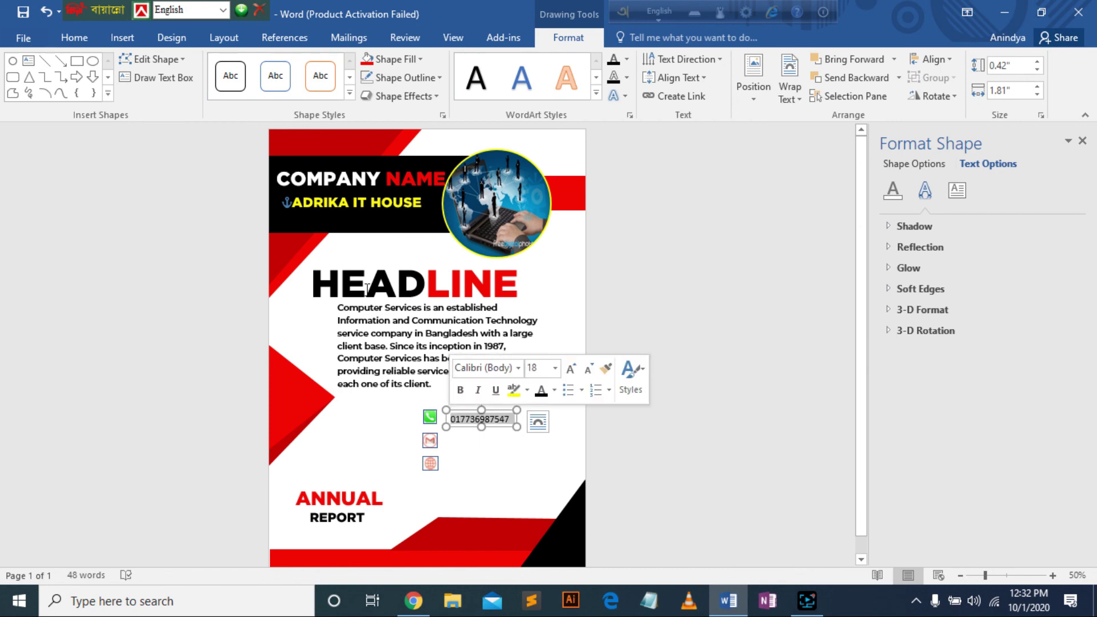
click(74, 38)
click(330, 92)
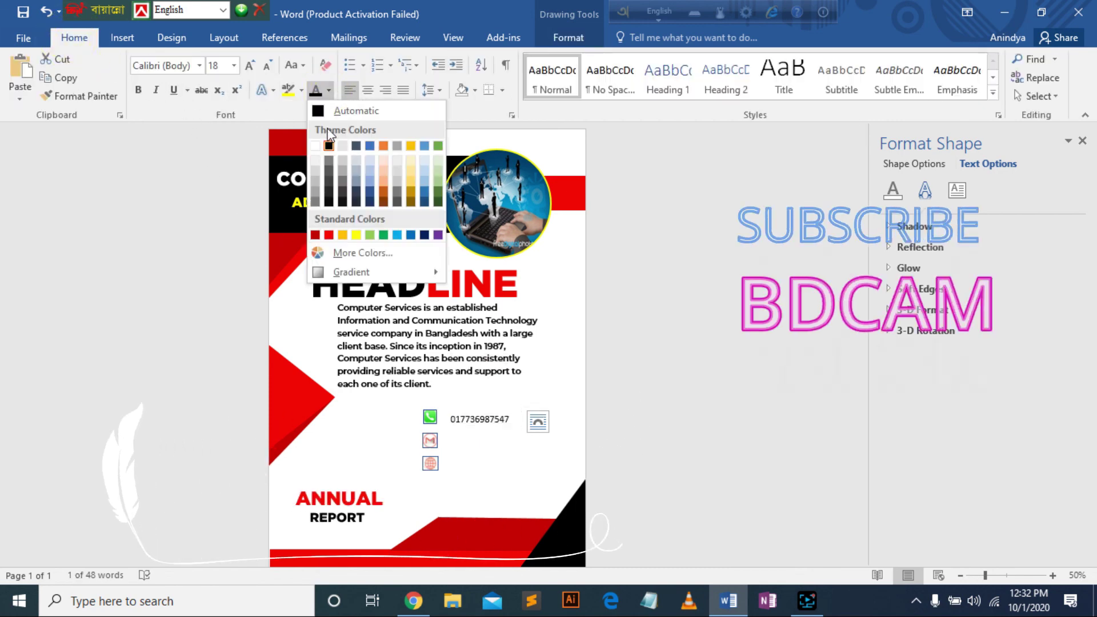
click(328, 145)
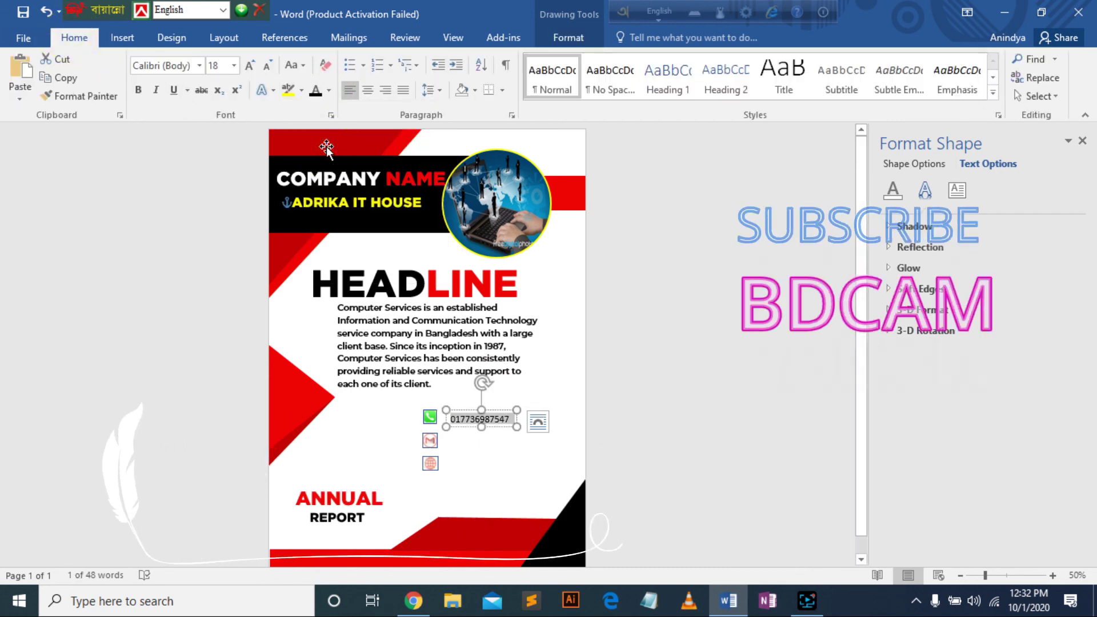
click(200, 65)
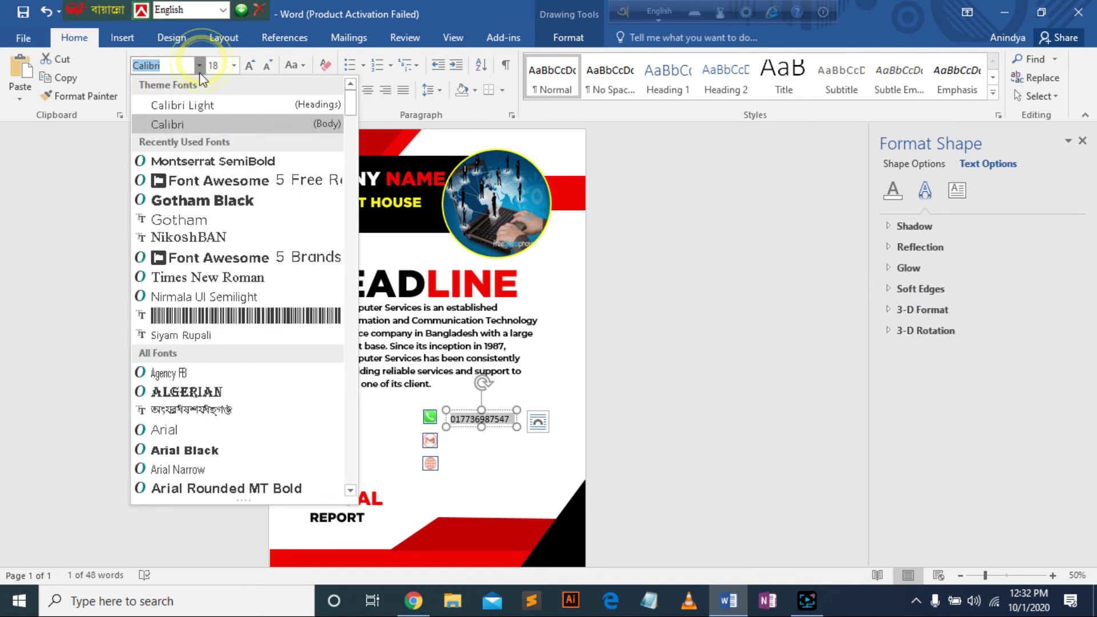
click(217, 163)
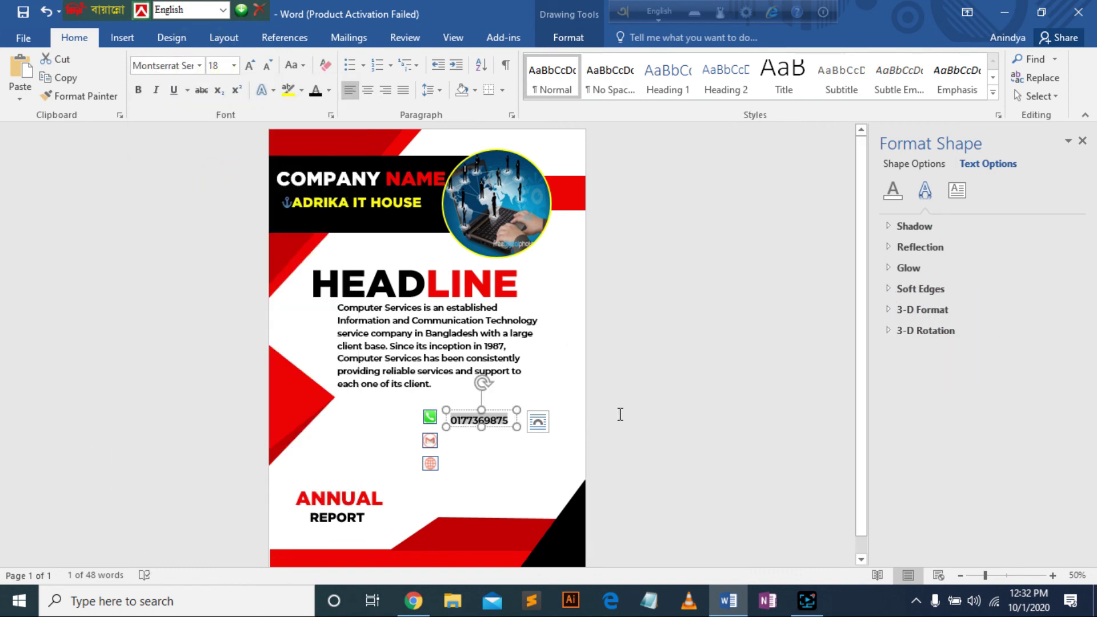
click(457, 448)
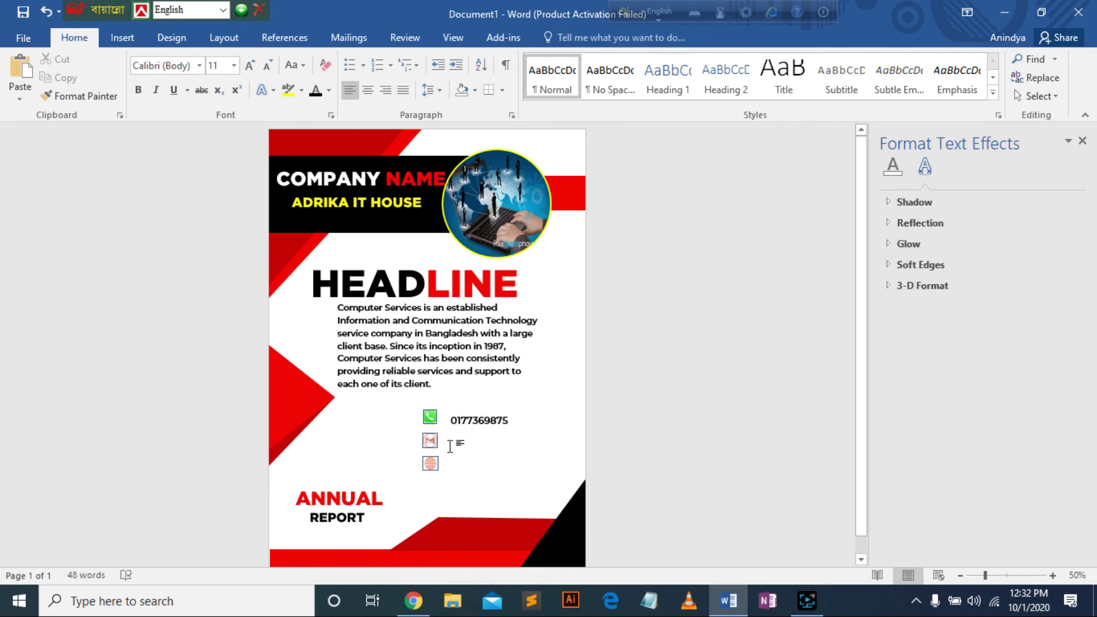
click(126, 38)
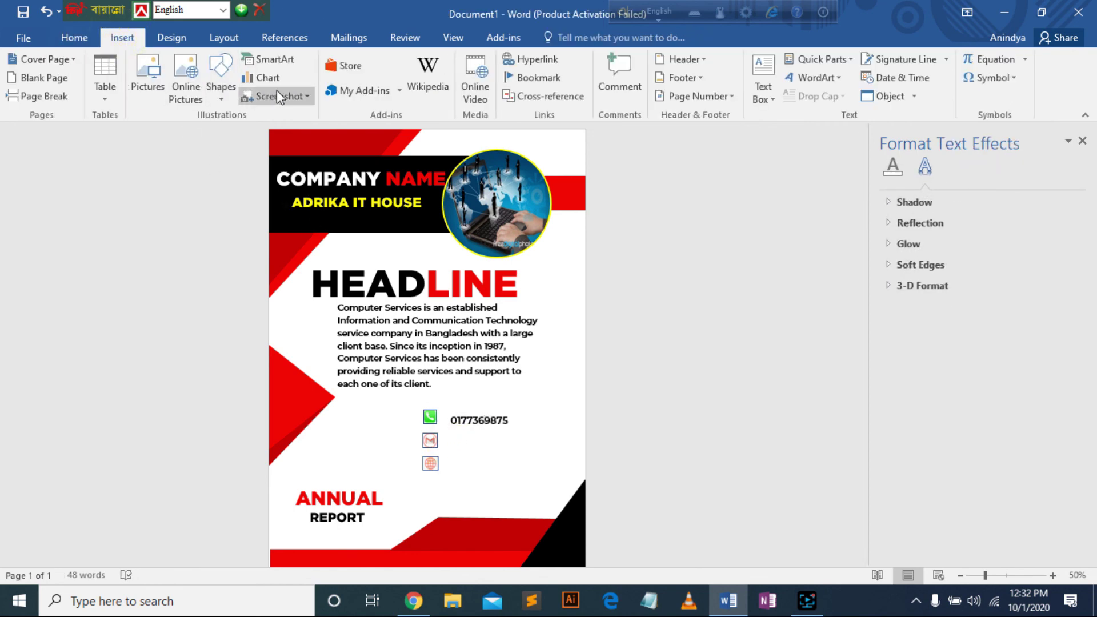
click(221, 86)
click(231, 135)
drag(448, 434, 568, 447)
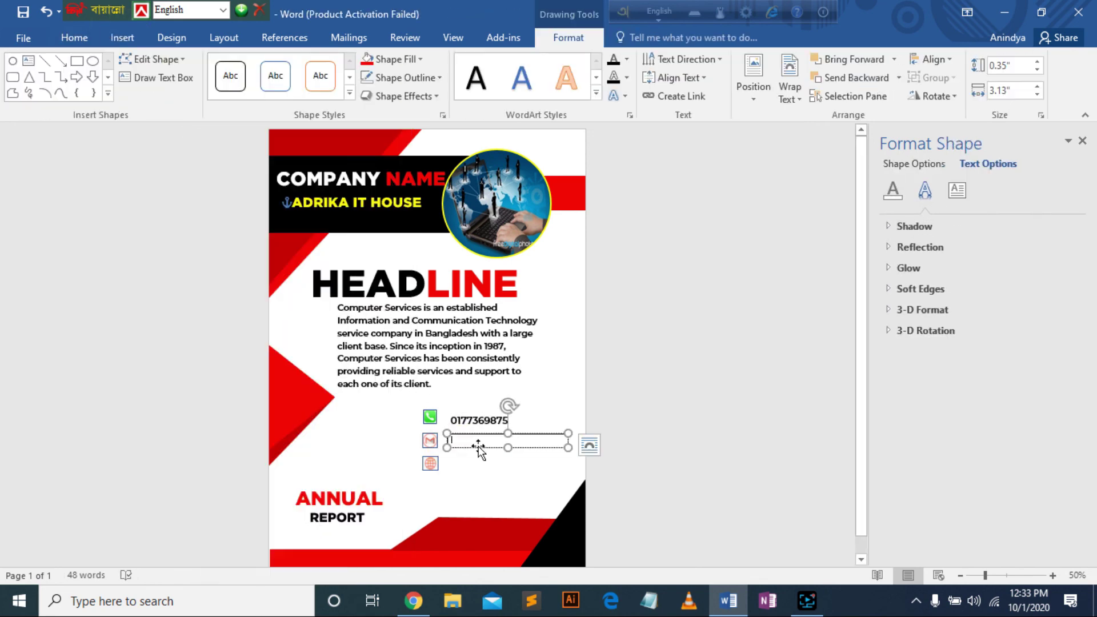
text(www.adrika it house)
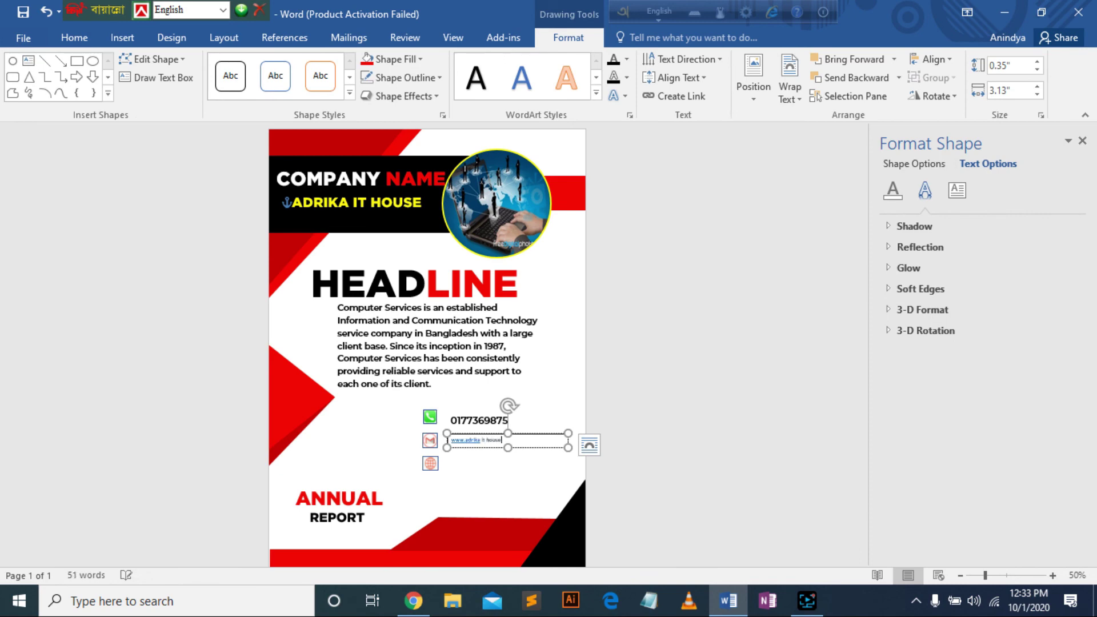
text(.com)
key(ctrl+a)
click(74, 38)
click(250, 66)
click(250, 65)
click(329, 89)
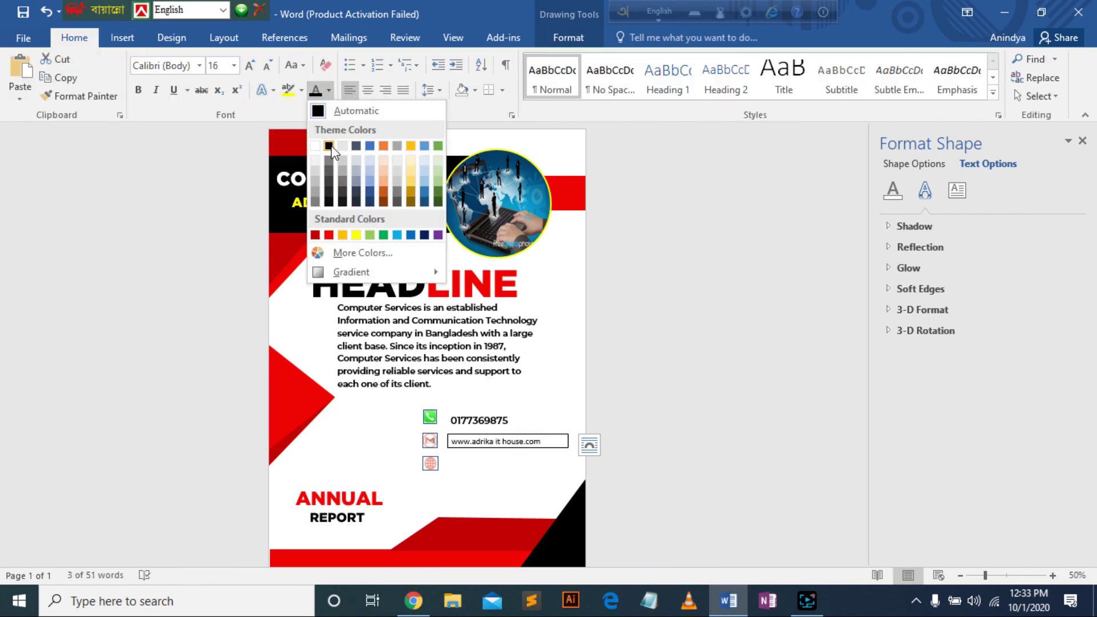
click(329, 146)
click(199, 65)
click(221, 90)
click(573, 443)
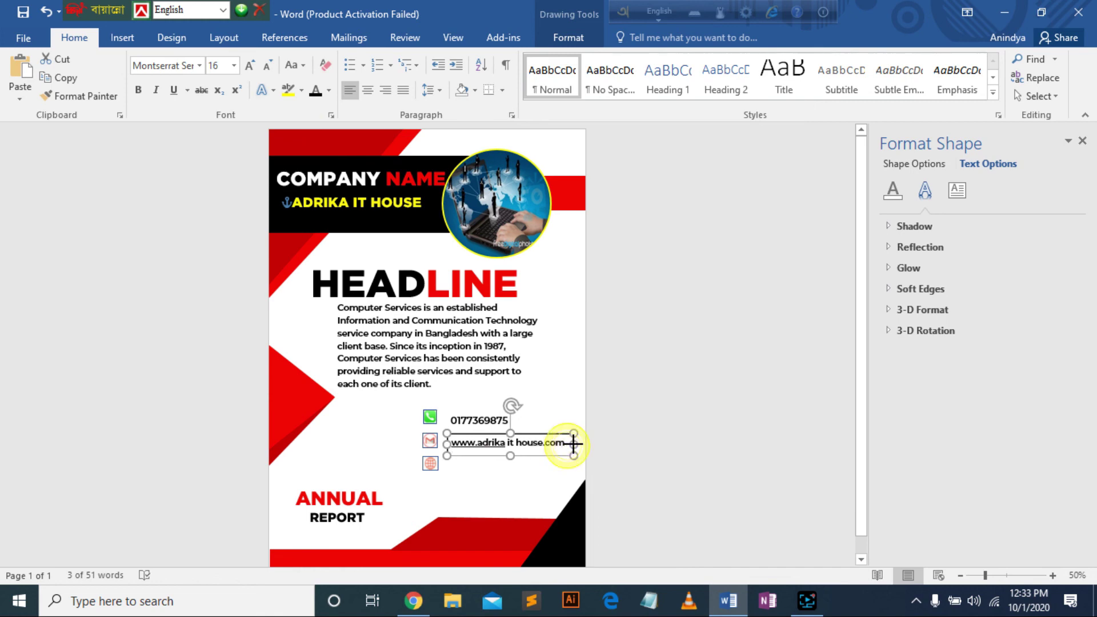
- Add a text box beside the globe icon containing the e-mail address
click(123, 38)
click(221, 86)
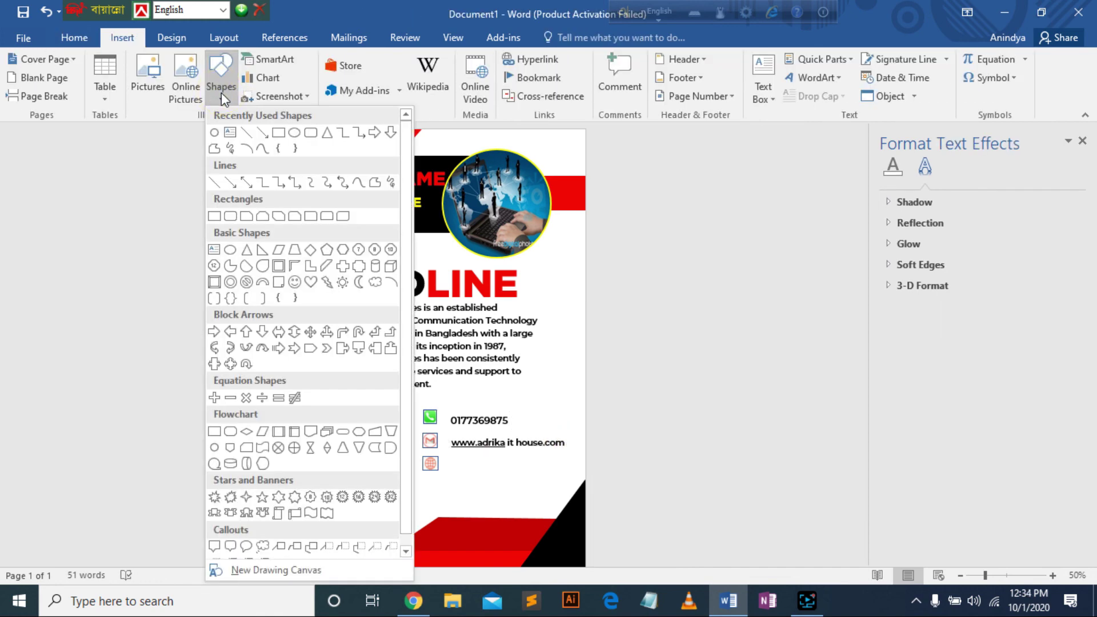
click(231, 133)
drag(450, 457, 571, 474)
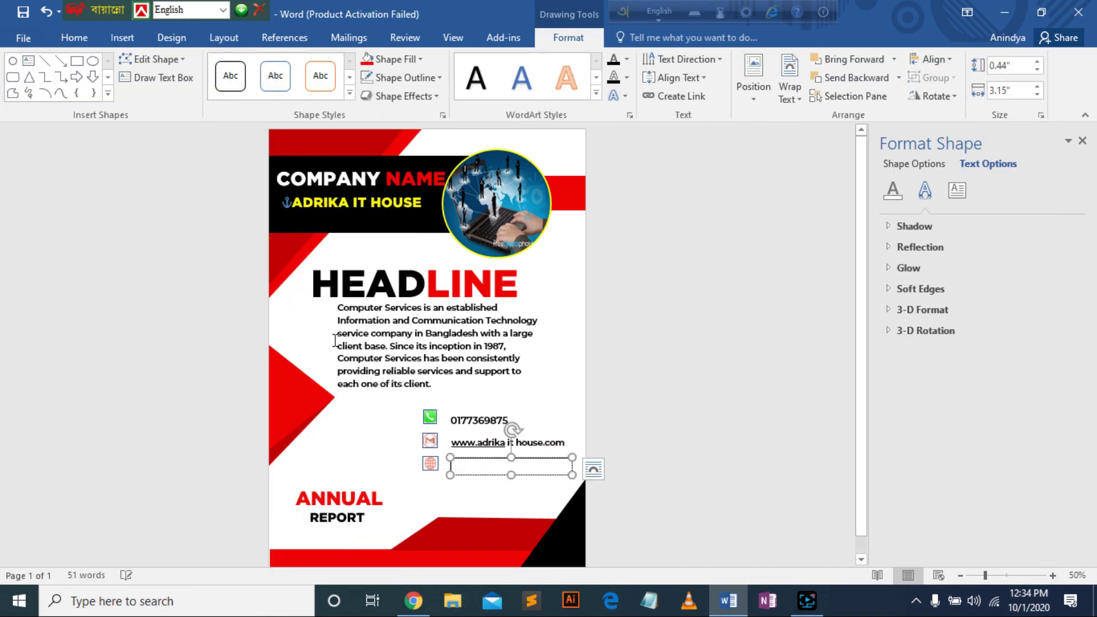
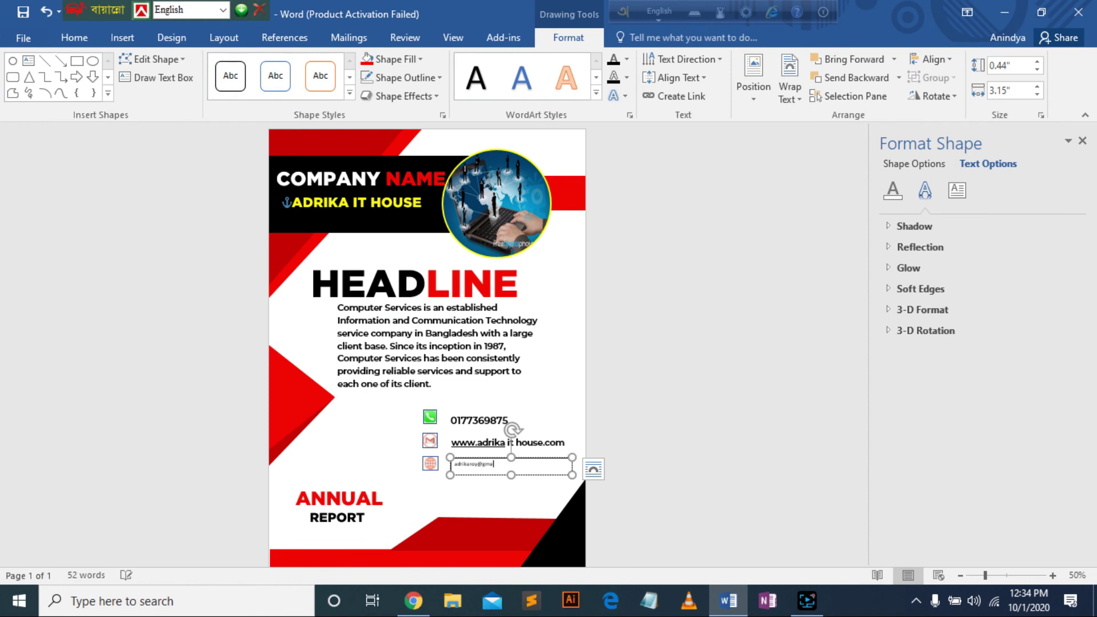
key(ctrl+a)
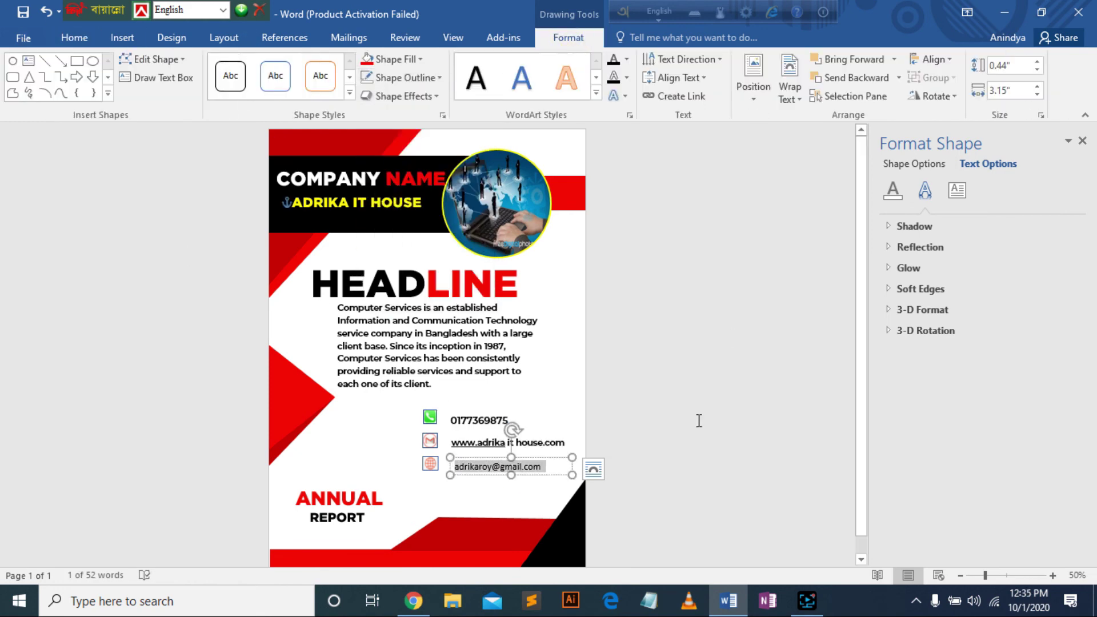
click(656, 384)
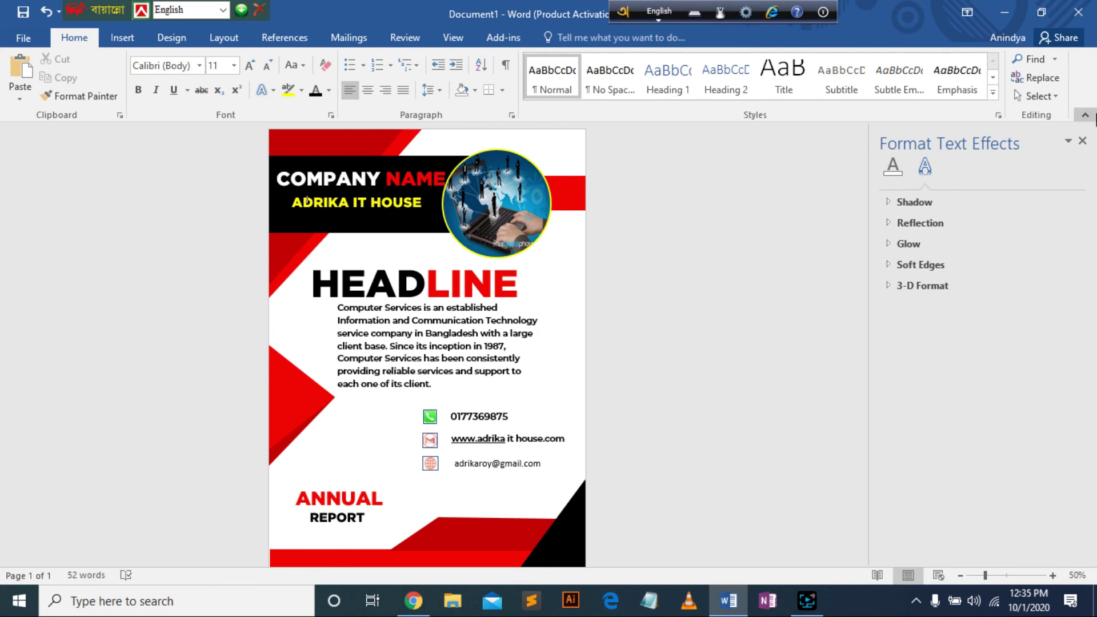
- Close the Format Text Effects pane and save the flyer as 'pamphlet' via Save As
click(1082, 141)
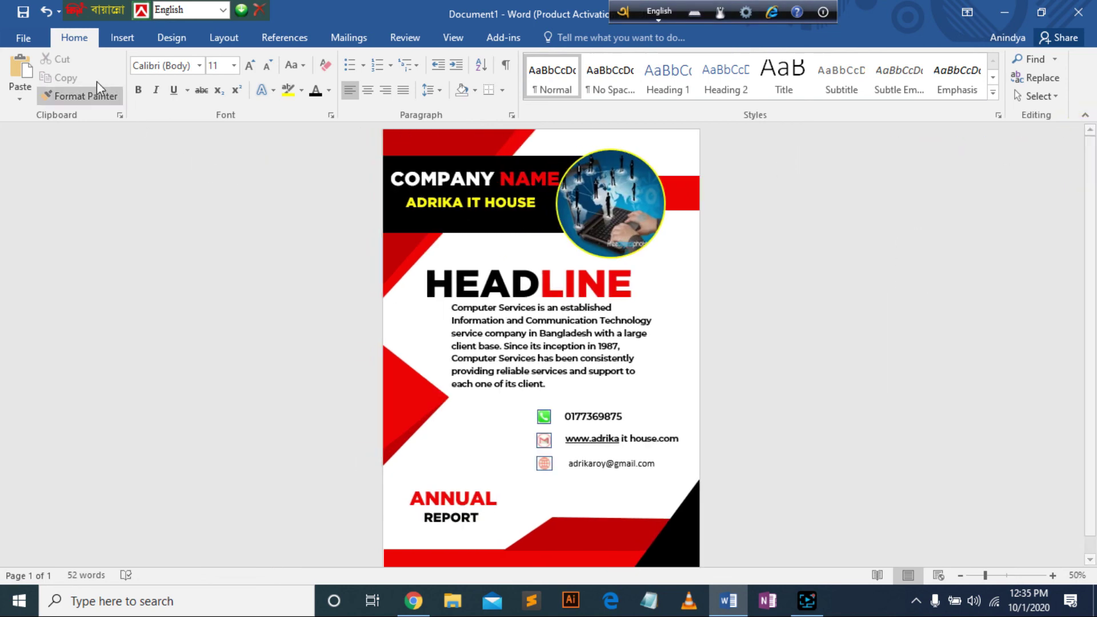
click(31, 38)
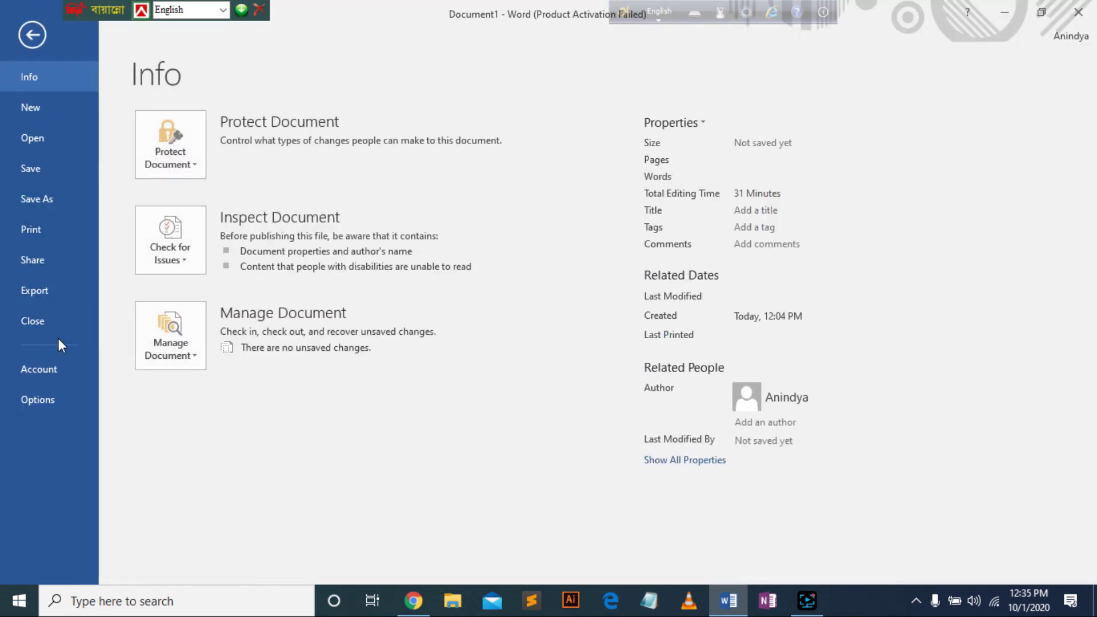
click(44, 201)
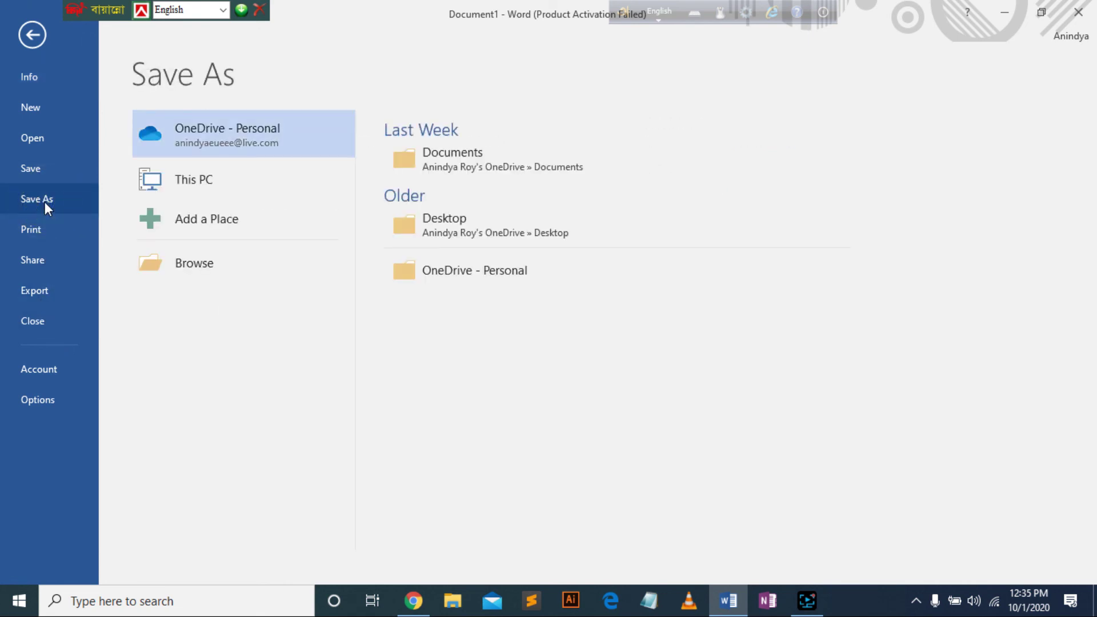
click(218, 268)
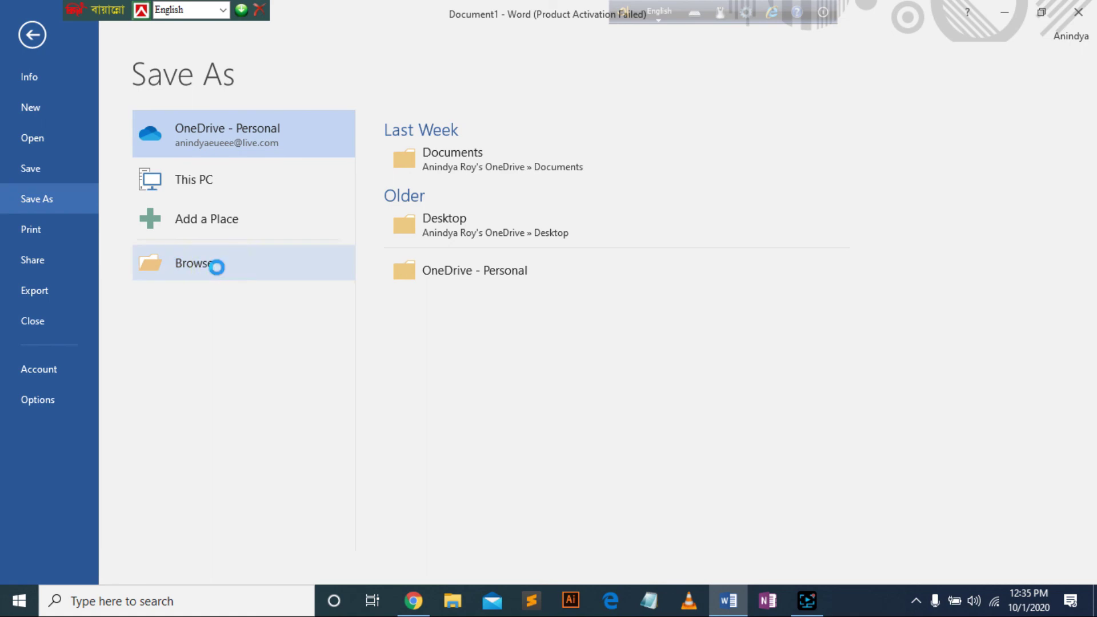
text(pamphlet)
click(400, 388)
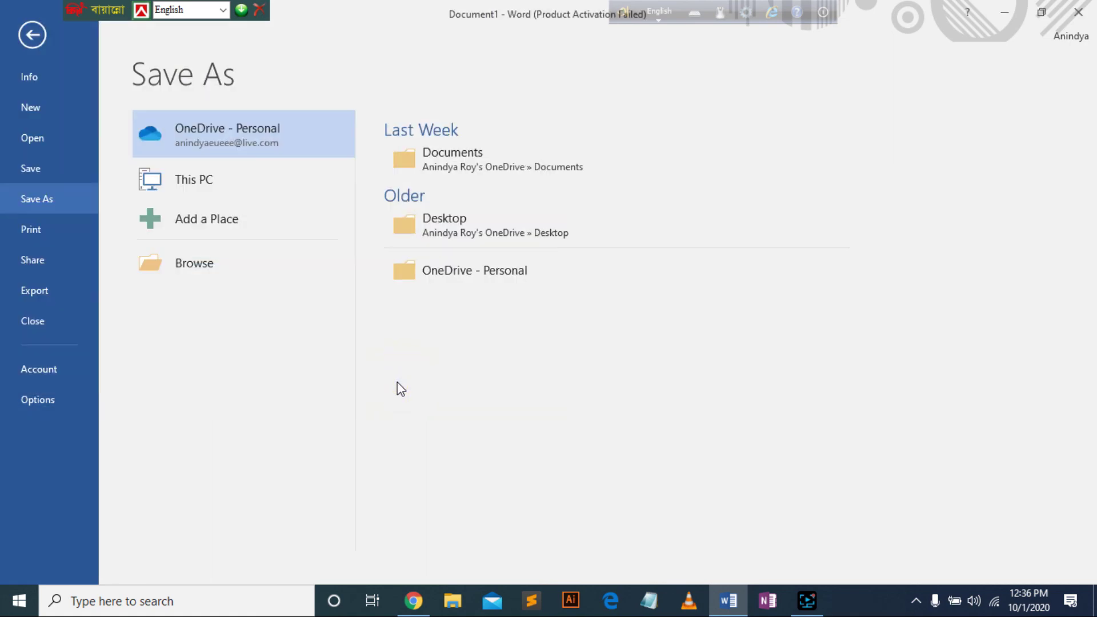